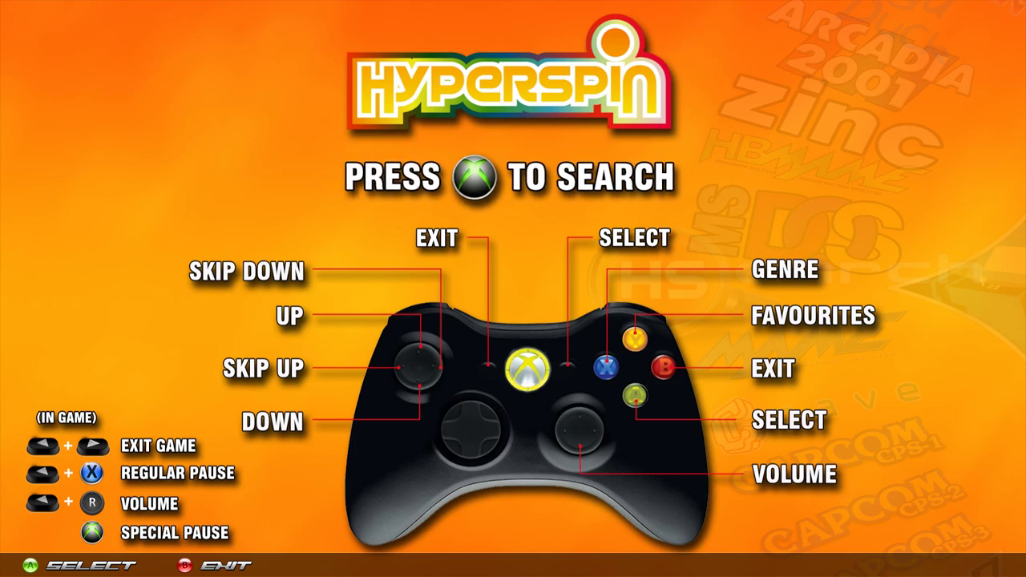
Open Windows Task Manager over HyperSpin and end the HyperSpin.exe process.
key("ctrl+shift+Escape")
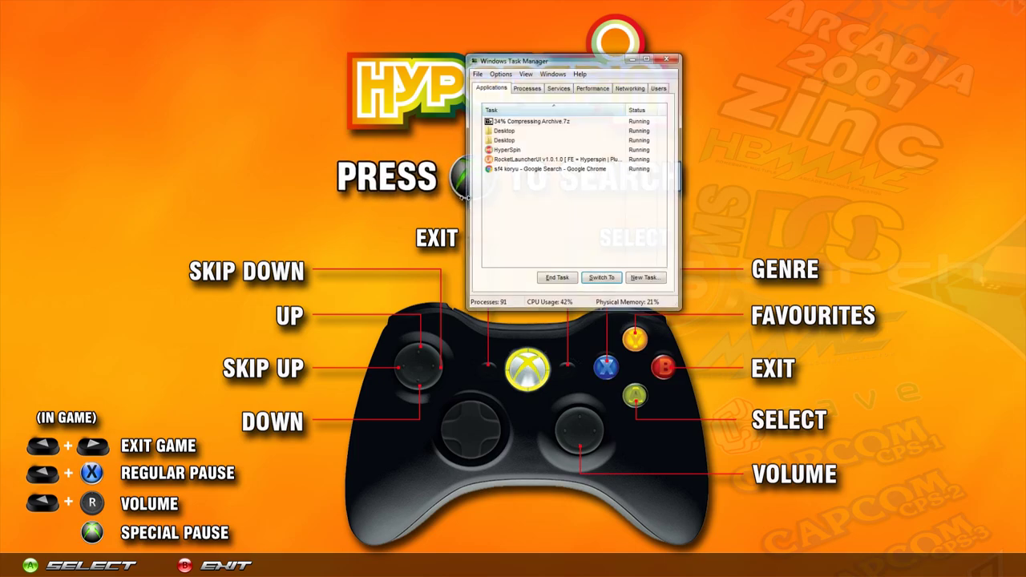
left_click(526, 88)
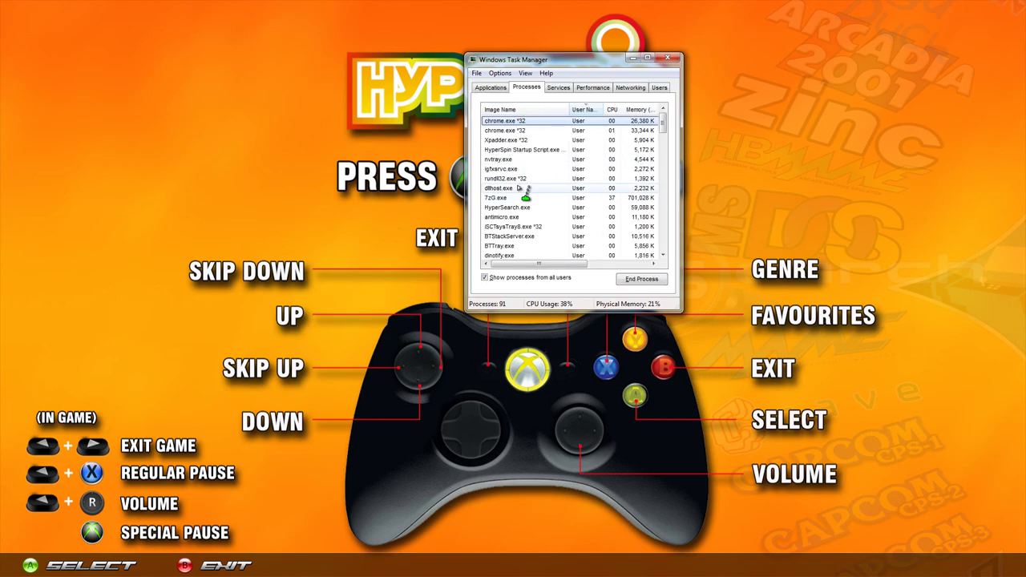
scroll(546, 192, "down", 6)
left_click(529, 245)
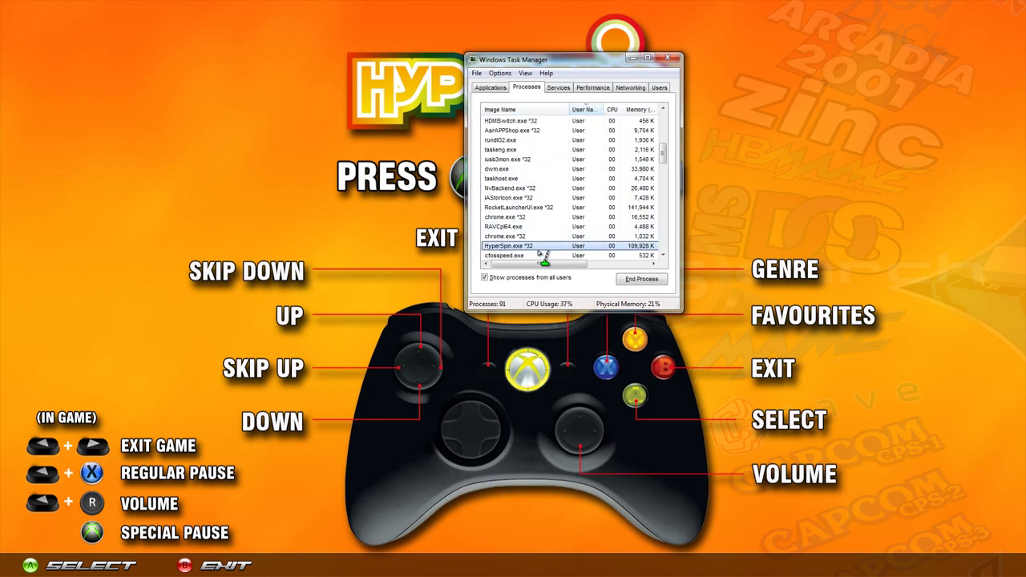
left_click(639, 279)
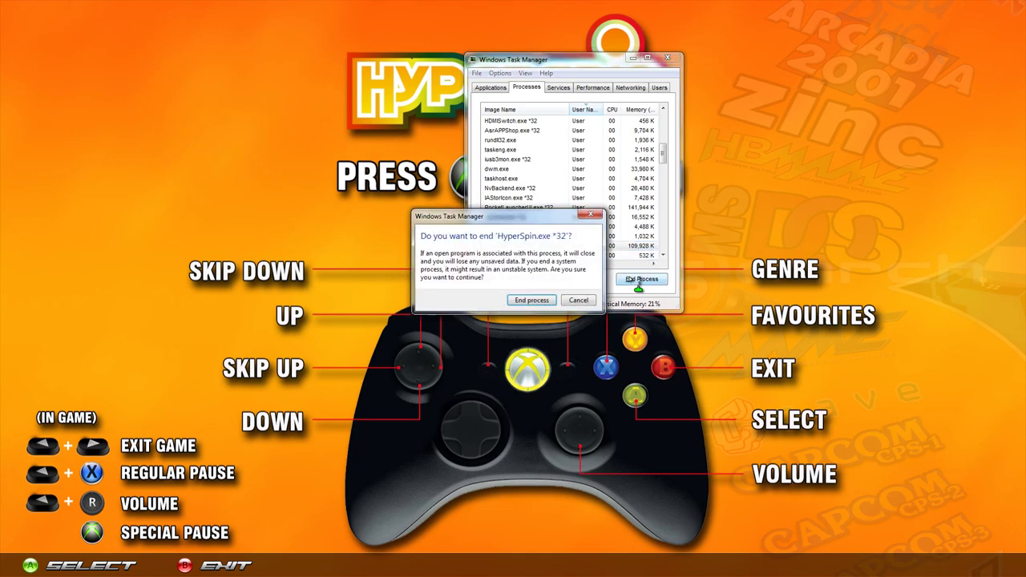
left_click(531, 300)
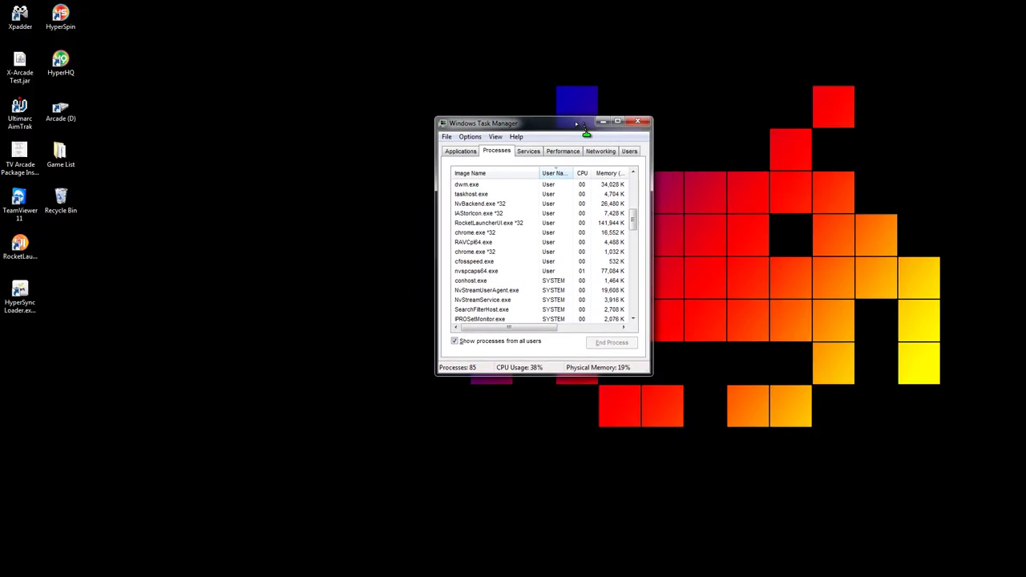
left_click(457, 156)
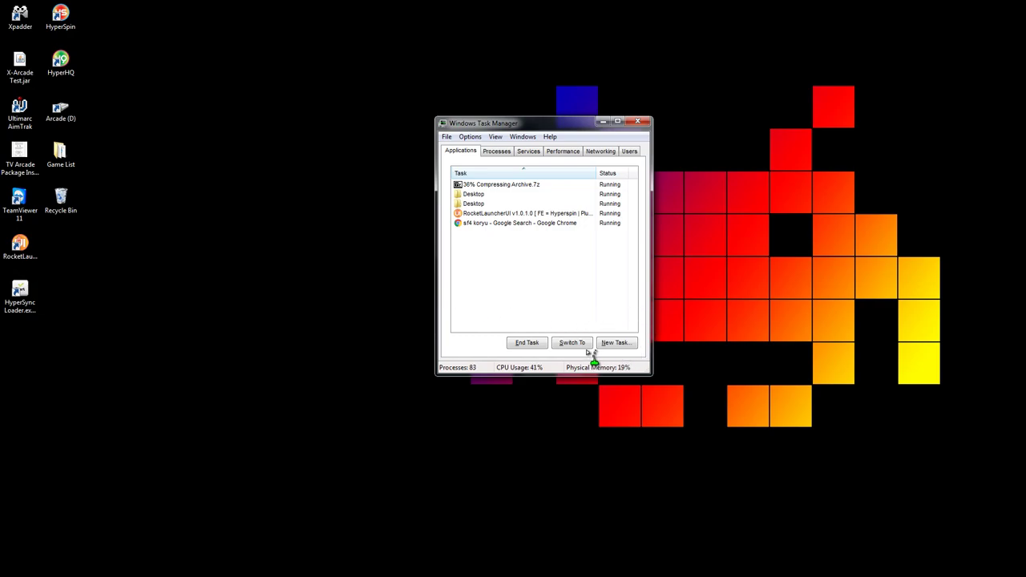
left_click(615, 342)
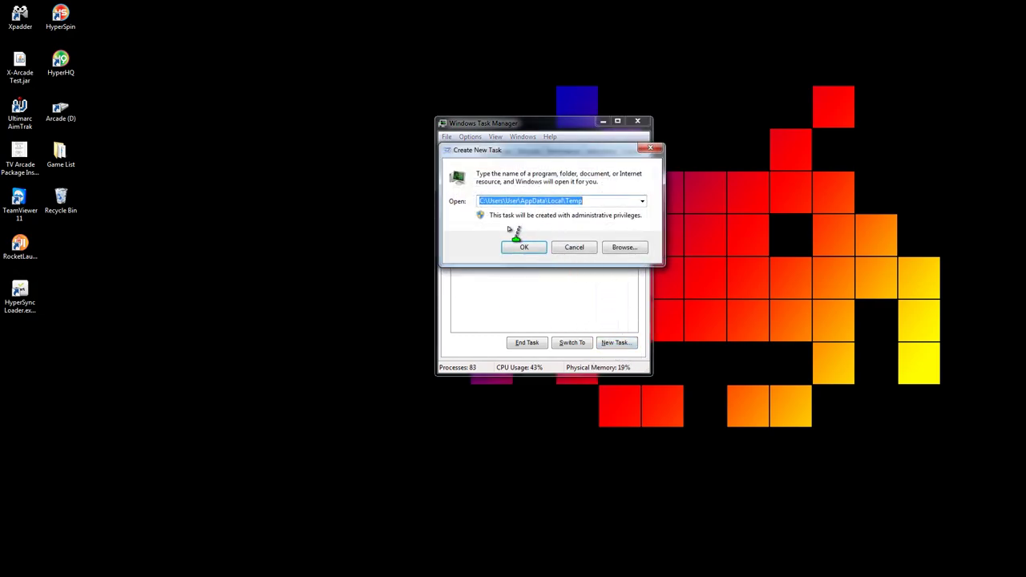
type("explorer")
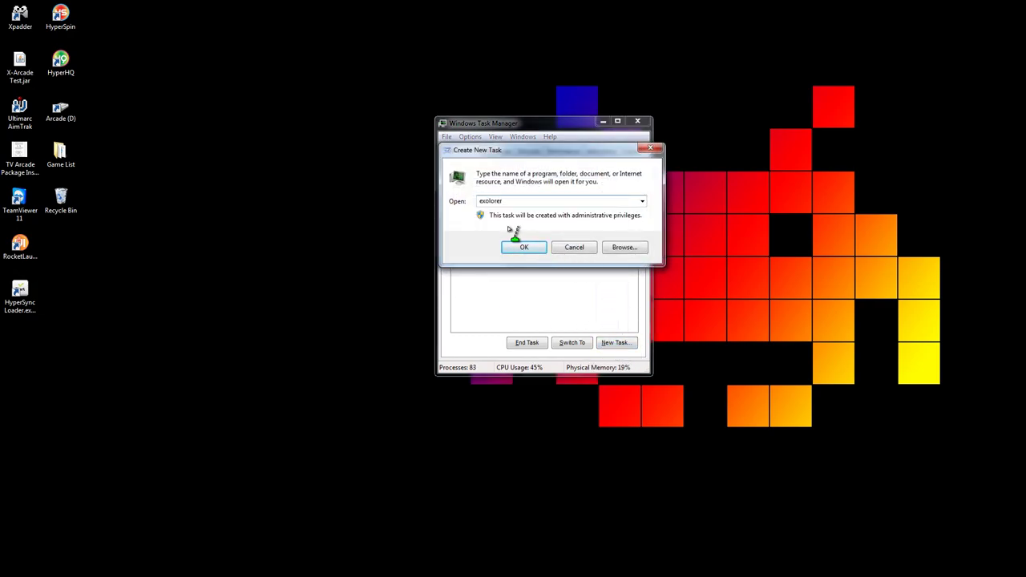
key("BackSpace")
key("BackSpace")
key("BackSpace")
key("BackSpace")
key("BackSpace")
key("BackSpace")
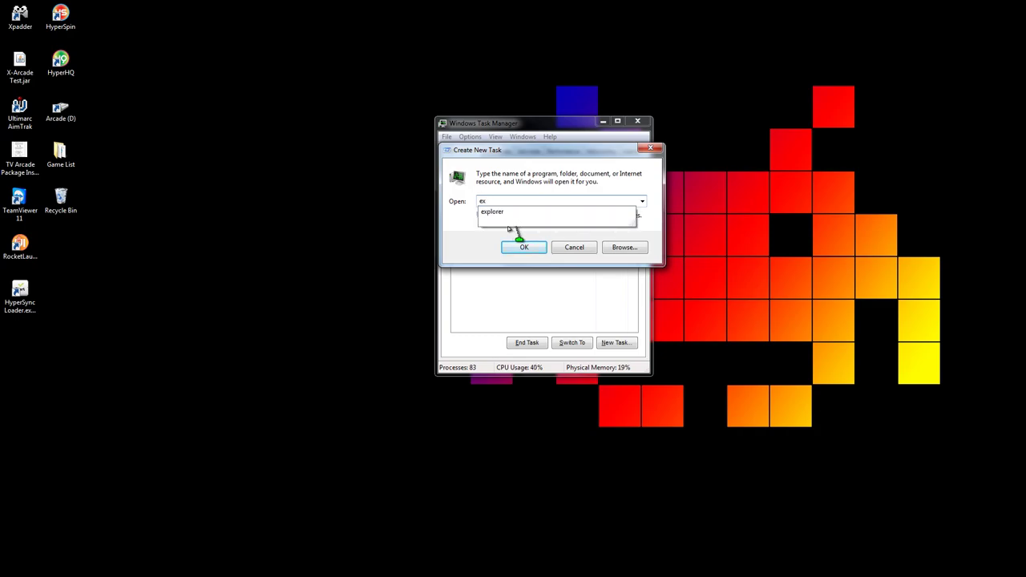
key("Down")
left_click(489, 263)
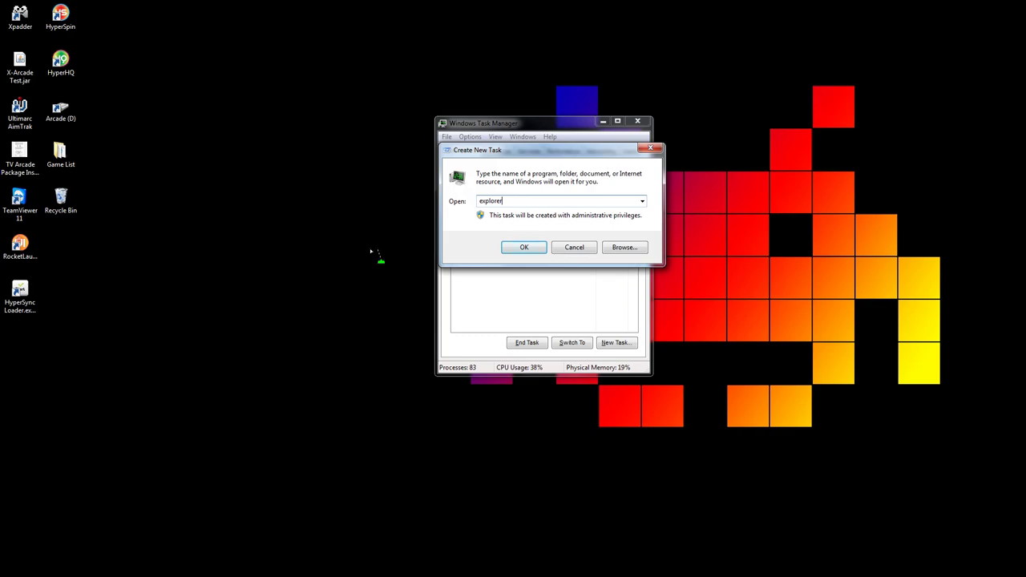
left_click_drag(557, 154, 527, 225)
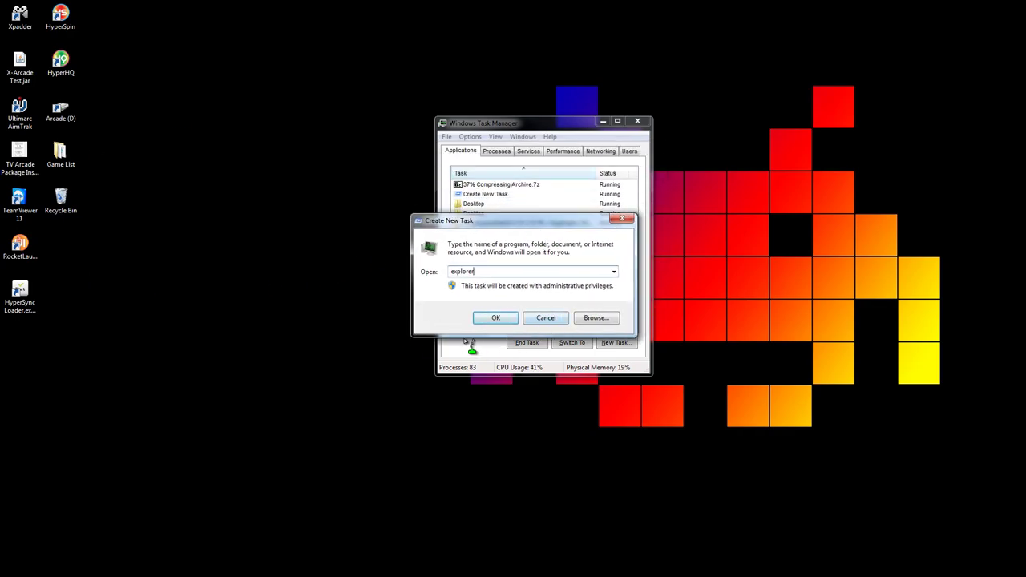
left_click(629, 223)
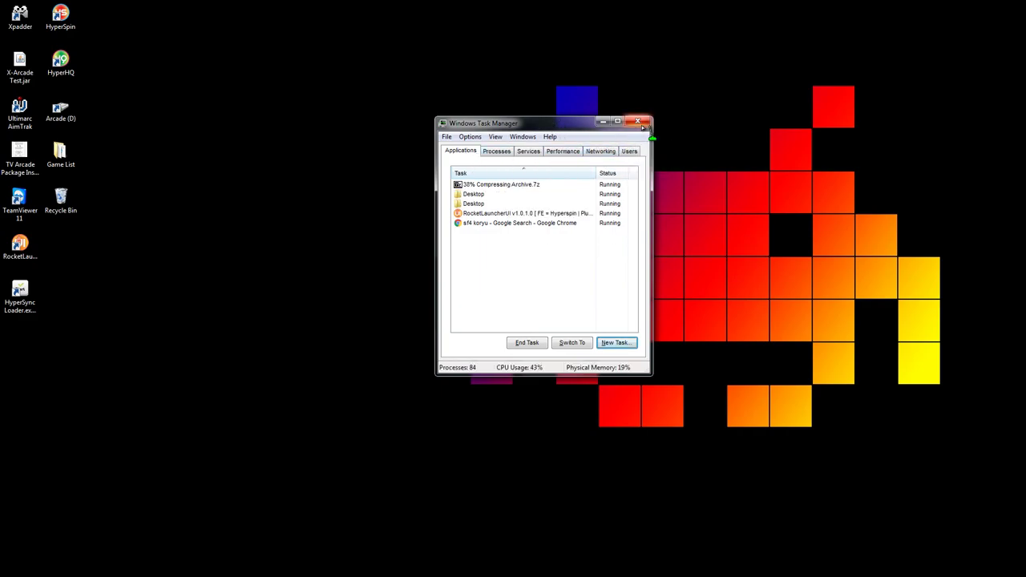
Close Task Manager, open the UNTITLED (I:) drive in Windows Explorer, and select the Street Fighter IV KORYU folder.
left_click(640, 123)
key("super")
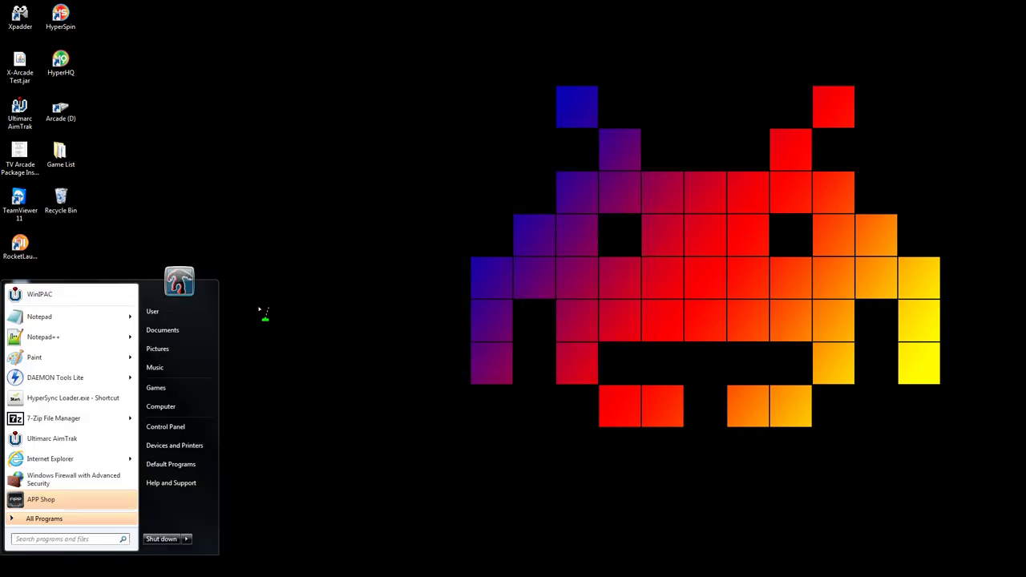
left_click(179, 409)
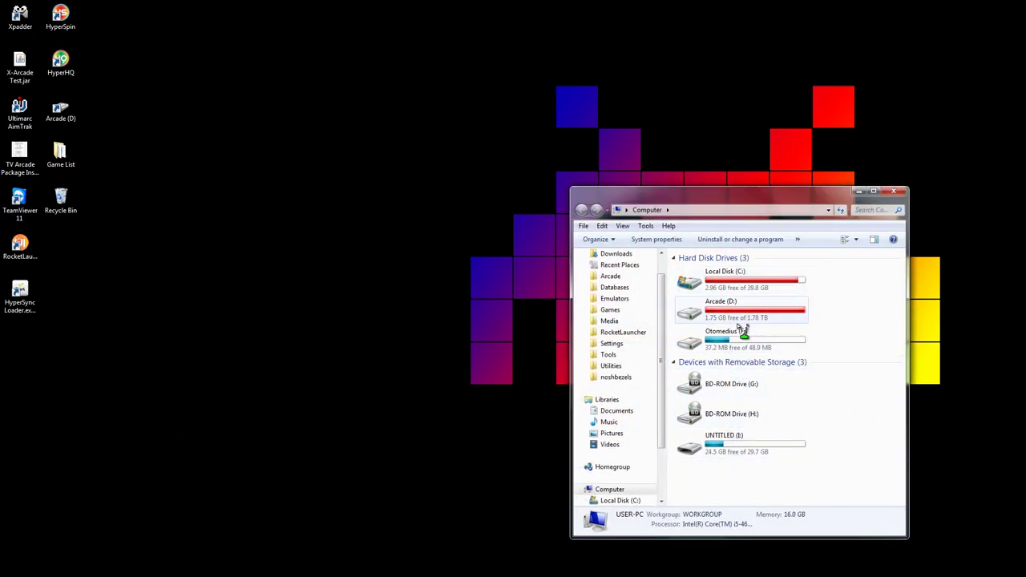
double_click(721, 451)
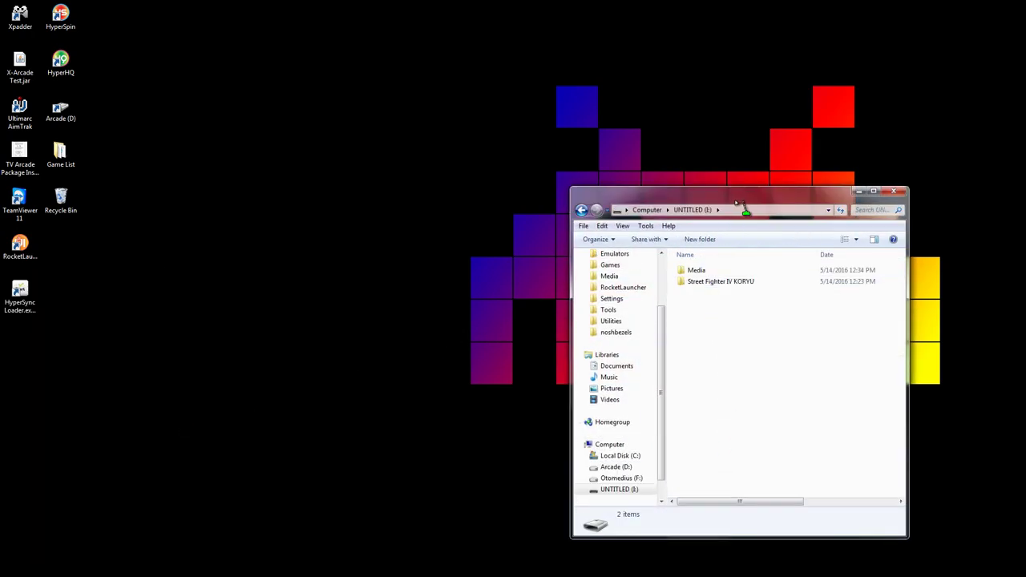
left_click_drag(745, 209, 428, 95)
left_click(377, 169)
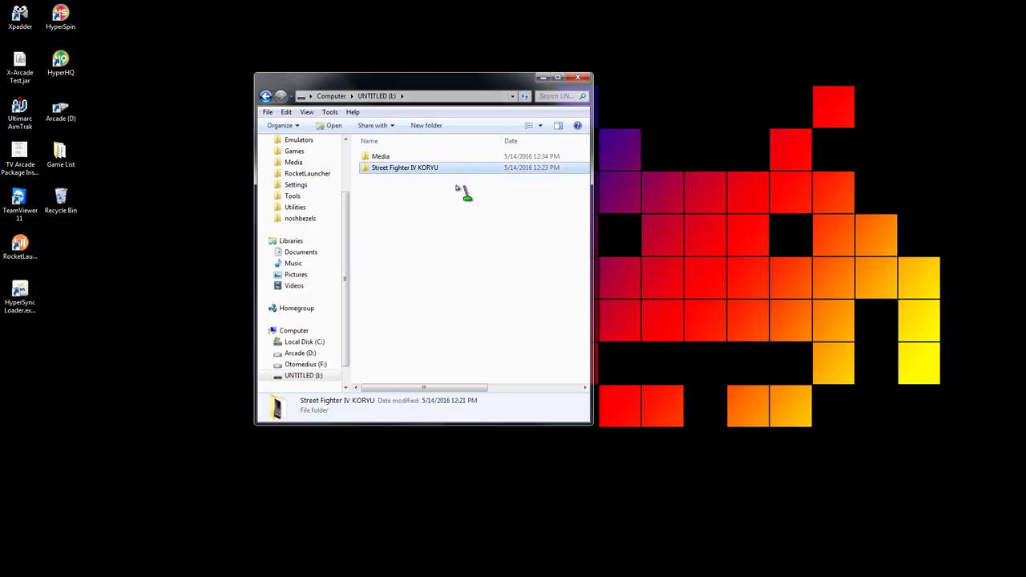
left_click_drag(456, 90, 271, 152)
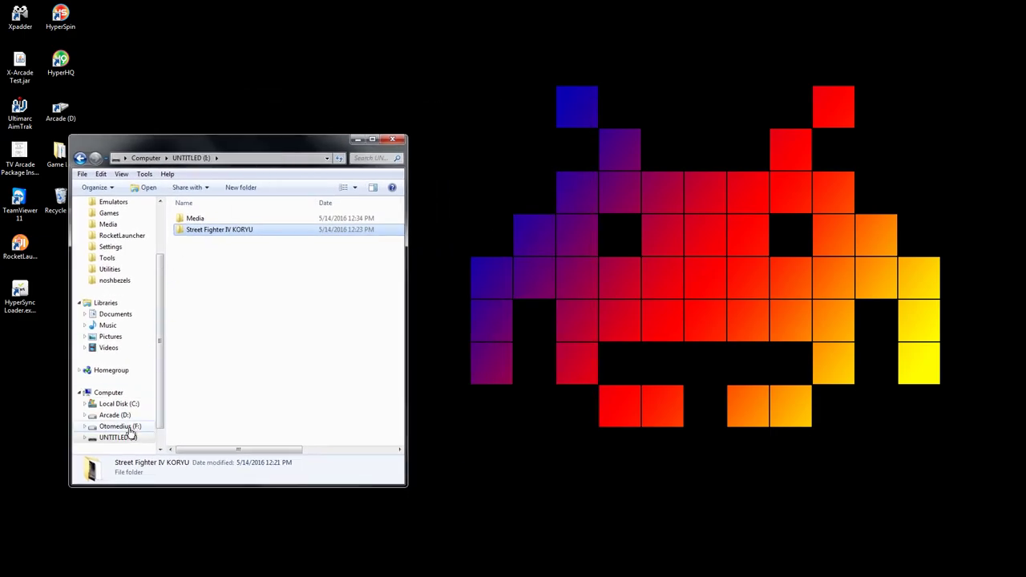
Open a second Explorer window beside the first and go to the PC Games folder in D:\Arcade\Games.
key("super")
left_click(189, 402)
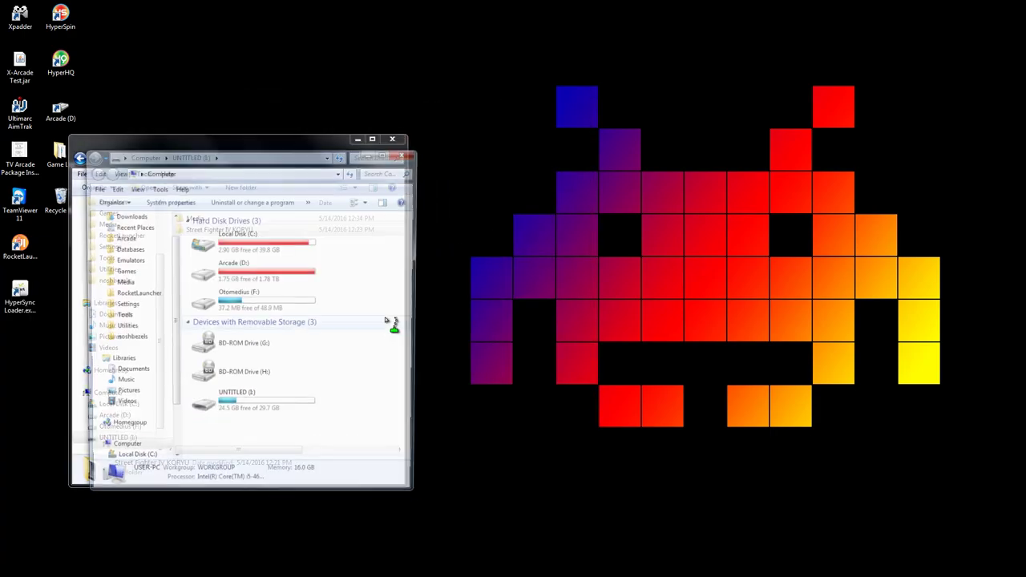
left_click_drag(302, 153, 651, 154)
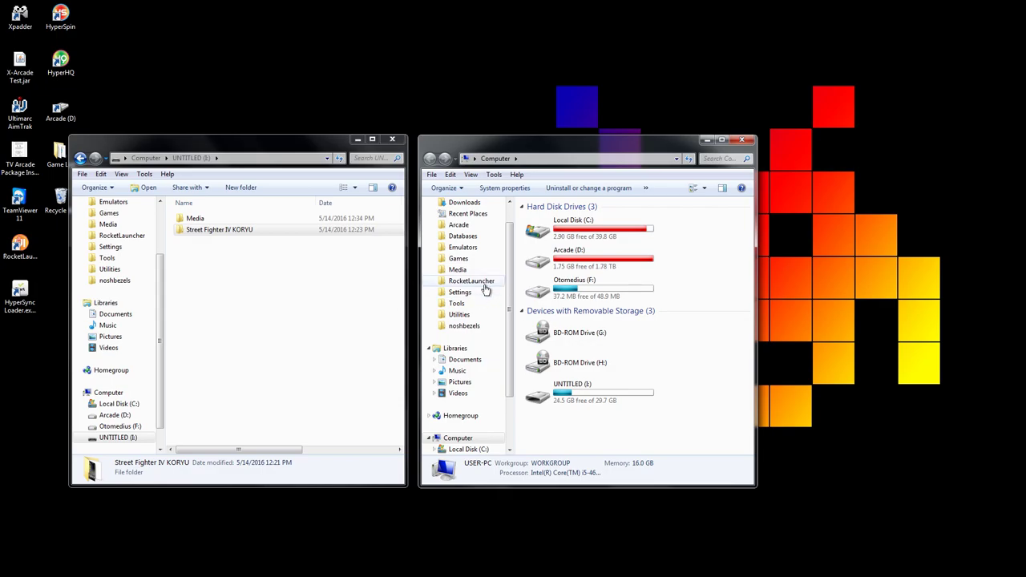
left_click(461, 259)
left_click(550, 308)
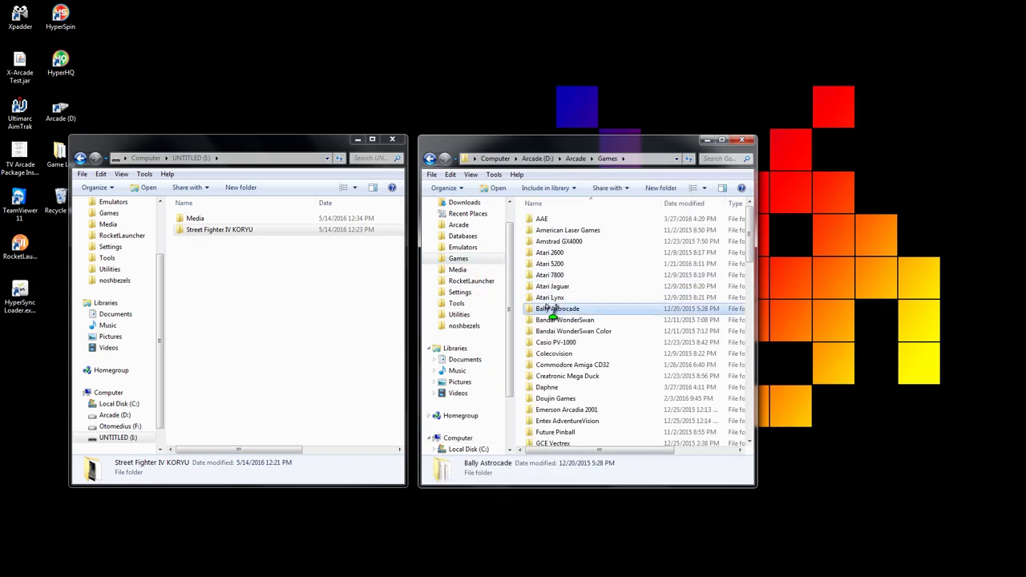
key("p")
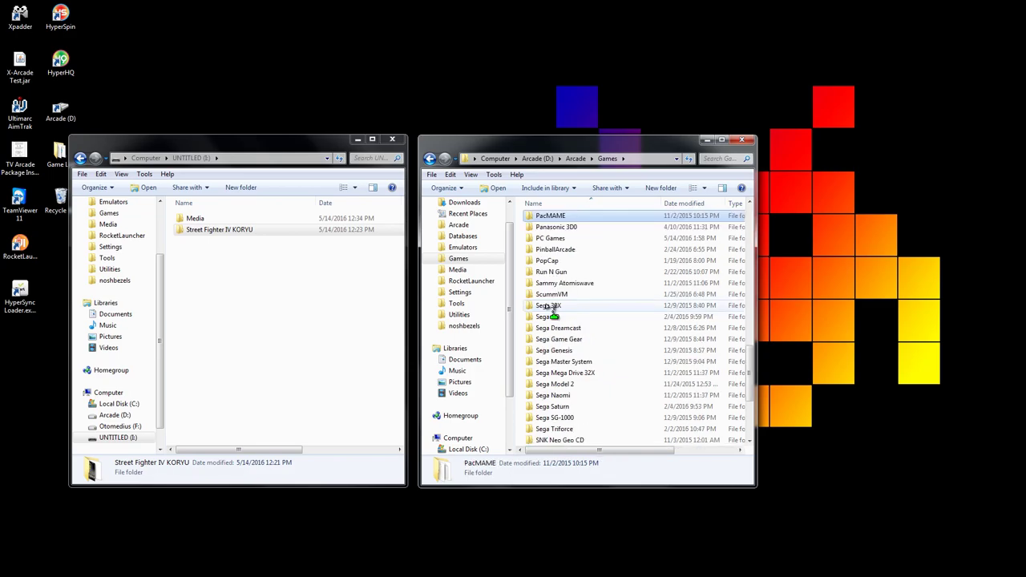
double_click(570, 239)
Try to copy the Street Fighter IV KORYU folder from the UNTITLED drive into PC Games, and display the full PC Games path.
left_click_drag(192, 230, 519, 325)
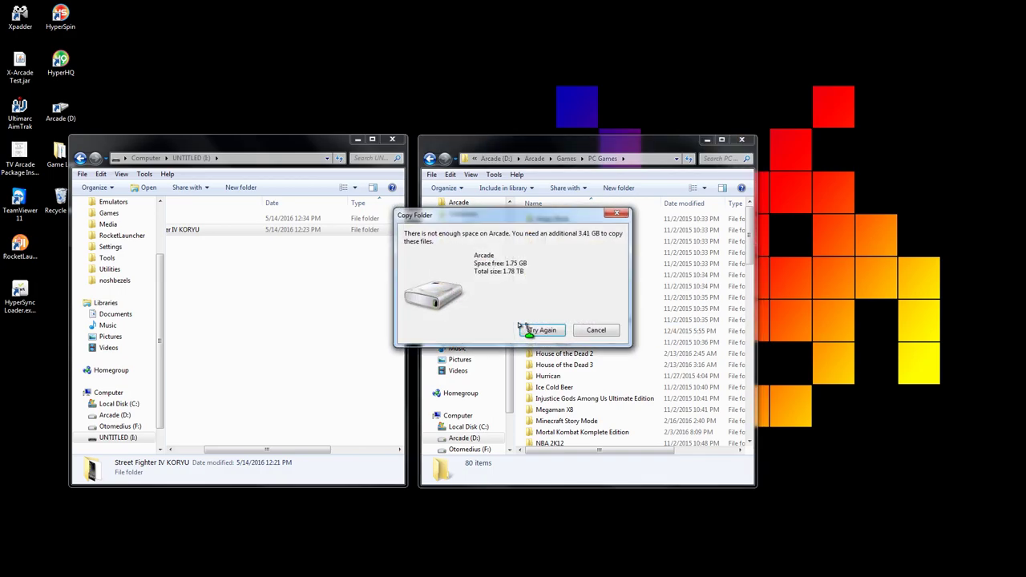
left_click_drag(566, 215, 456, 101)
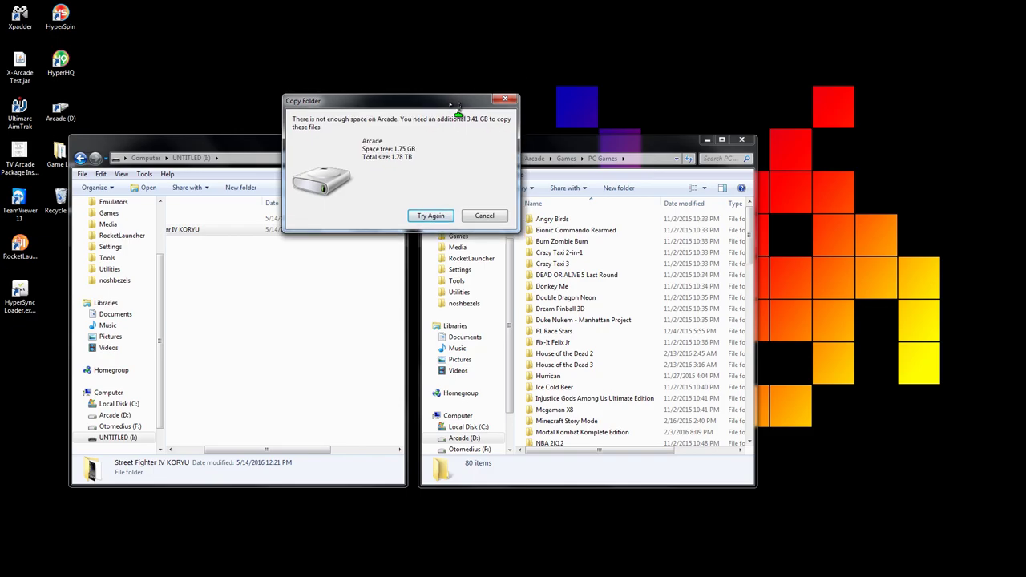
left_click(484, 215)
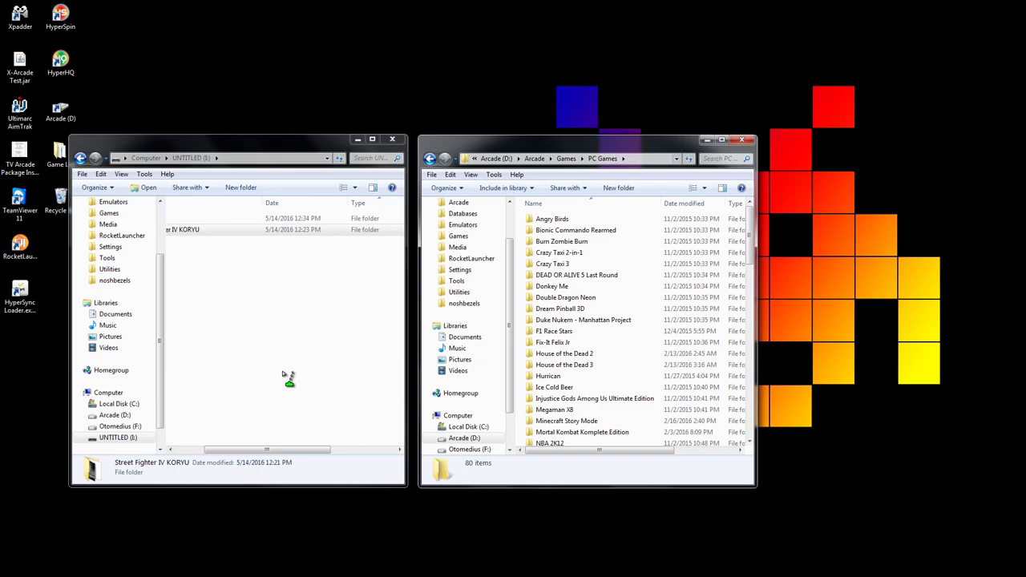
left_click(197, 450)
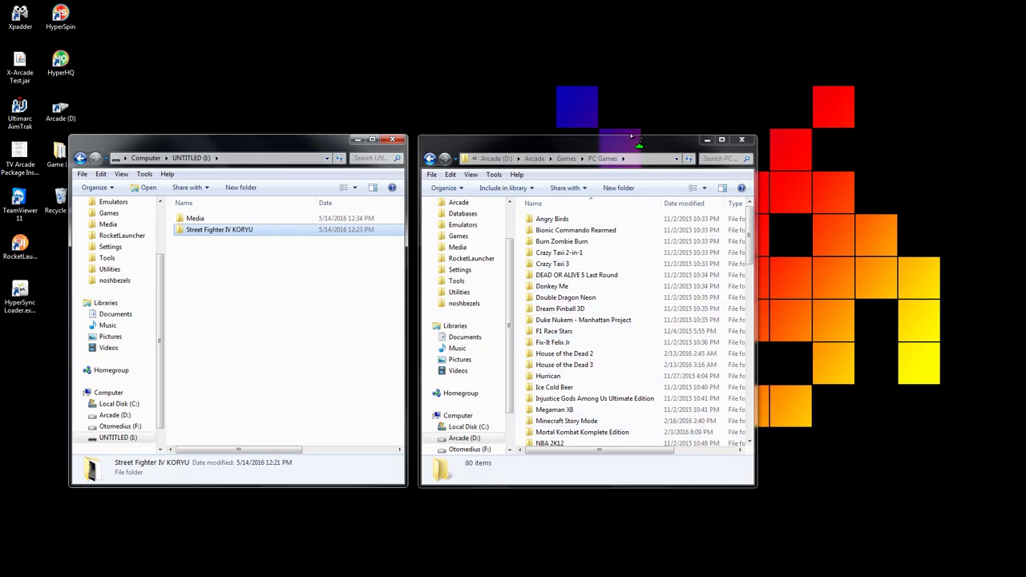
left_click(650, 160)
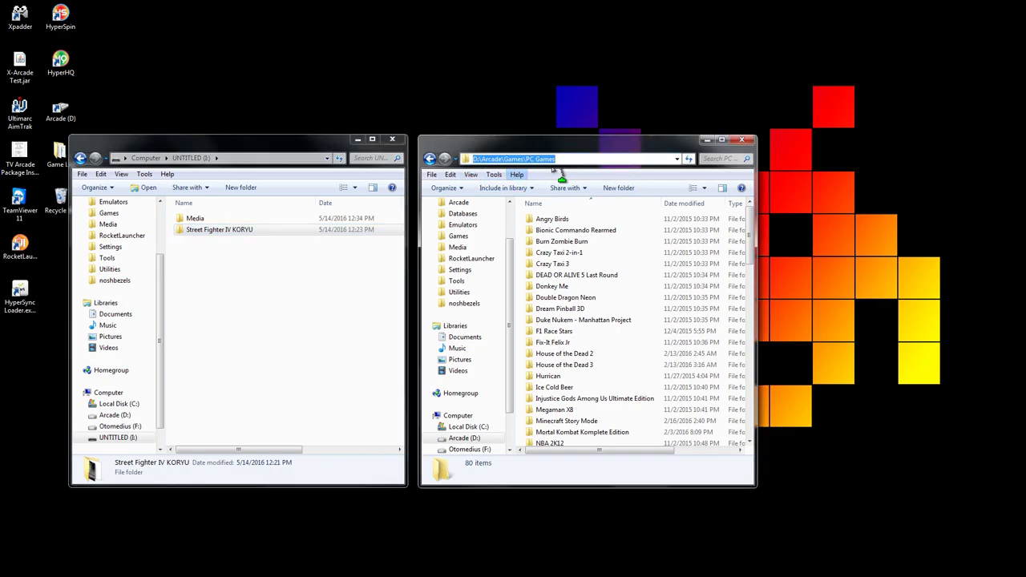
left_click(580, 159)
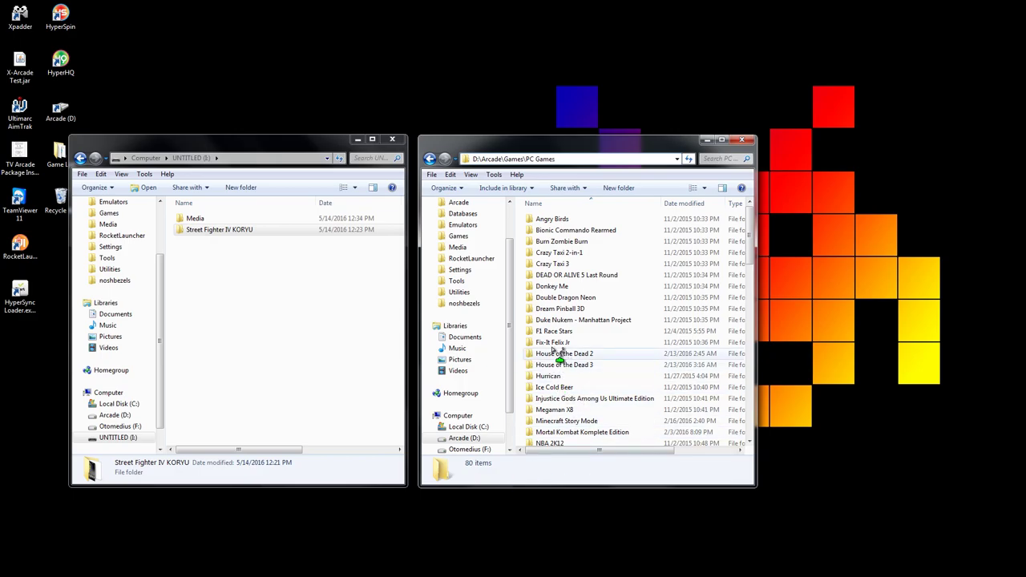
Open PC GAMES.xml from the PC GAMES folder in D:\Arcade\Databases in Notepad++.
left_click_drag(509, 321, 521, 245)
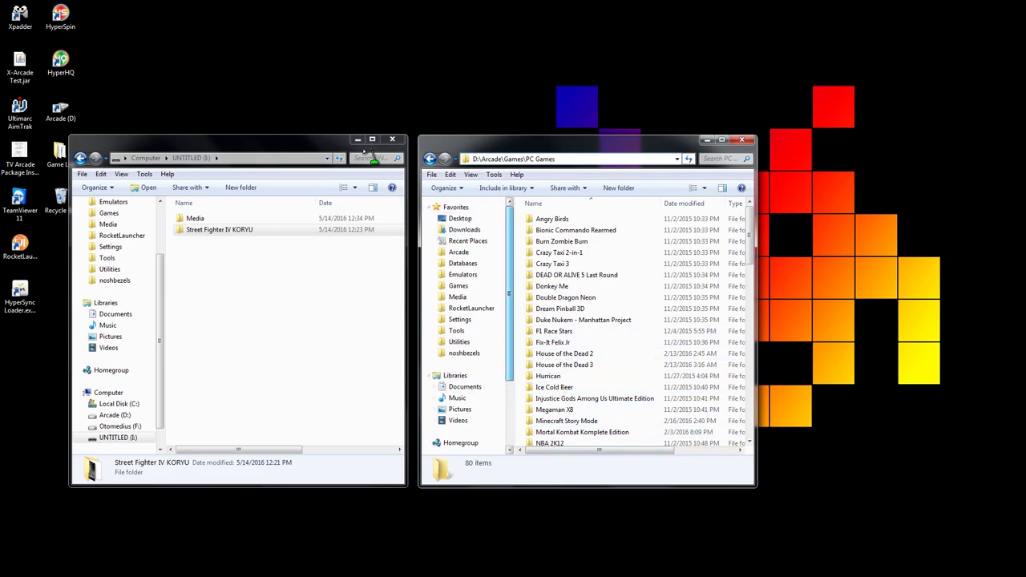
left_click(461, 267)
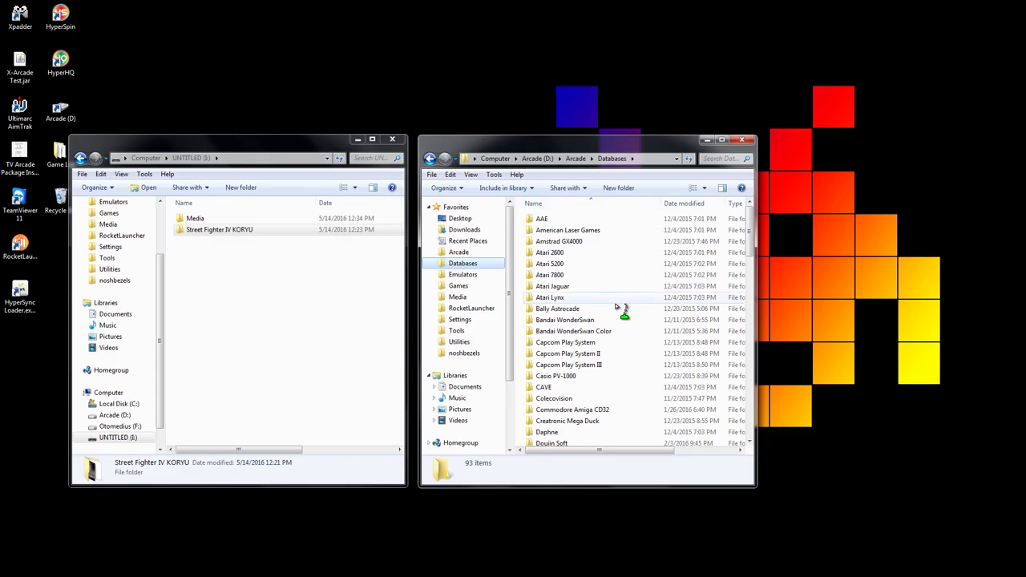
left_click(547, 310)
key("p")
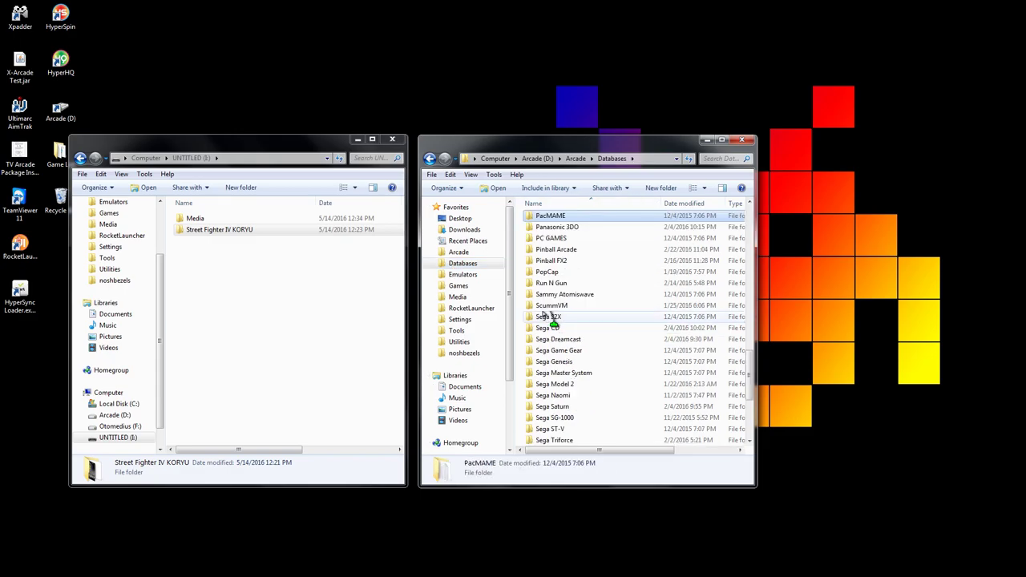
double_click(561, 238)
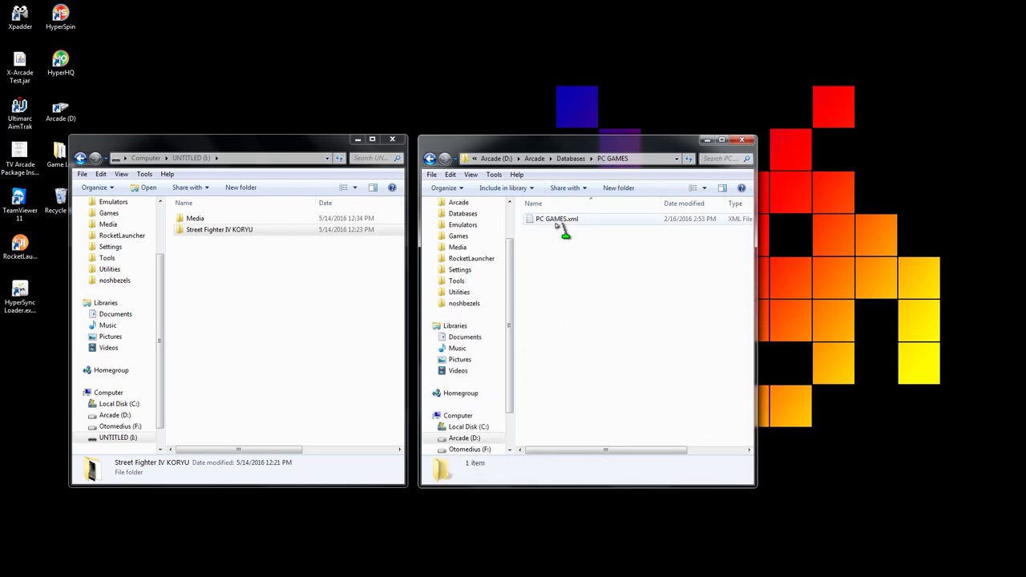
left_click(550, 220)
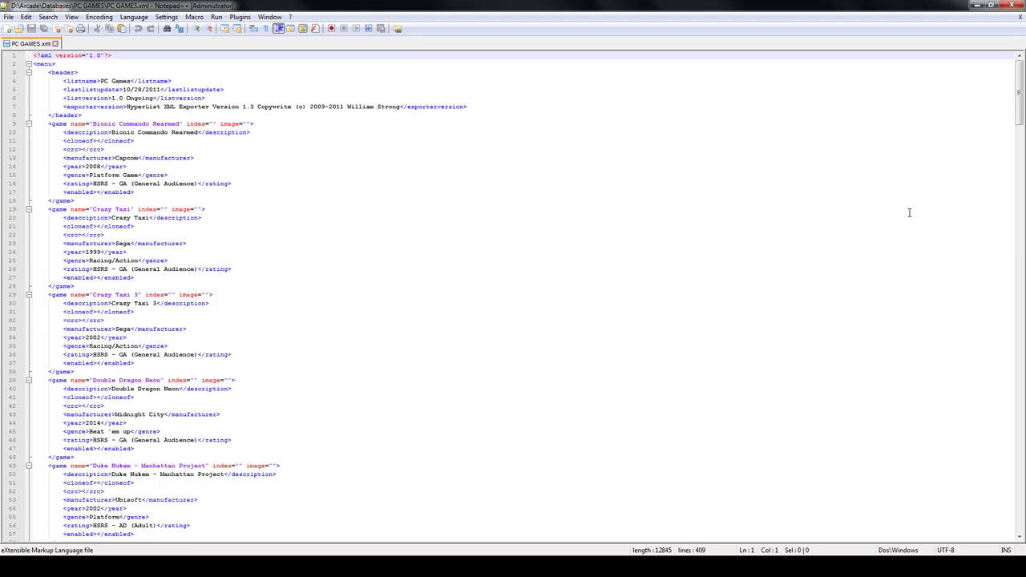
Duplicate the whole Minecraft Story Mode game entry directly below itself, before the commented-out House of the Dead entries.
left_click_drag(1021, 90, 1020, 498)
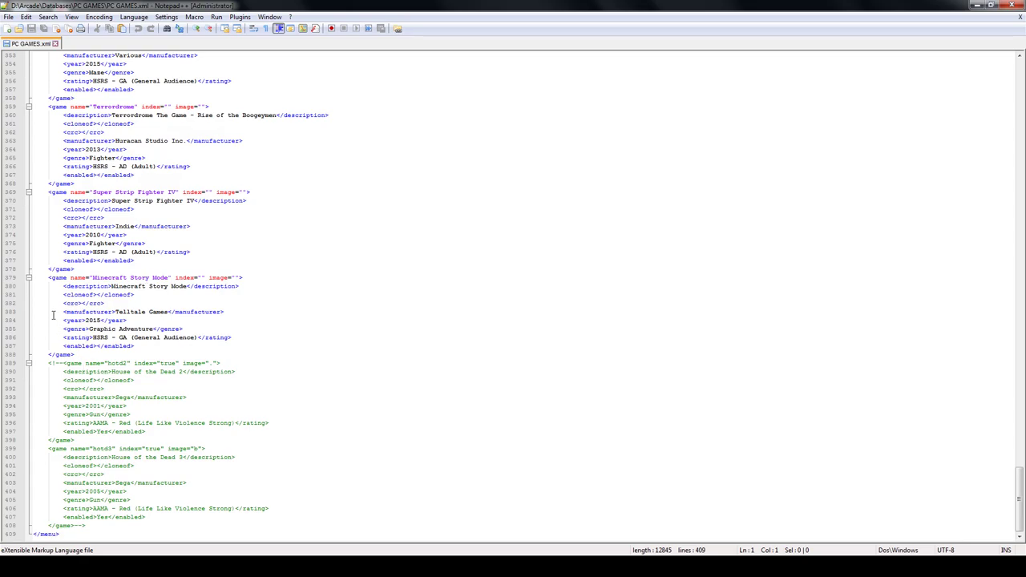
left_click_drag(46, 279, 89, 354)
mouse_move(57, 280)
left_mouse_down()
mouse_move(83, 306)
mouse_move(56, 357)
mouse_move(96, 351)
mouse_move(85, 328)
left_mouse_up()
right_click(80, 324)
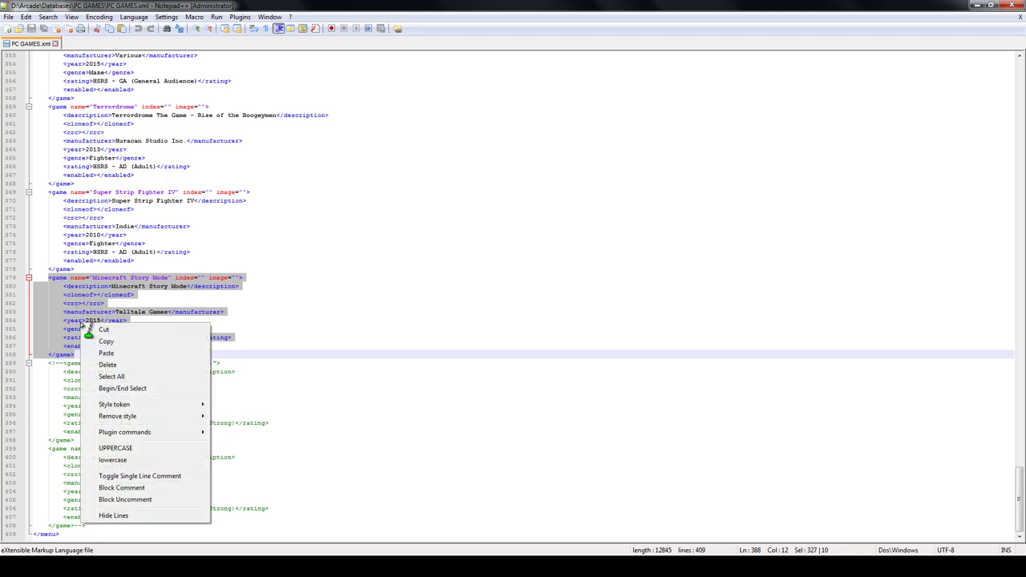
left_click(112, 343)
left_click(76, 354)
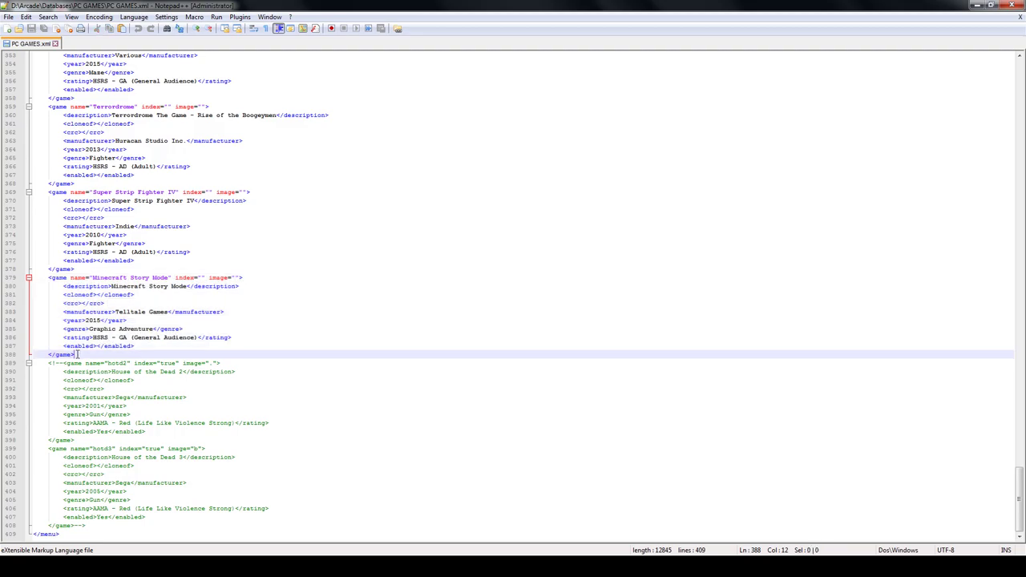
key("Return")
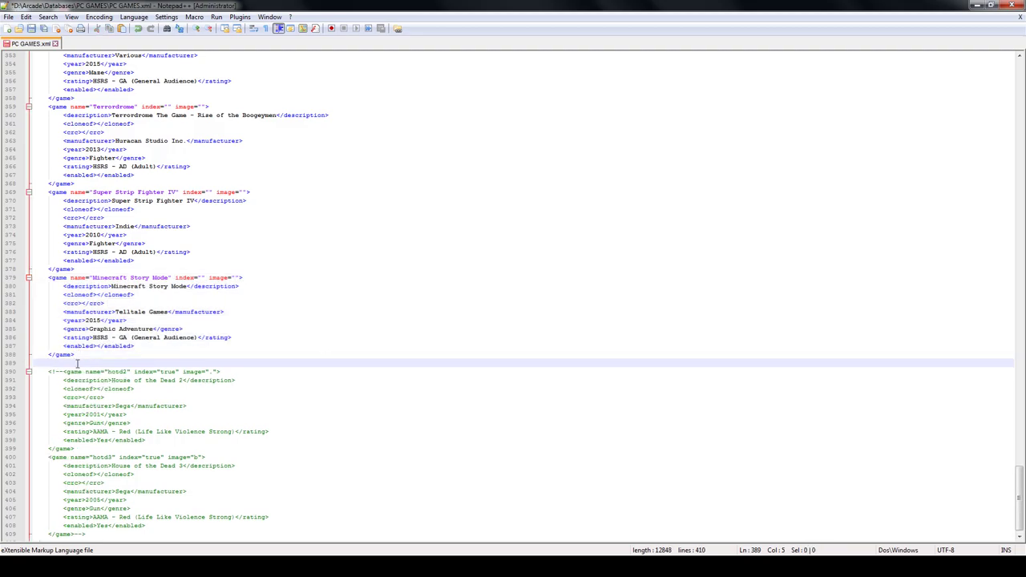
right_click(77, 364)
left_click(128, 195)
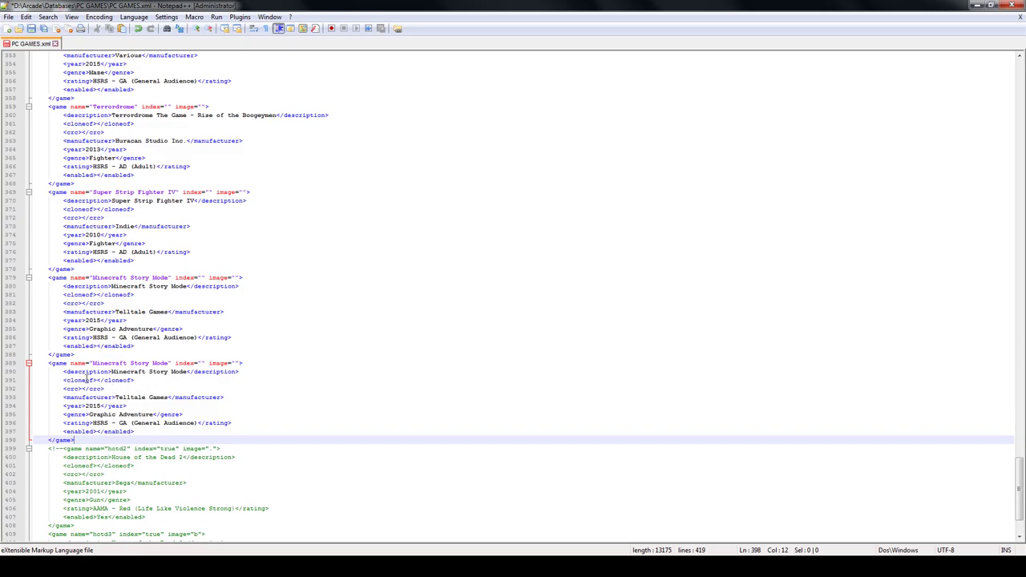
Copy the name of the Street Fighter IV KORYU folder on the UNTITLED (I:) drive in Windows Explorer.
left_click_drag(111, 372, 190, 366)
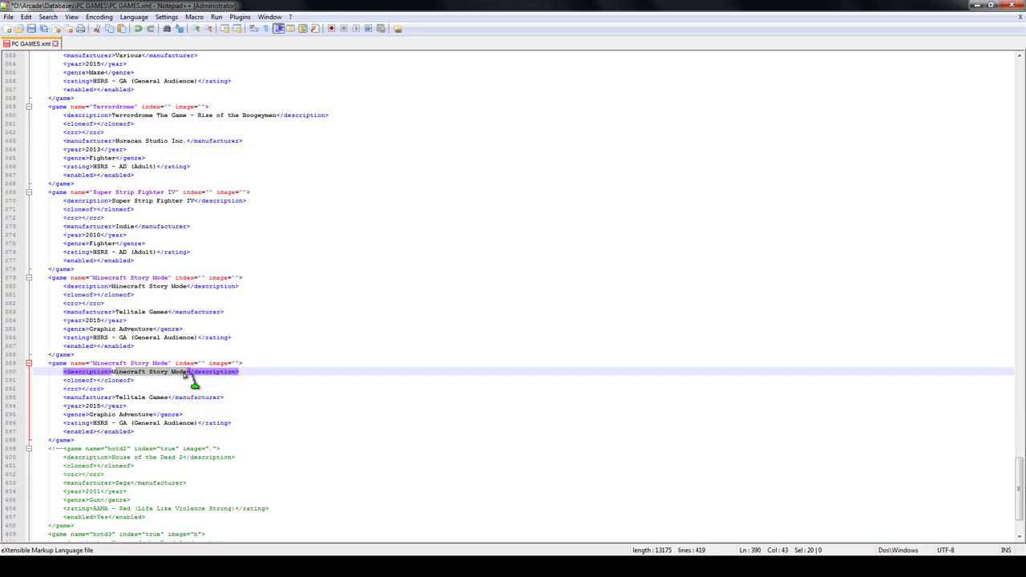
left_click(96, 364)
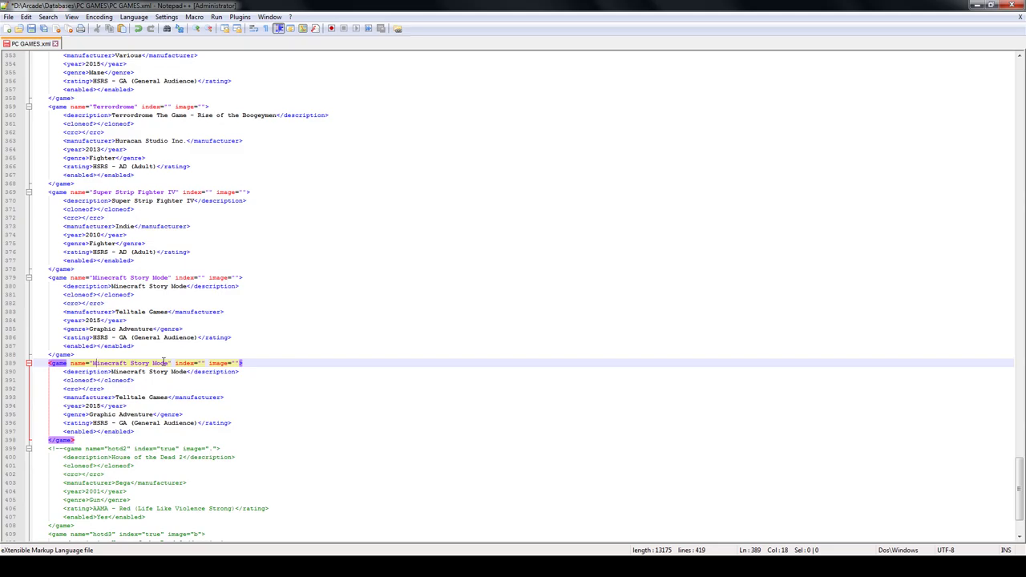
key("alt+Tab")
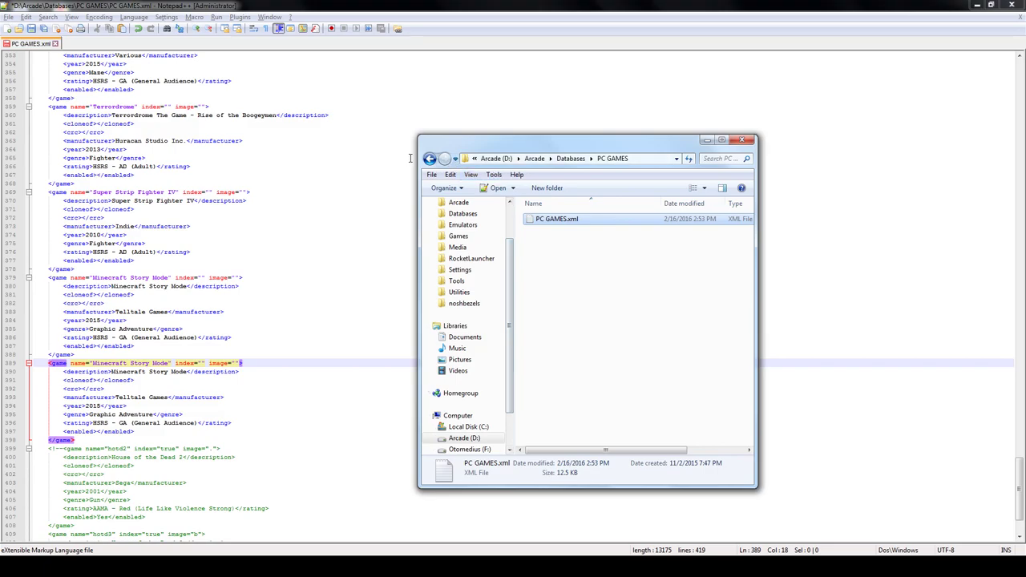
left_click(430, 158)
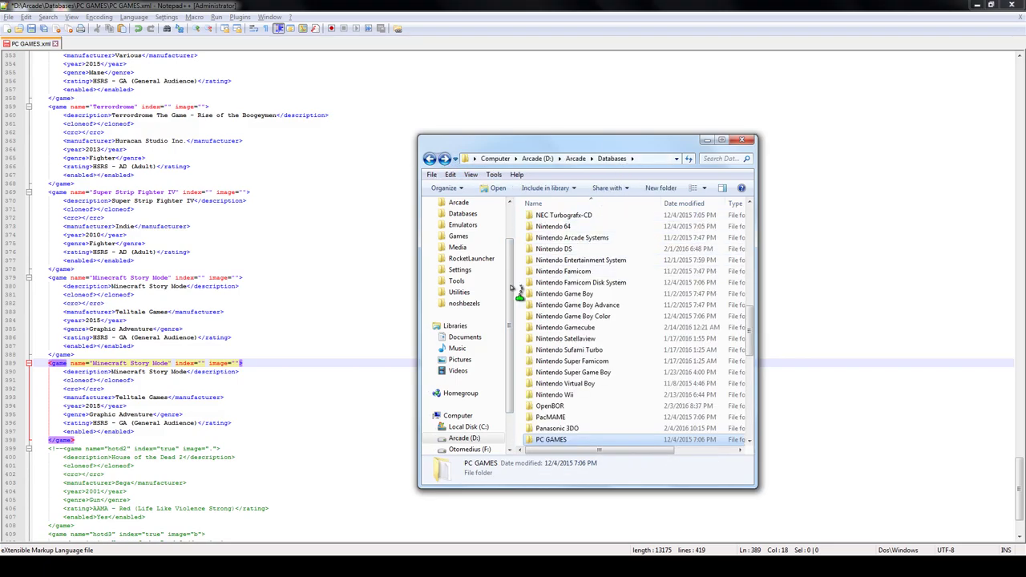
key("alt+Tab")
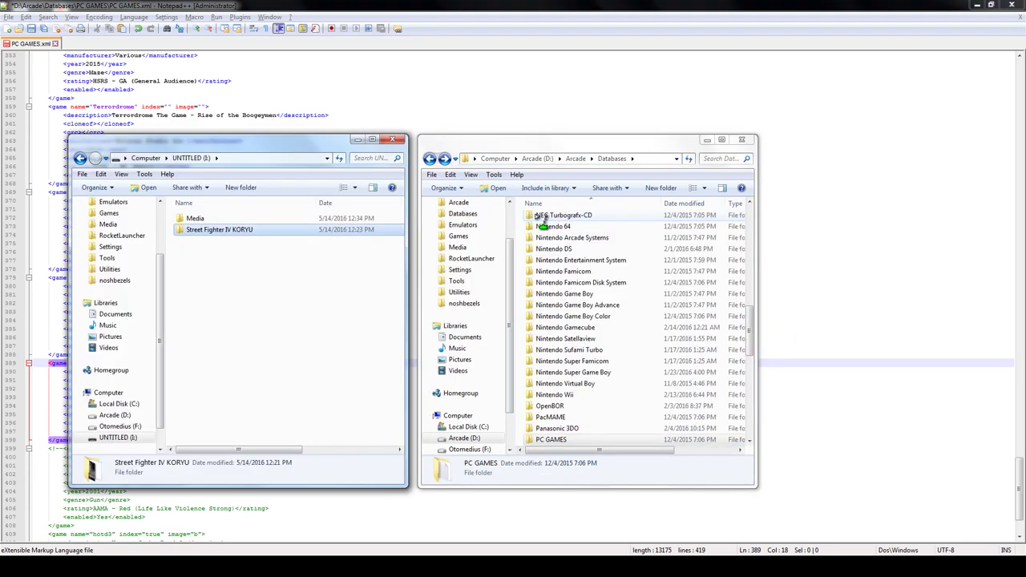
left_click_drag(316, 148, 710, 123)
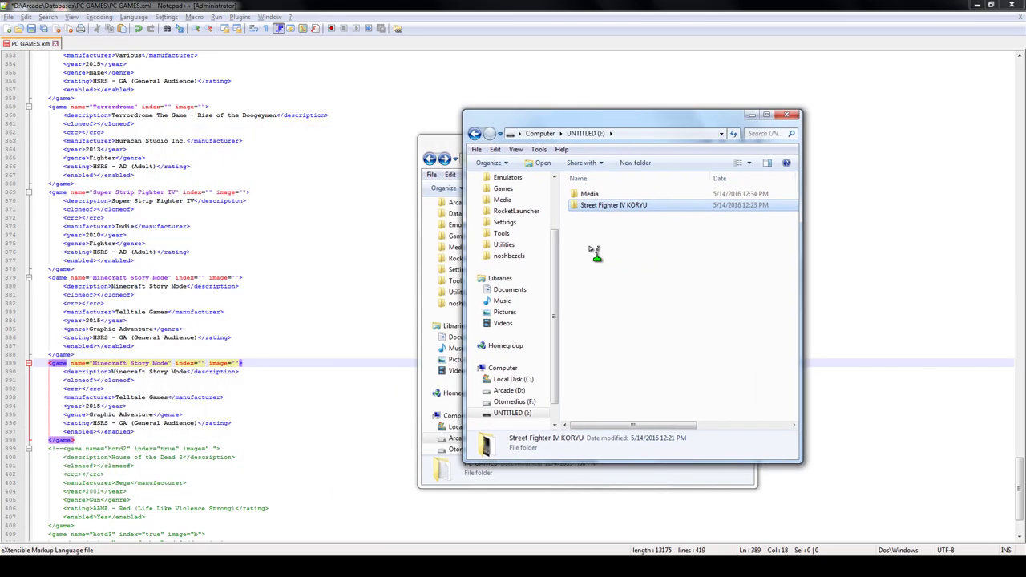
left_click(631, 206)
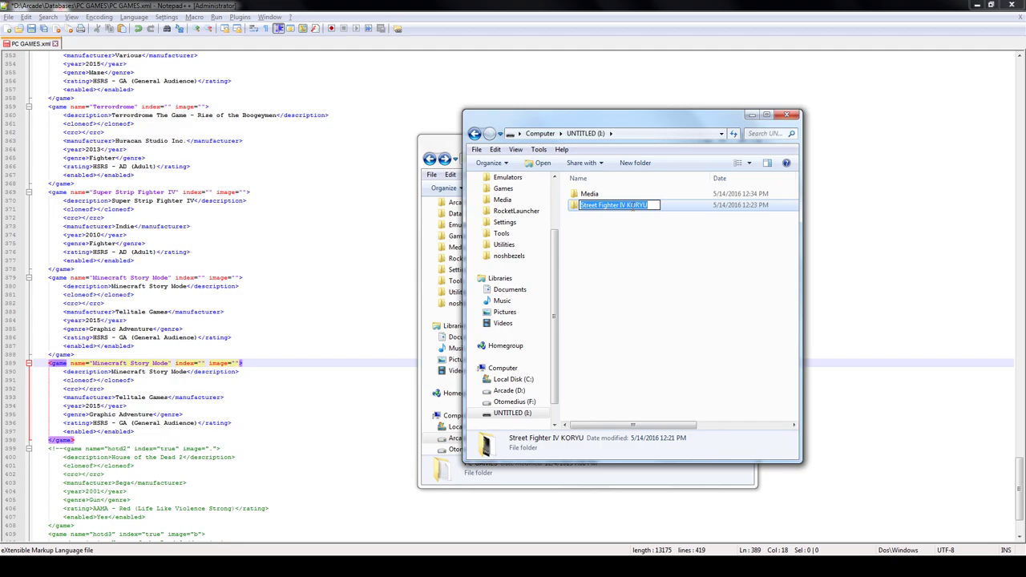
right_click(633, 206)
left_click(659, 249)
In Notepad++, replace the duplicated entry's game name and description with the copied name Street Fighter IV KORYU.
left_click(109, 372)
left_click_drag(92, 363, 167, 365)
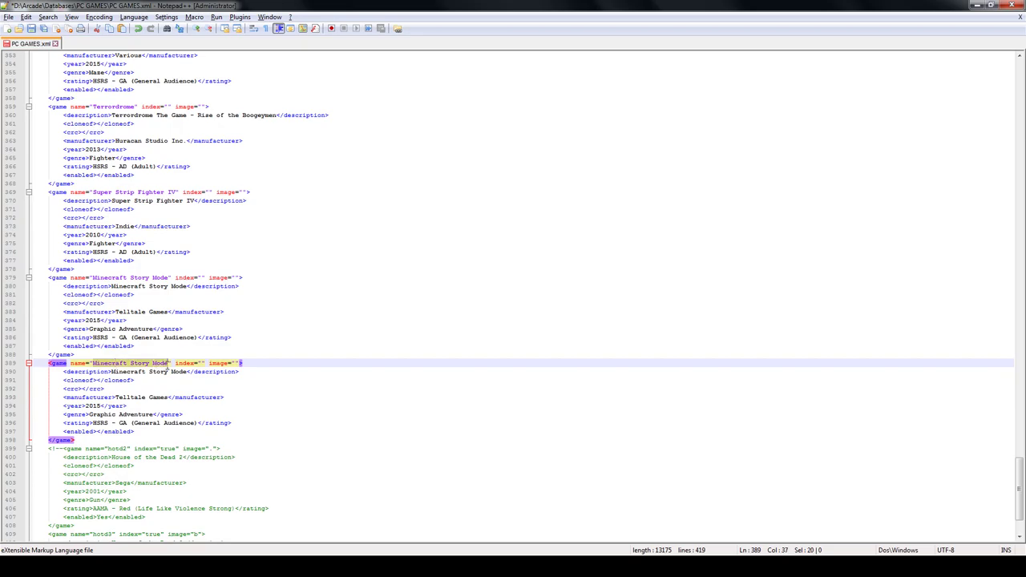
right_click(157, 365)
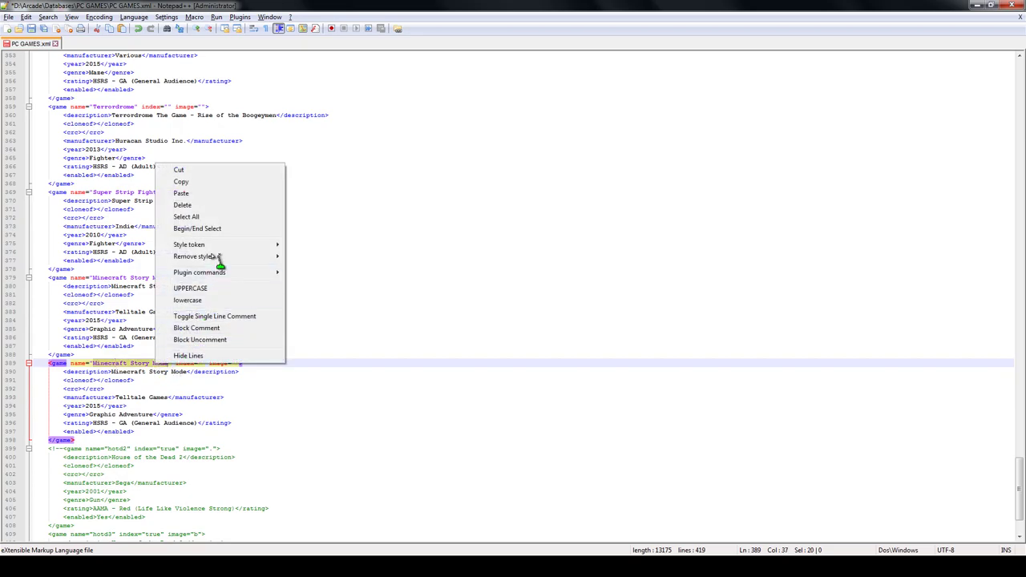
left_click(183, 194)
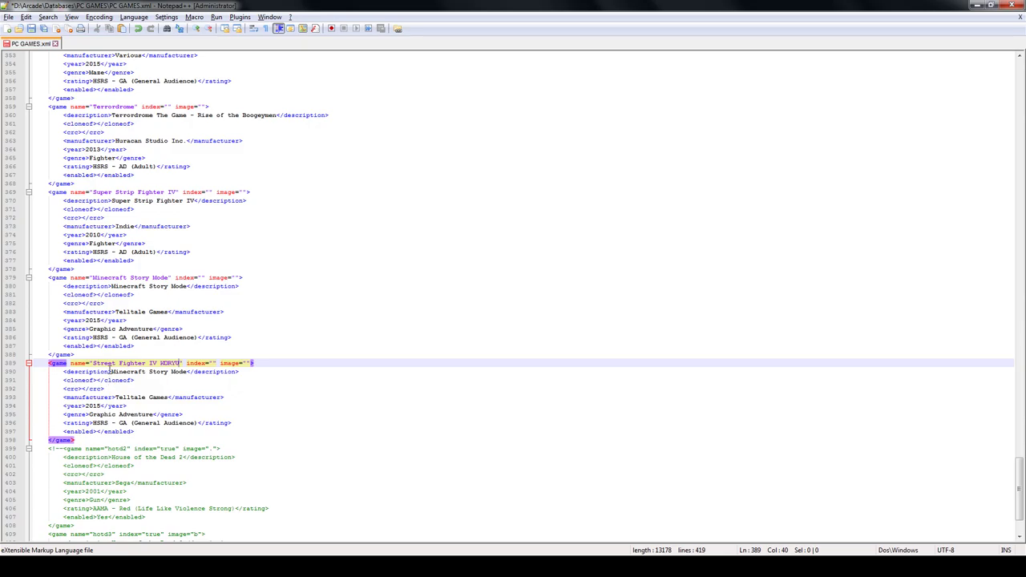
left_click_drag(111, 372, 185, 372)
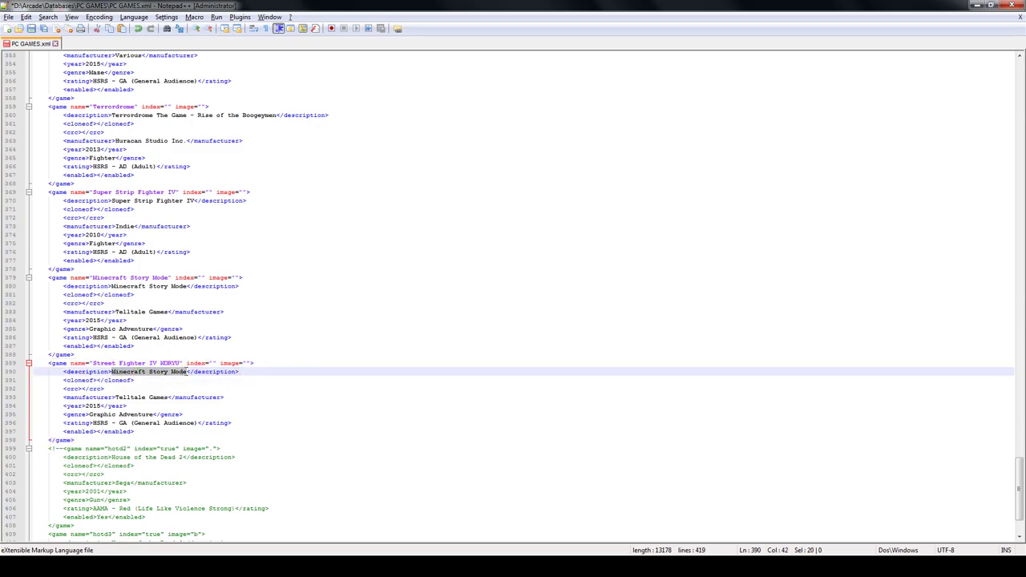
right_click(179, 377)
left_click(232, 201)
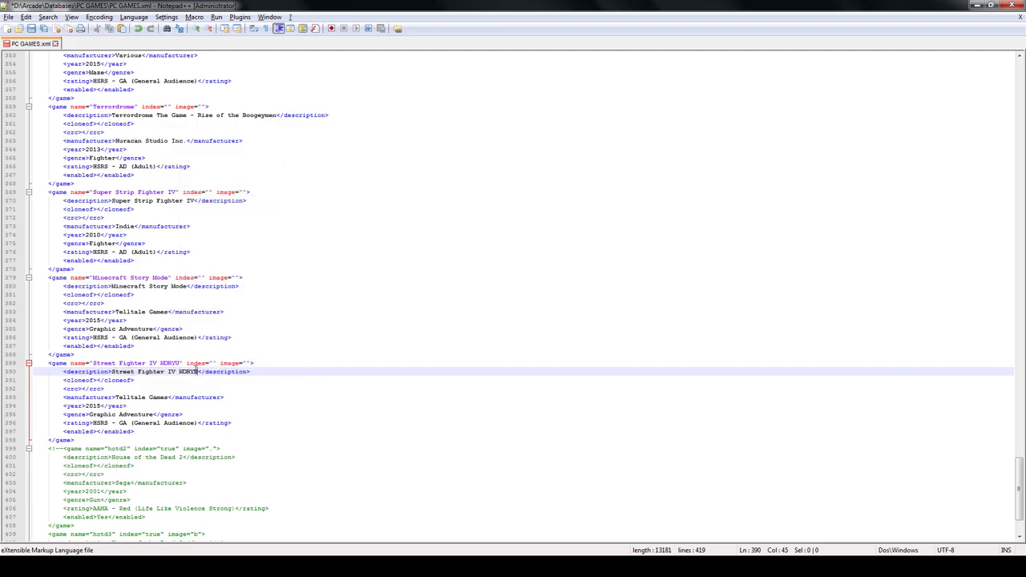
Set the Street Fighter IV KORYU entry's year to 2011 and its genre to Fighter.
left_click(101, 406)
key("BackSpace")
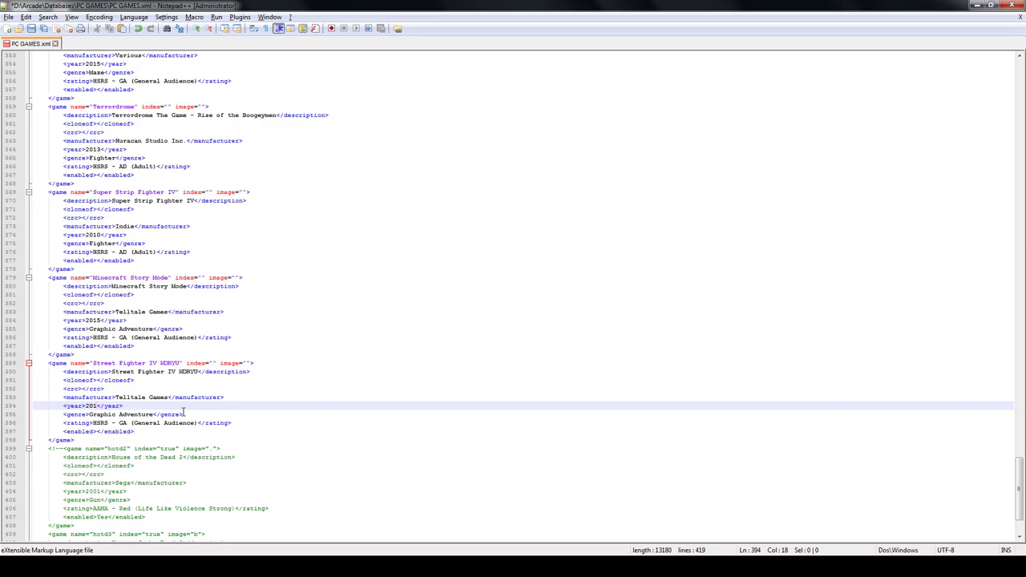
type("1")
left_click(154, 414)
key("BackSpace")
key("BackSpace")
key("BackSpace")
key("BackSpace")
key("BackSpace")
key("BackSpace")
key("BackSpace")
key("BackSpace")
key("BackSpace")
key("BackSpace")
key("BackSpace")
key("BackSpace")
key("BackSpace")
key("BackSpace")
key("BackSpace")
key("BackSpace")
key("BackSpace")
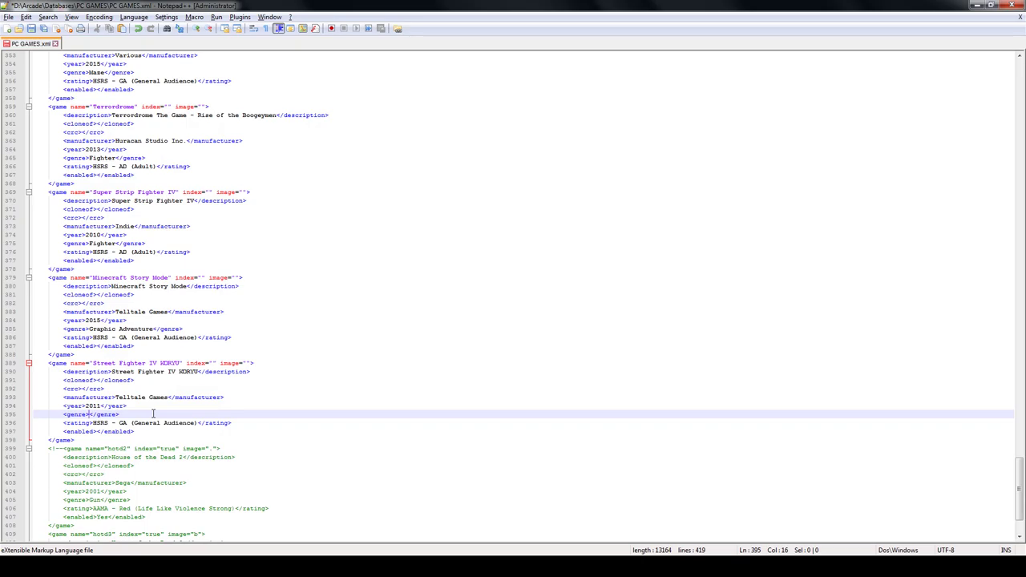
type("Fighter")
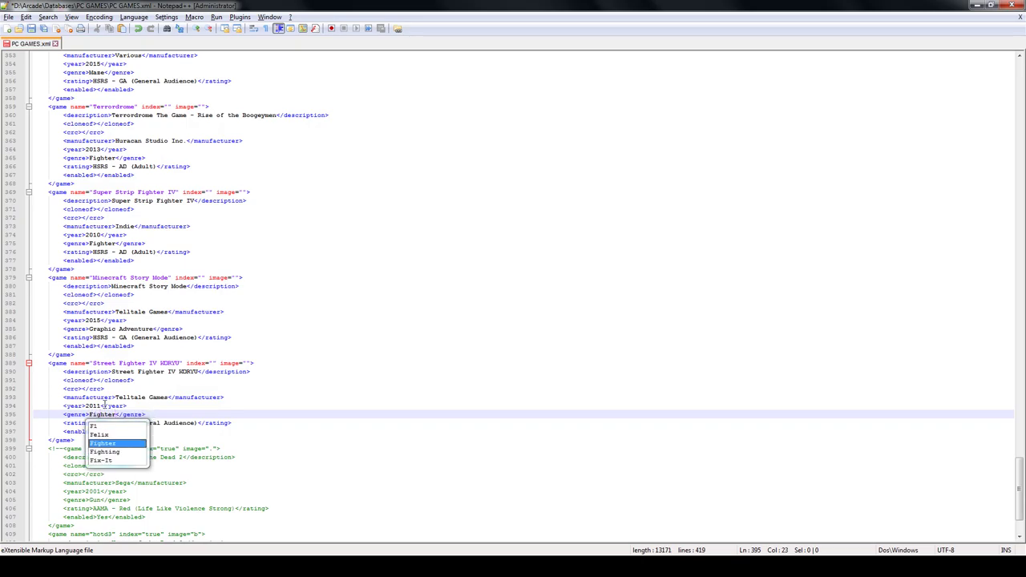
left_click(104, 405)
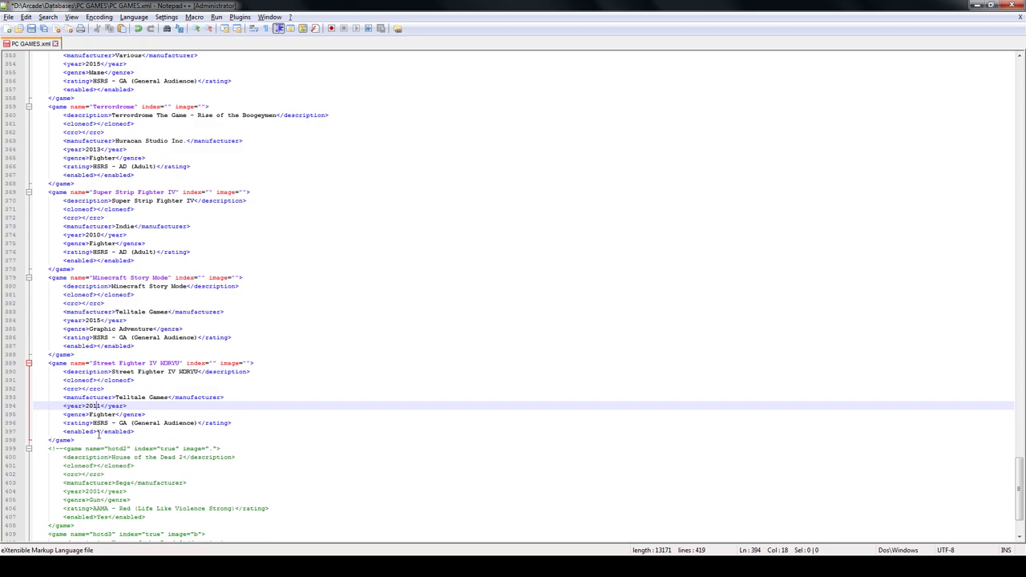
Clear the manufacturer value in the Street Fighter IV KORYU entry.
left_click(167, 396)
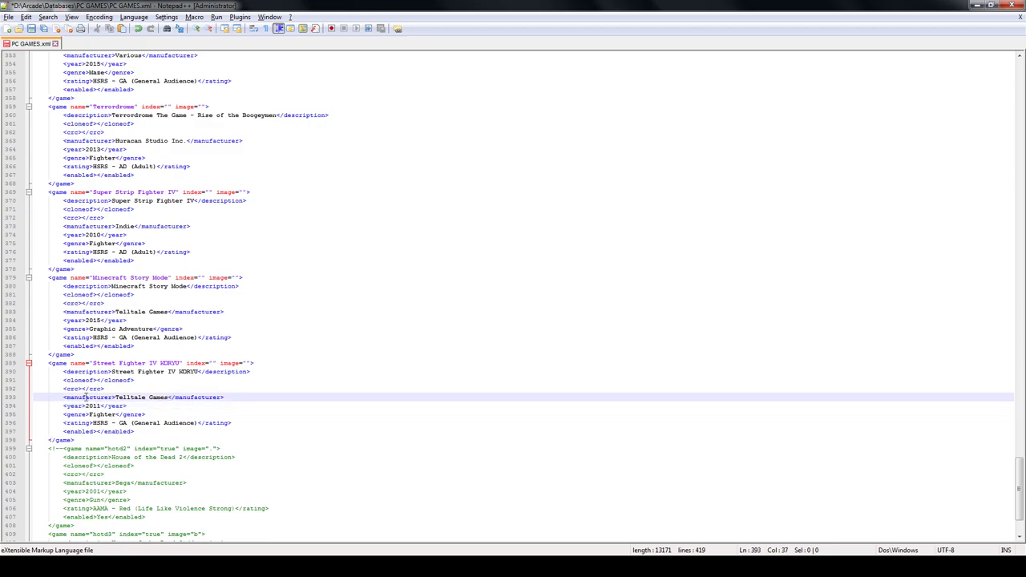
key("BackSpace")
key("BackSpace")
key("BackSpace")
key("BackSpace")
key("BackSpace")
key("BackSpace")
key("BackSpace")
key("BackSpace")
key("BackSpace")
key("BackSpace")
key("BackSpace")
key("BackSpace")
key("BackSpace")
key("BackSpace")
Switch to Chrome, open the Shoryuken forum's Street Fighter IV Koryu PC mod release thread, and copy the mod creator's name from a reply.
key("super")
key("alt+Tab")
key("alt+Tab")
key("alt+Tab")
key("alt+Tab")
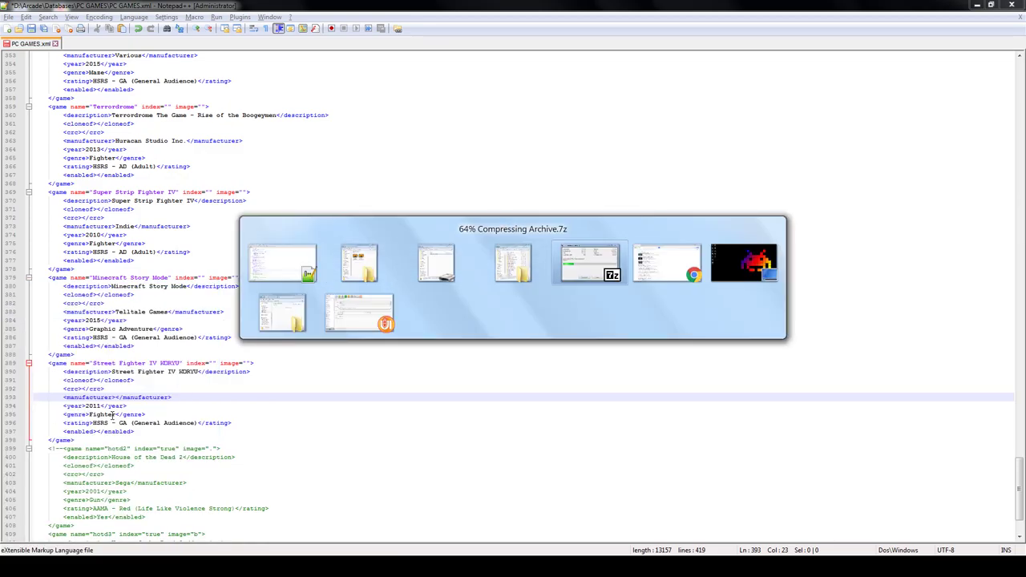
key("alt+Tab")
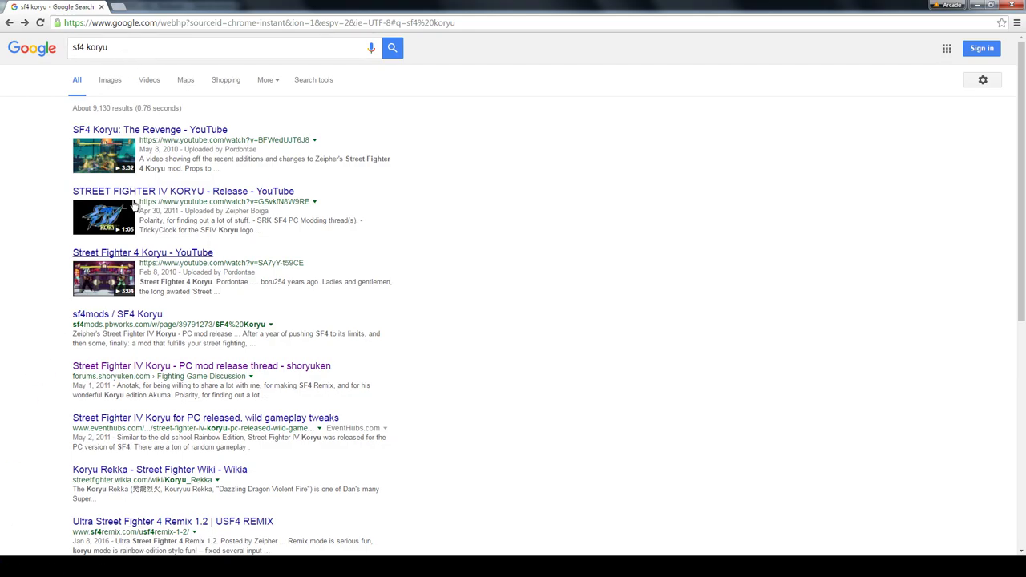
left_click(98, 368)
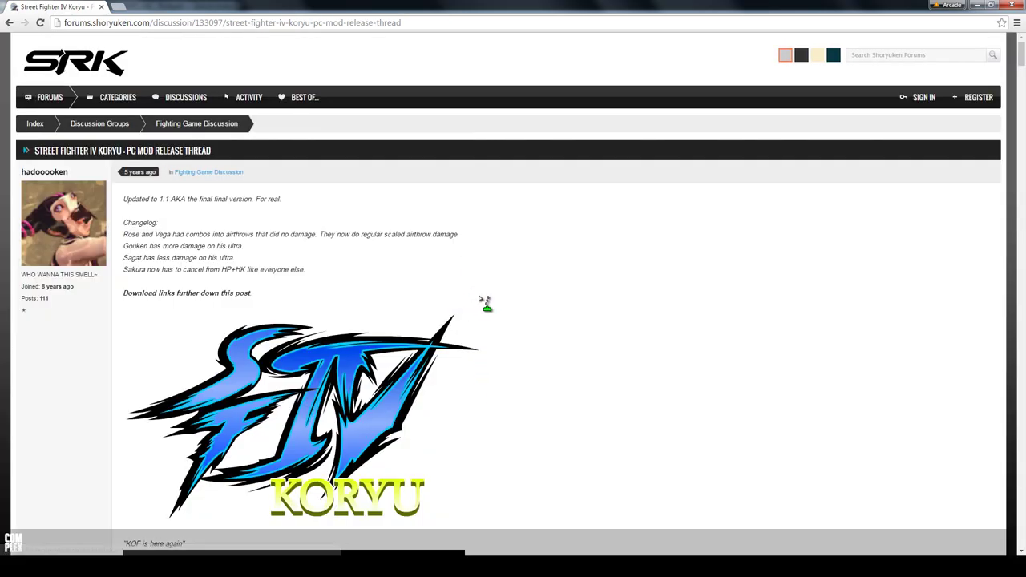
scroll(272, 369, "down", 10)
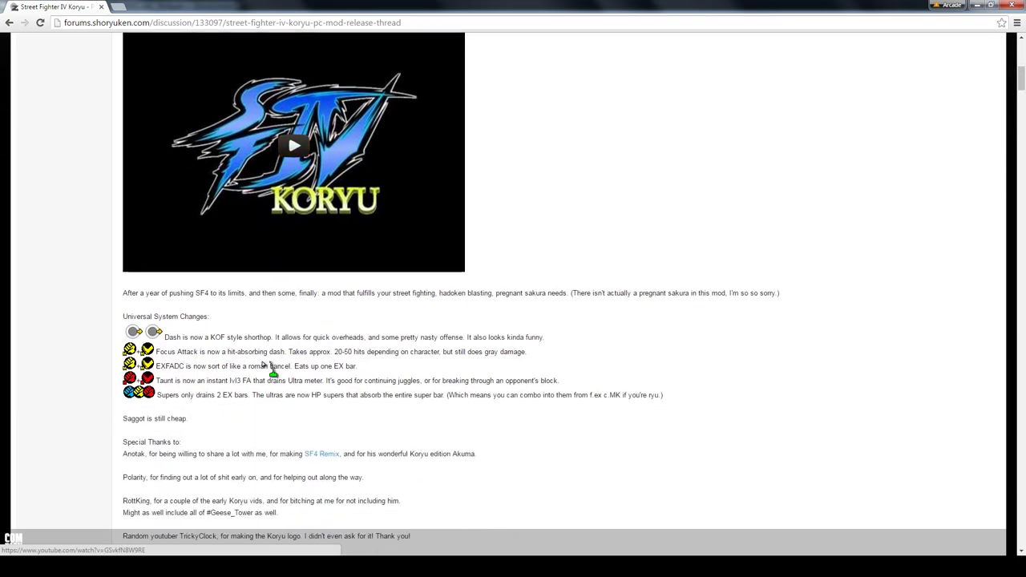
scroll(269, 368, "down", 2)
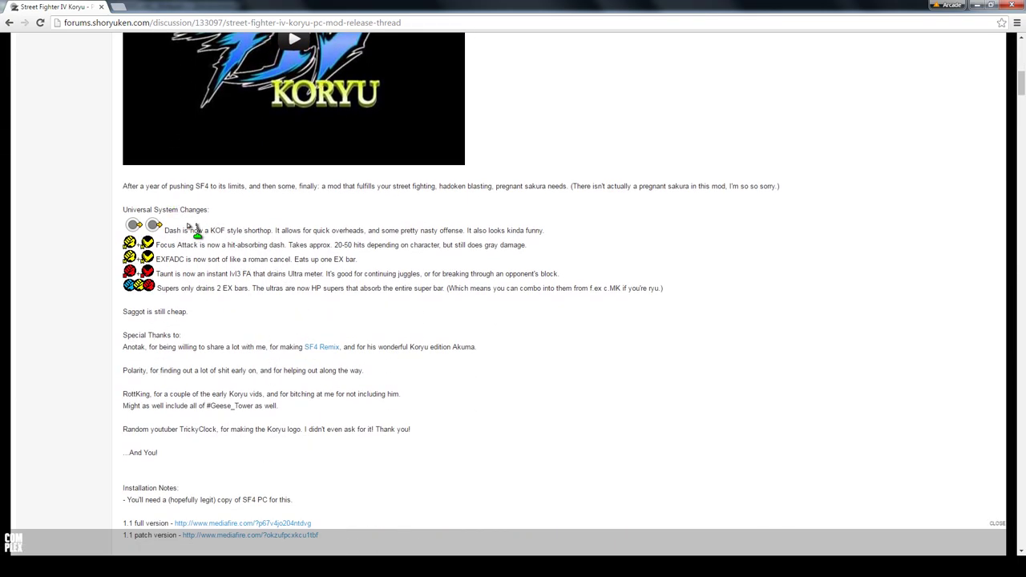
scroll(376, 320, "up", 7)
scroll(374, 351, "up", 5)
scroll(374, 353, "down", 9)
scroll(281, 367, "down", 9)
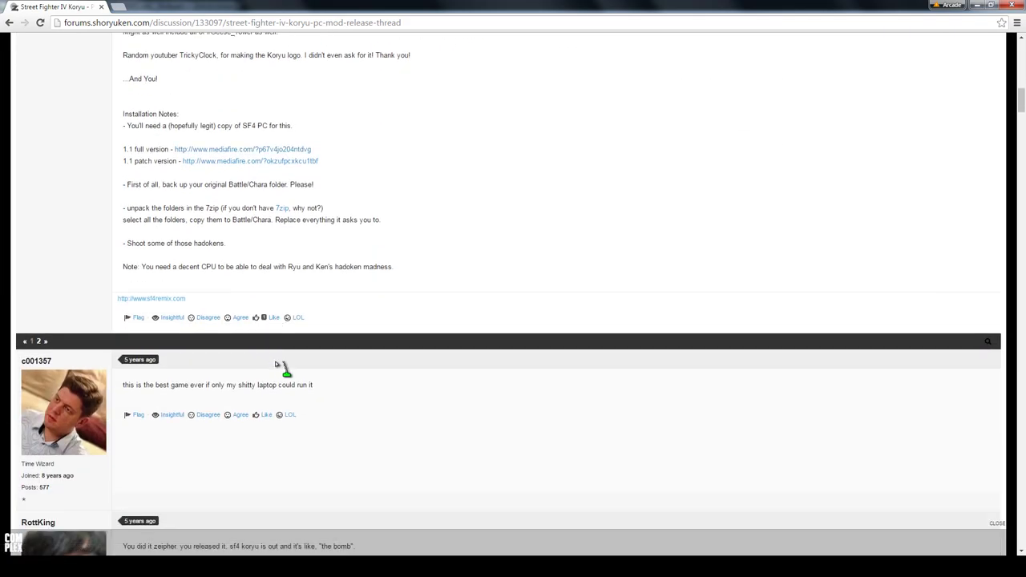
scroll(598, 340, "down", 3)
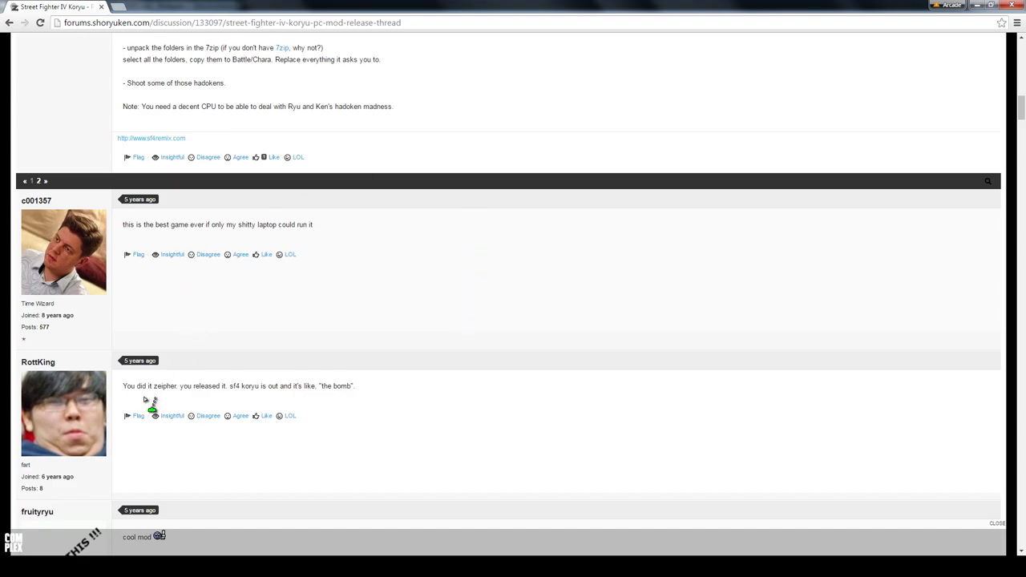
left_click_drag(152, 387, 177, 387)
Return to Notepad++, set the Street Fighter IV KORYU entry's manufacturer to Zeipher, and save PC GAMES.xml.
left_click(977, 6)
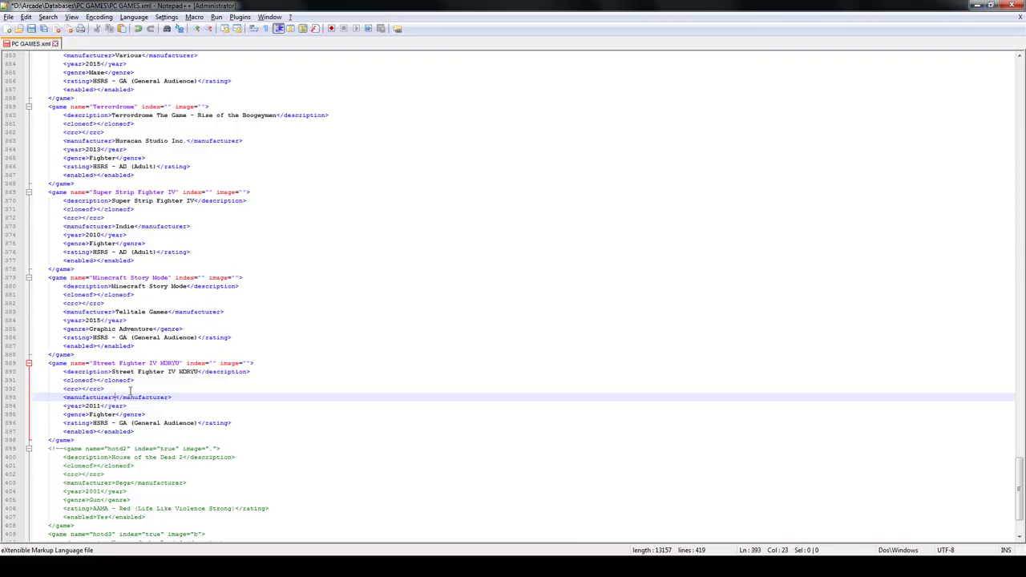
key("ctrl+v")
key("BackSpace")
key("BackSpace")
type("Z")
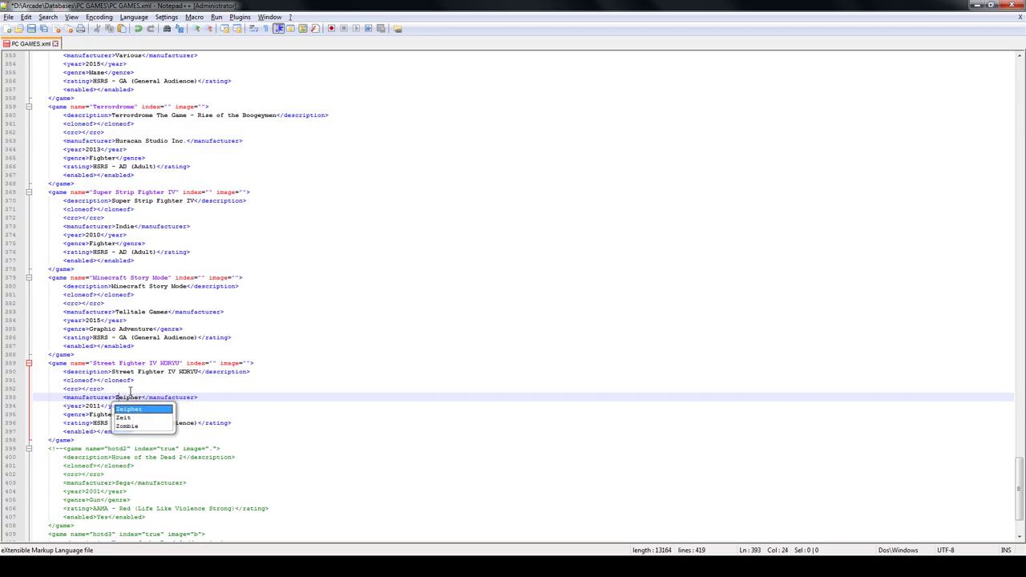
left_click(130, 390)
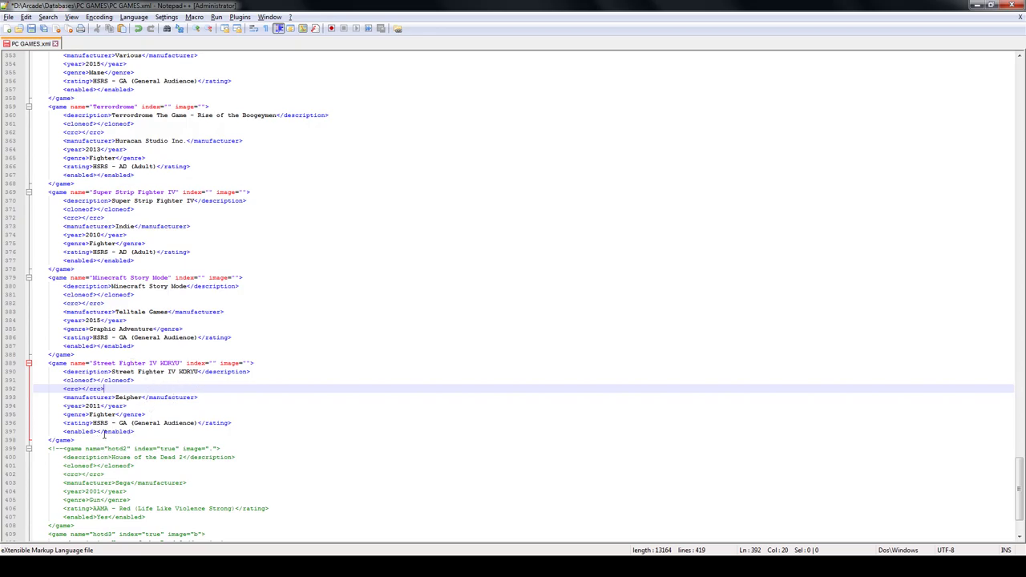
left_click(31, 30)
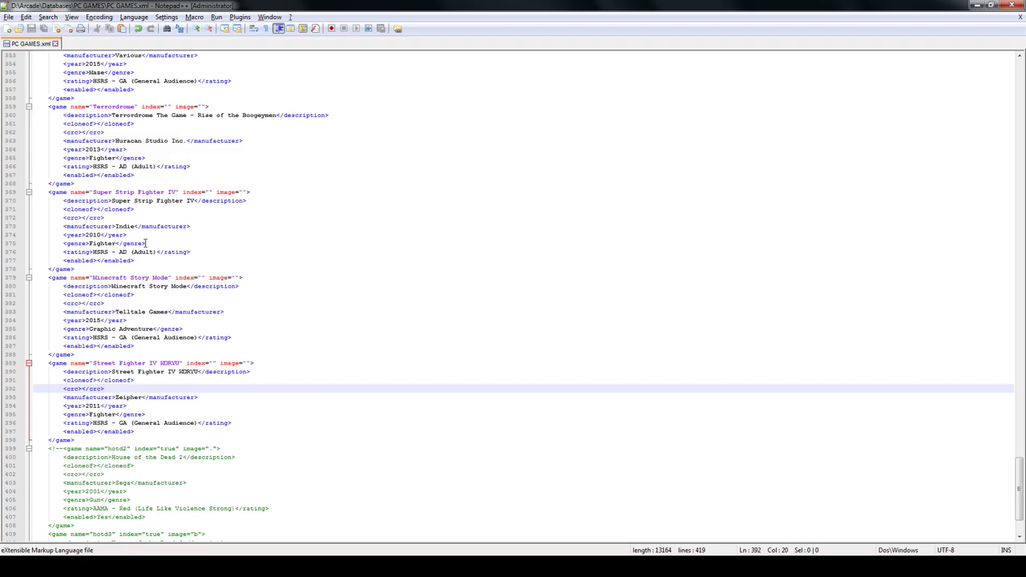
Open PC Games.ini from the Arcade\RocketLauncher\Modules\PCLauncher folder.
left_click(11, 18)
left_click(36, 41)
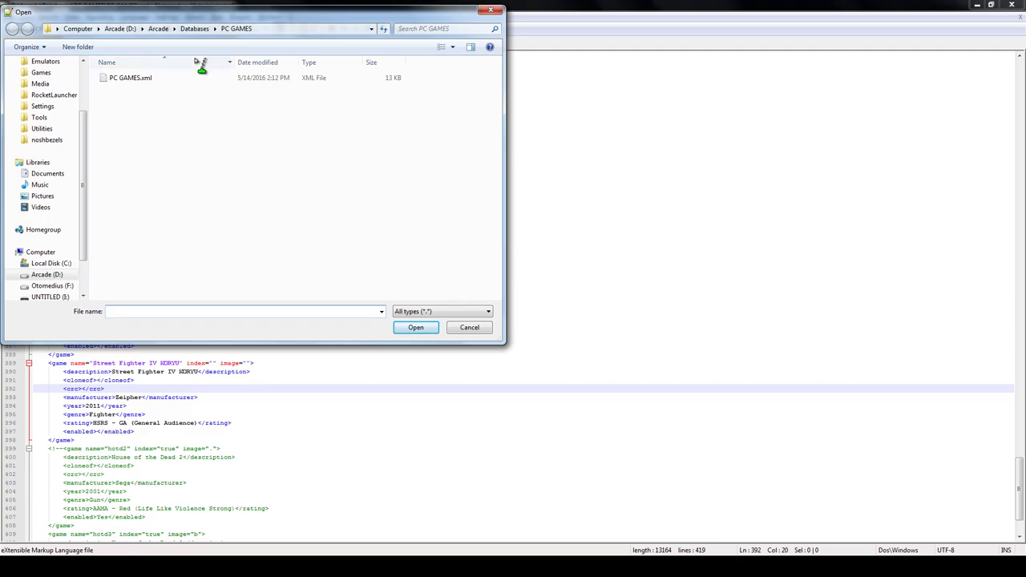
left_click_drag(86, 132, 86, 92)
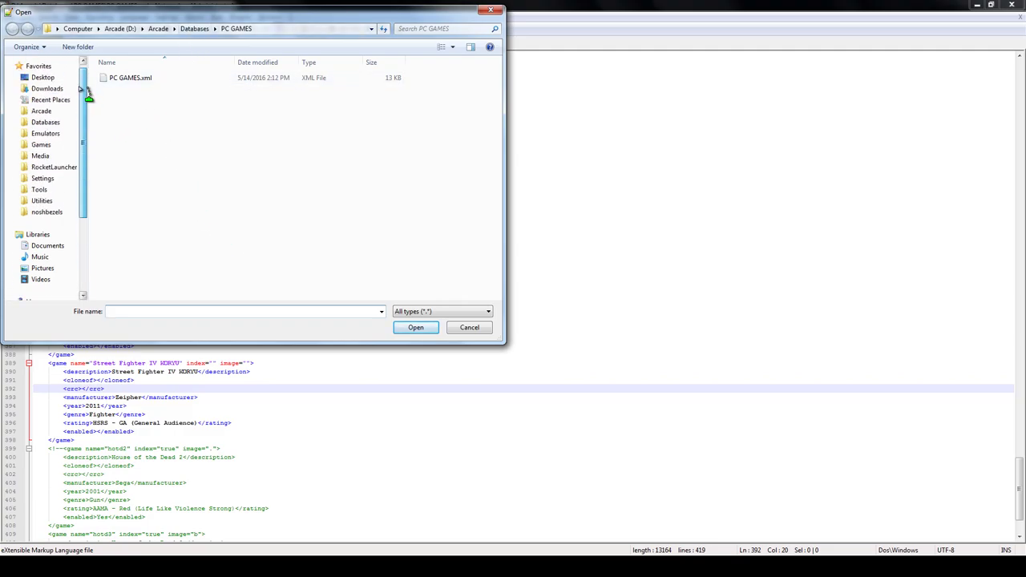
left_click(34, 171)
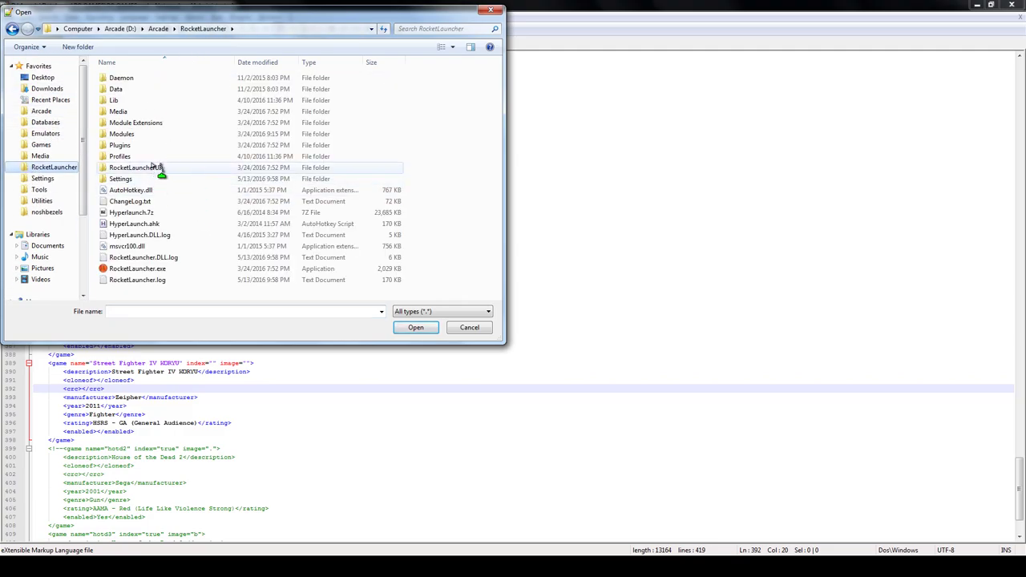
double_click(129, 136)
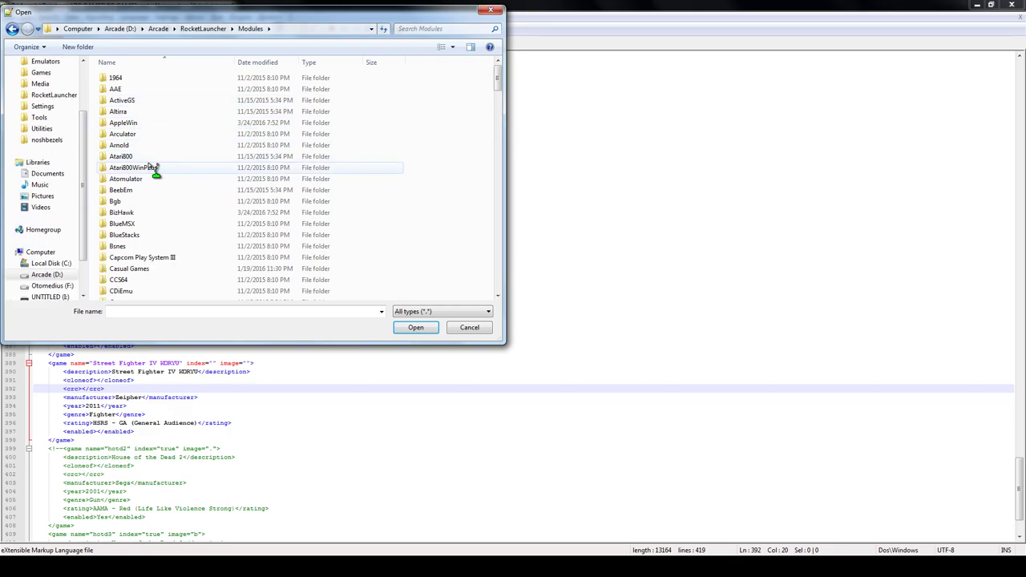
key("p")
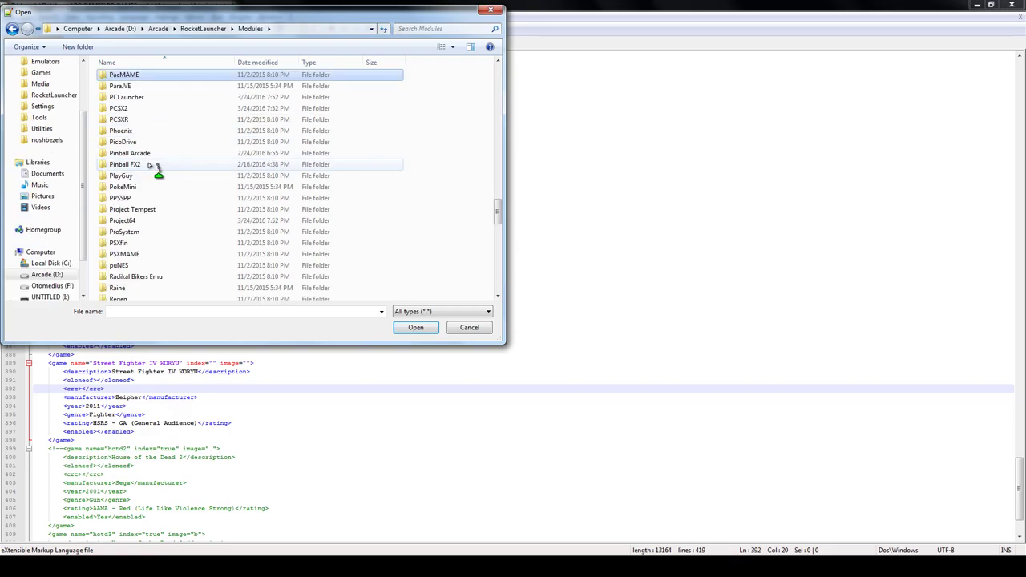
double_click(128, 97)
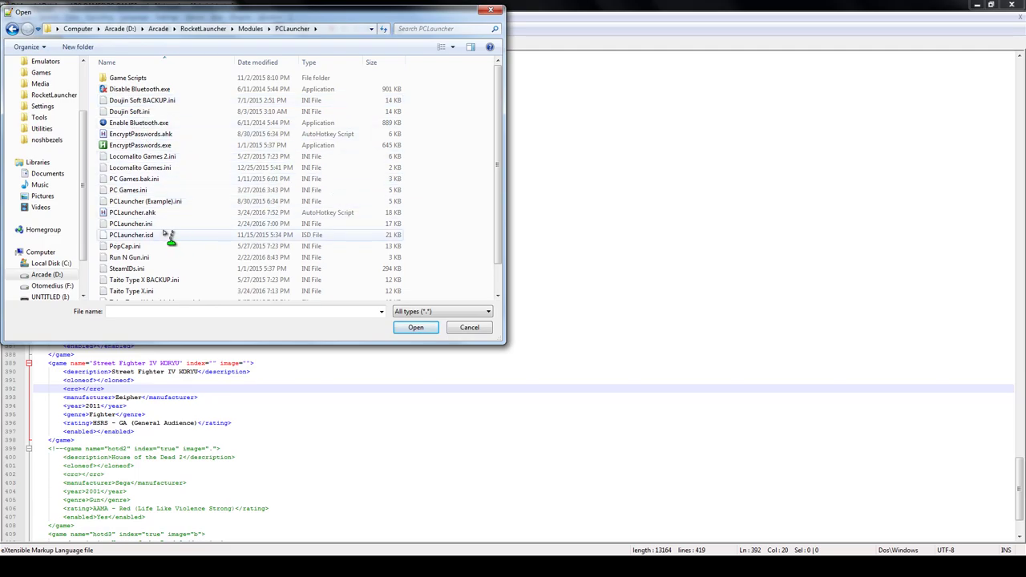
left_click(133, 191)
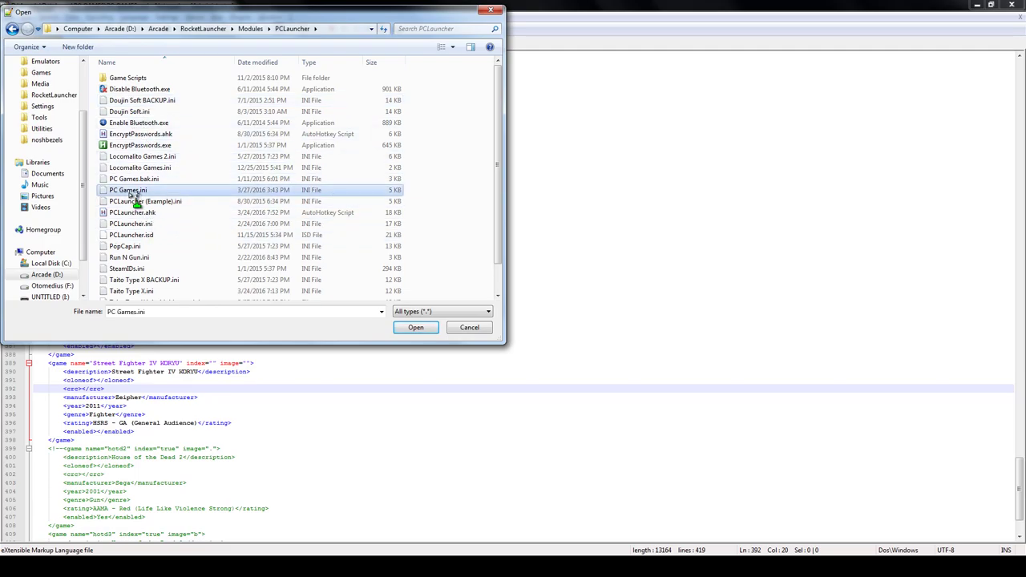
left_click(415, 328)
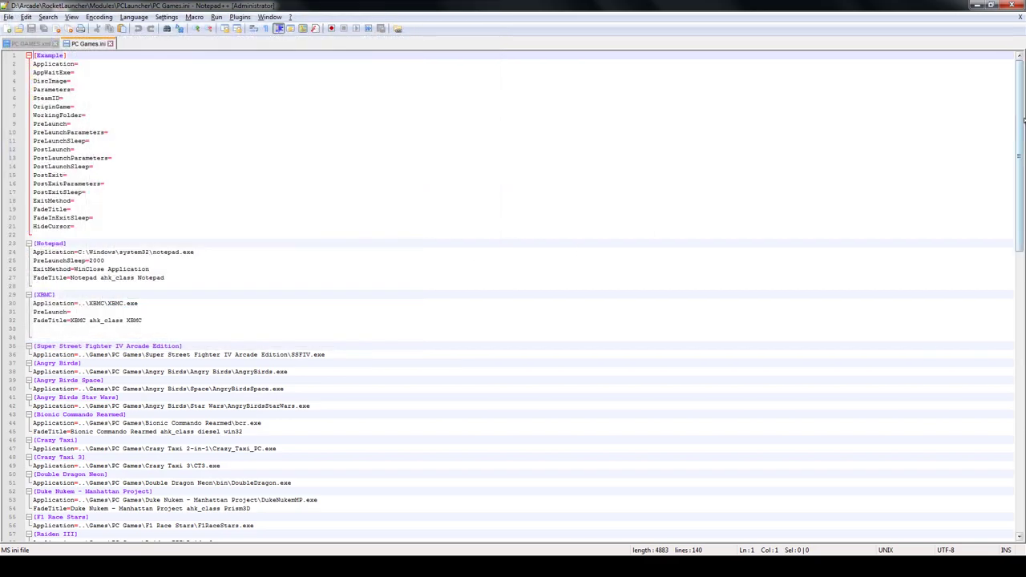
Copy the [Burn Zombie Burn] section with its Application line and paste it at the end of PC Games.ini.
left_click_drag(1024, 136, 1023, 467)
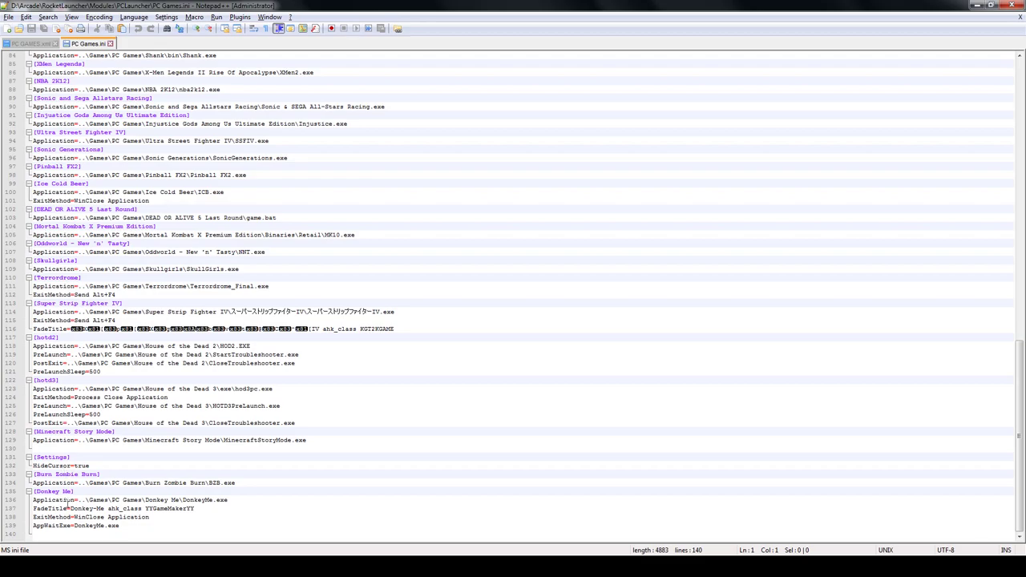
left_click_drag(235, 483, 9, 481)
right_click(92, 486)
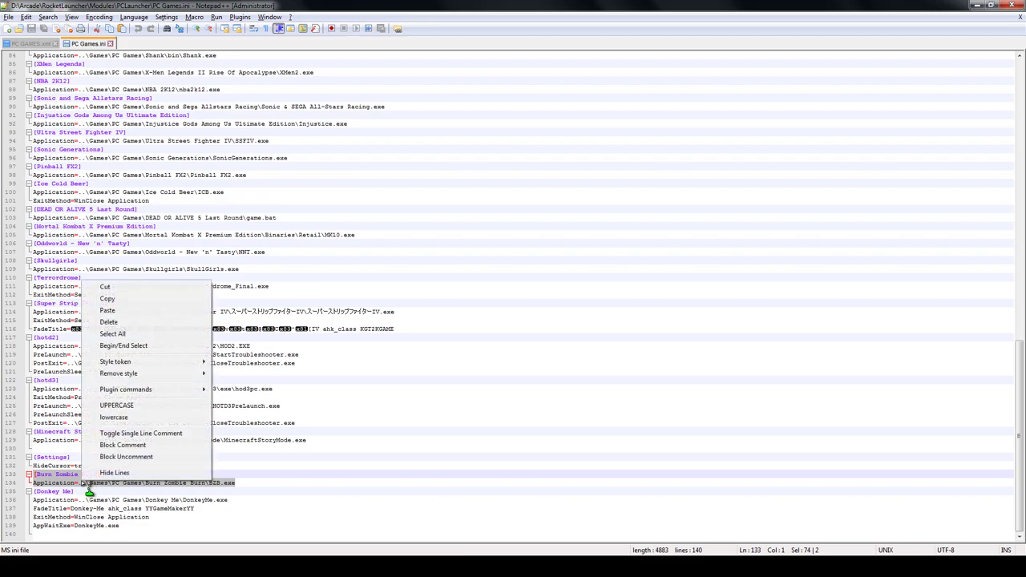
left_click(126, 299)
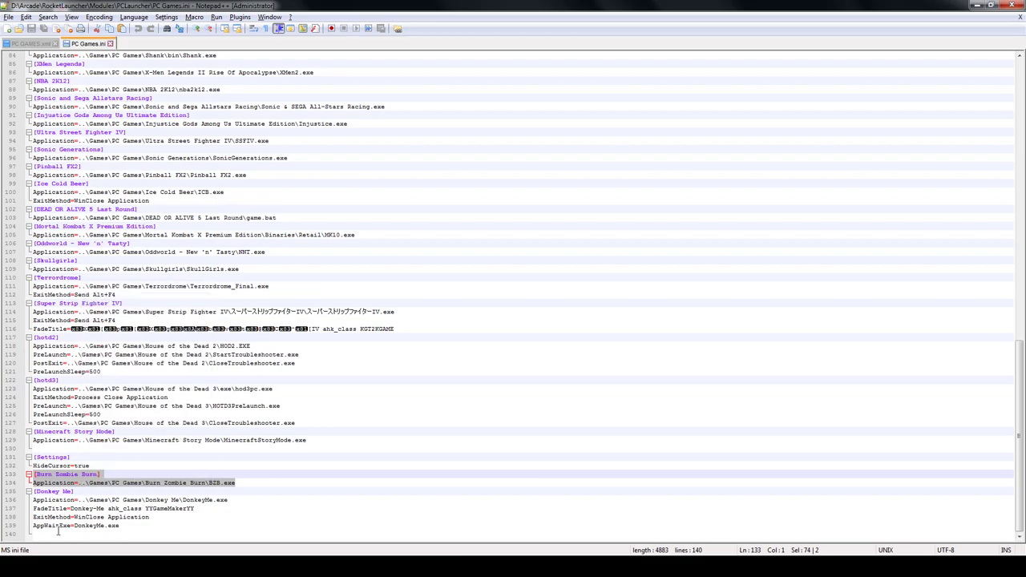
left_click(57, 531)
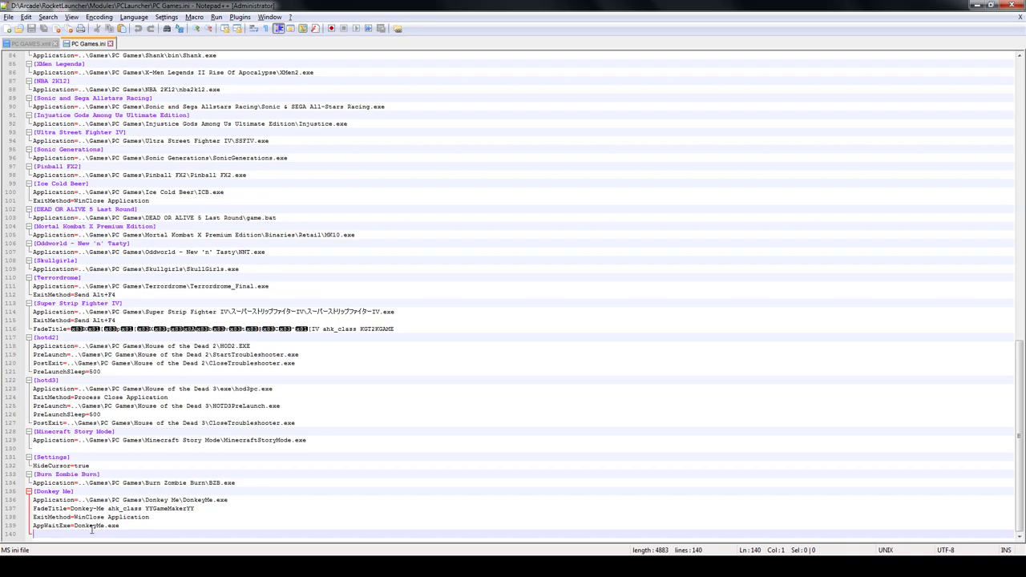
right_click(91, 531)
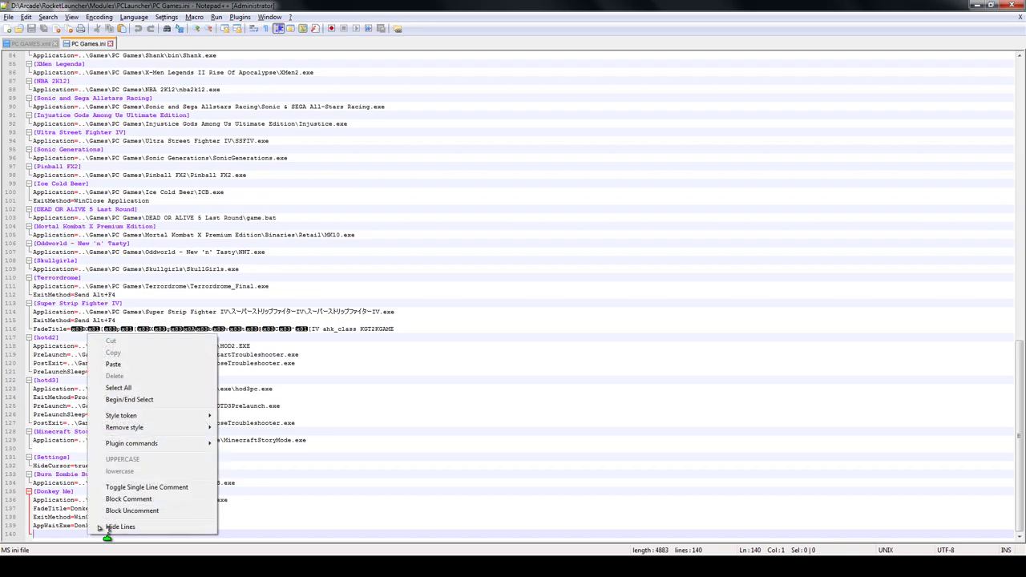
left_click(129, 365)
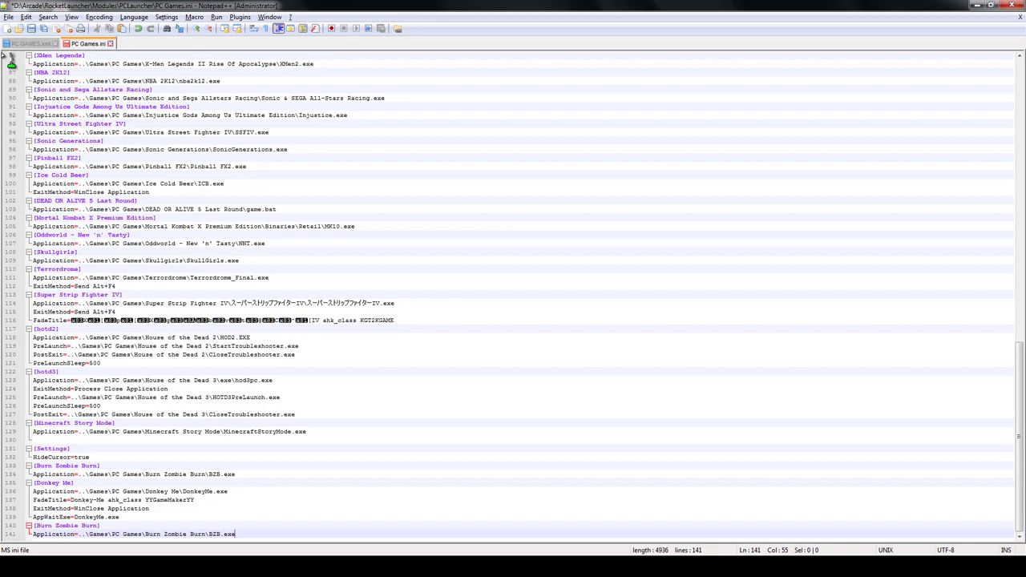
Copy the game name Street Fighter IV KORYU from its entry in PC GAMES.xml.
left_click(36, 44)
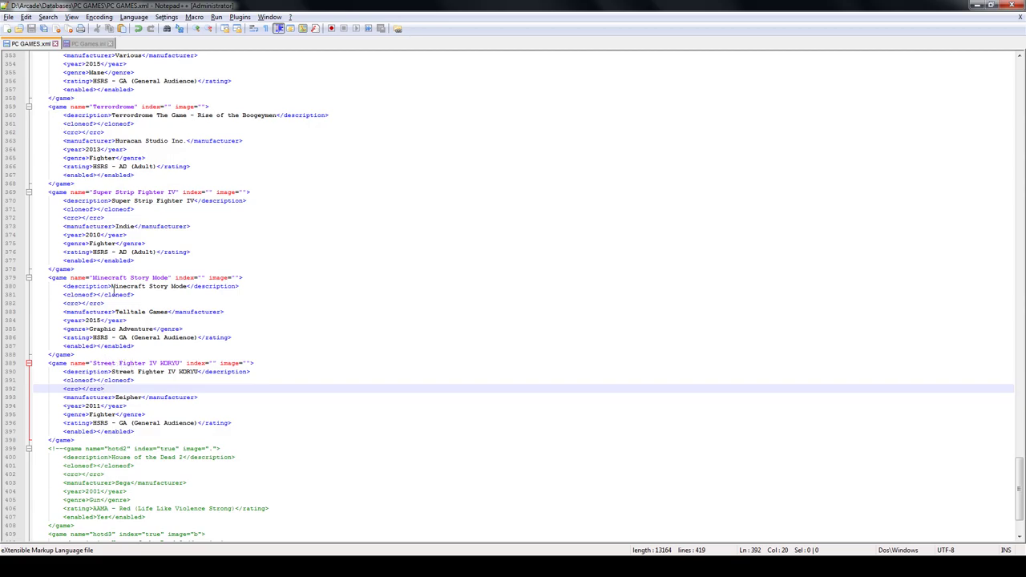
left_click(90, 44)
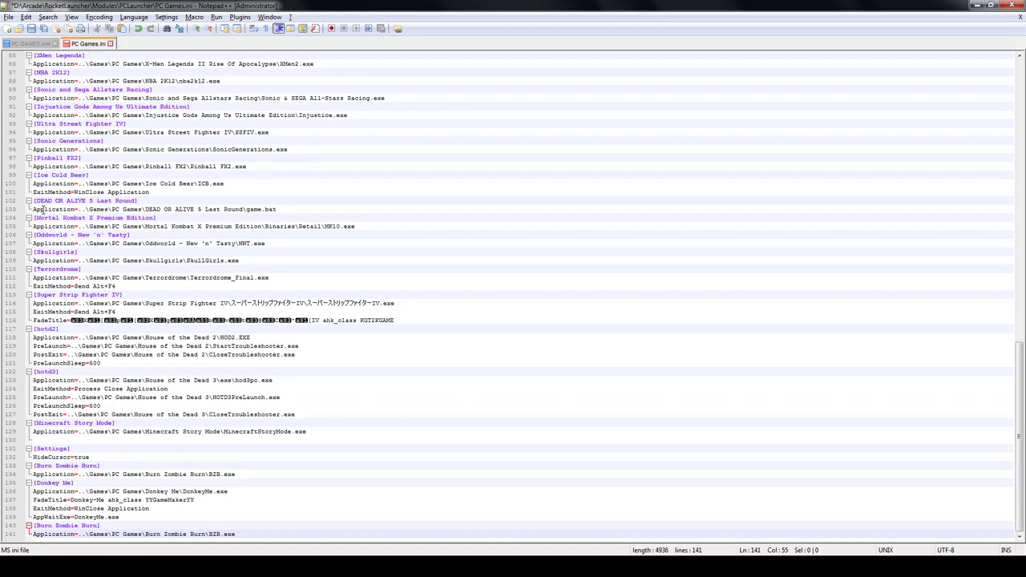
left_click(36, 45)
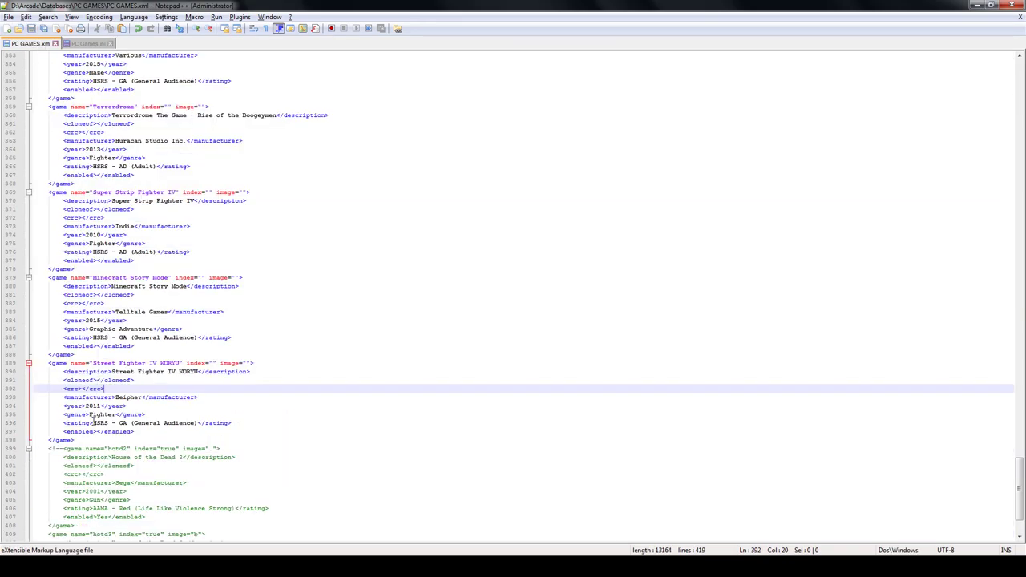
left_click_drag(93, 363, 177, 363)
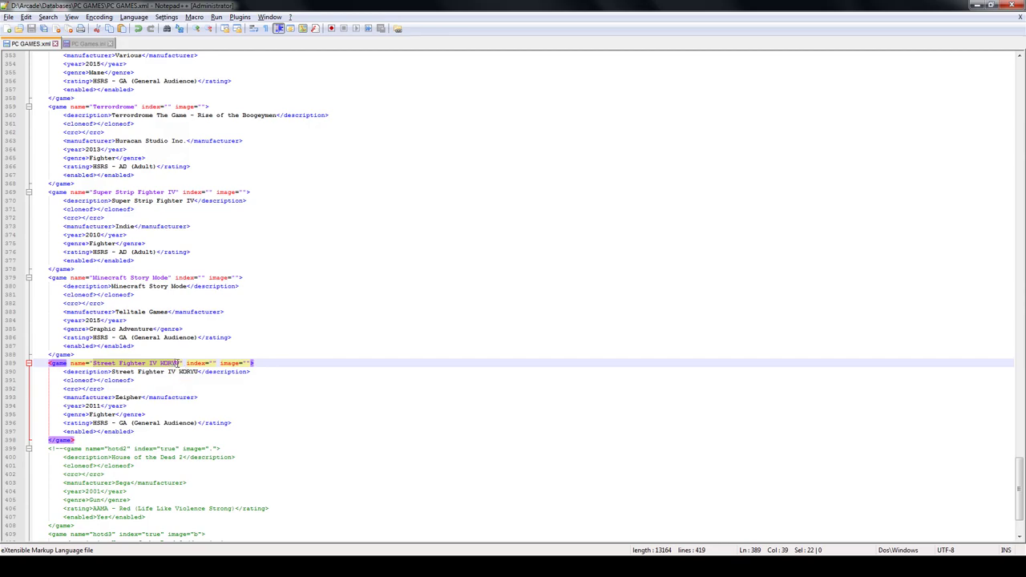
key("shift+Right")
Replace the section name of the pasted Burn Zombie Burn block in PC Games.ini with Street Fighter IV KORYU.
left_click(92, 44)
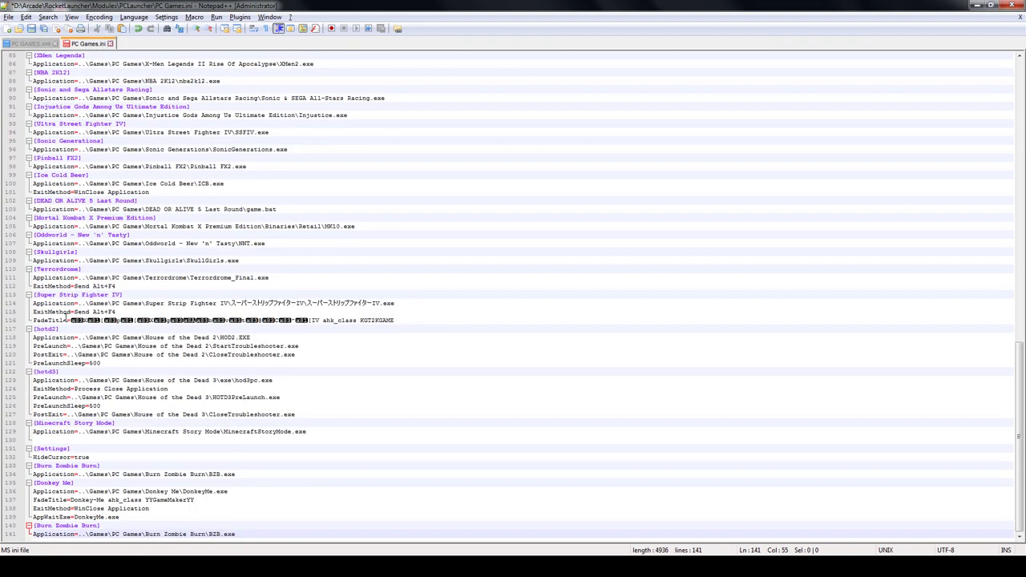
left_click(97, 526)
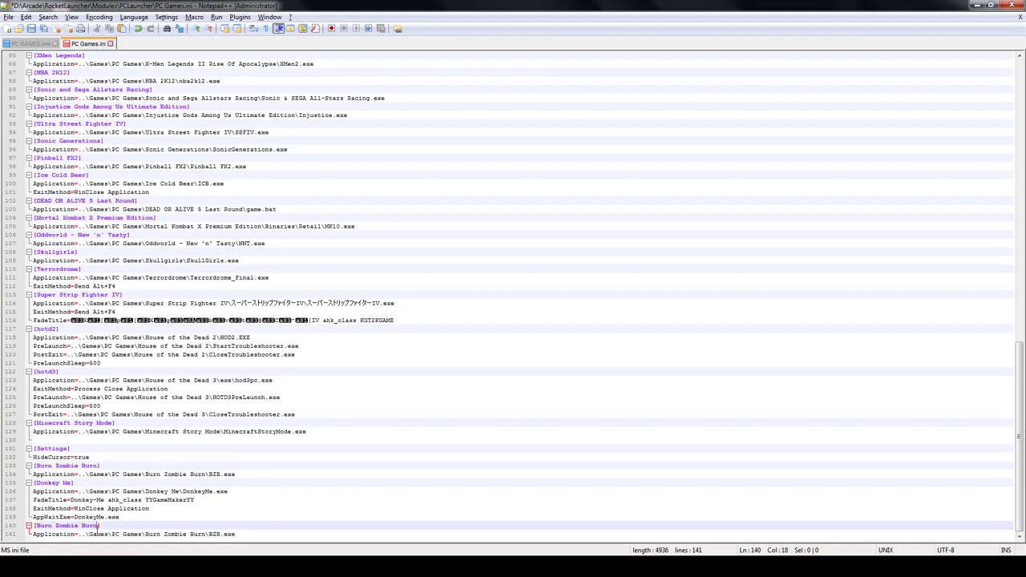
key("BackSpace")
key("BackSpace")
key("BackSpace")
key("BackSpace")
key("BackSpace")
key("BackSpace")
key("BackSpace")
key("BackSpace")
key("BackSpace")
key("BackSpace")
key("BackSpace")
key("BackSpace")
key("BackSpace")
key("BackSpace")
key("BackSpace")
key("BackSpace")
key("ctrl+v")
left_click(248, 534)
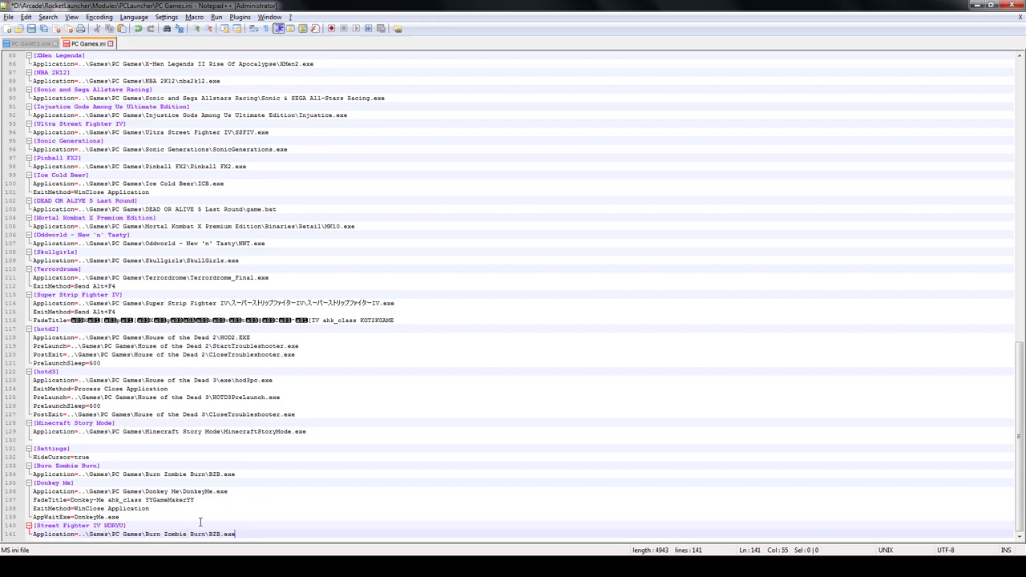
Switch to the Windows Explorer window showing the Databases folder and minimize the Videos library window.
key("alt+Tab")
key("alt+Tab")
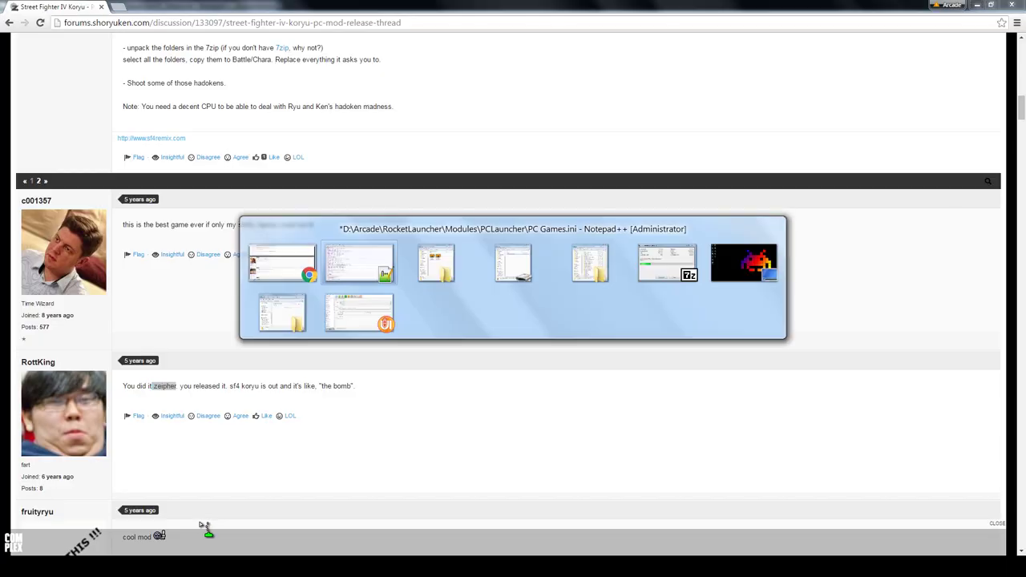
key("alt+Tab")
key("alt+Tab")
key("alt+Tab")
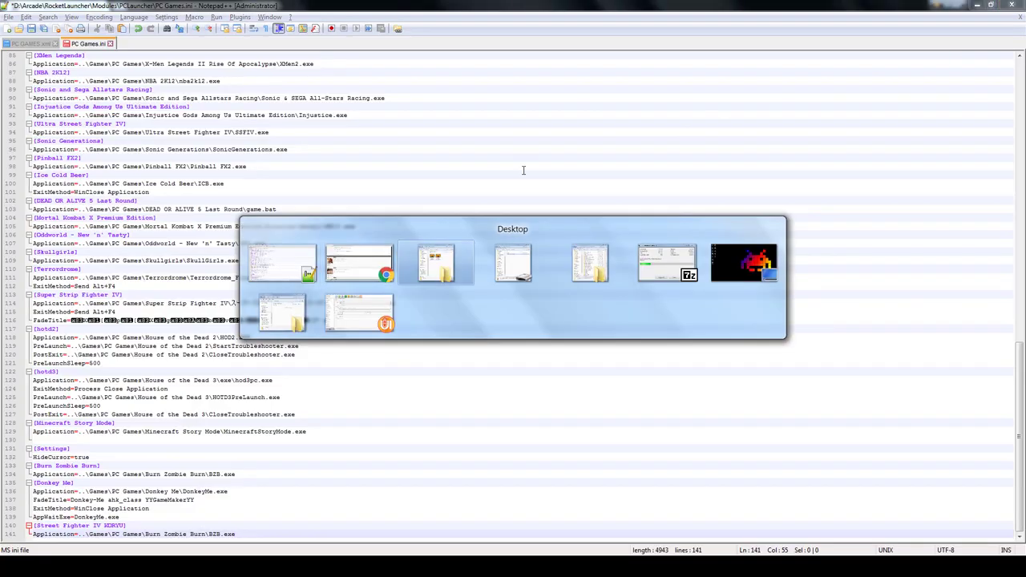
key("alt+Tab")
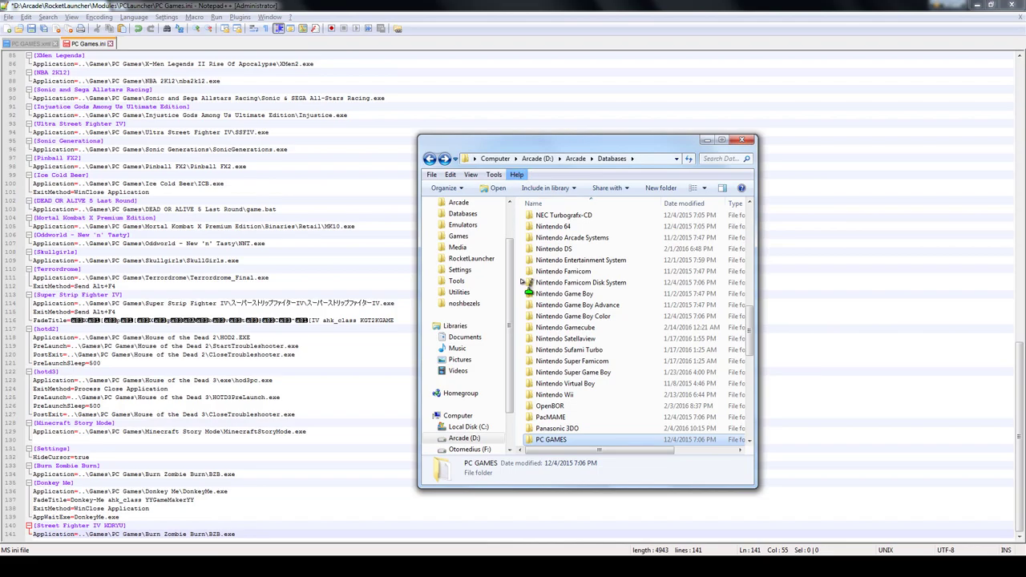
key("alt+Tab")
key("alt+Tab")
key("alt+Tab")
key("alt+Tab")
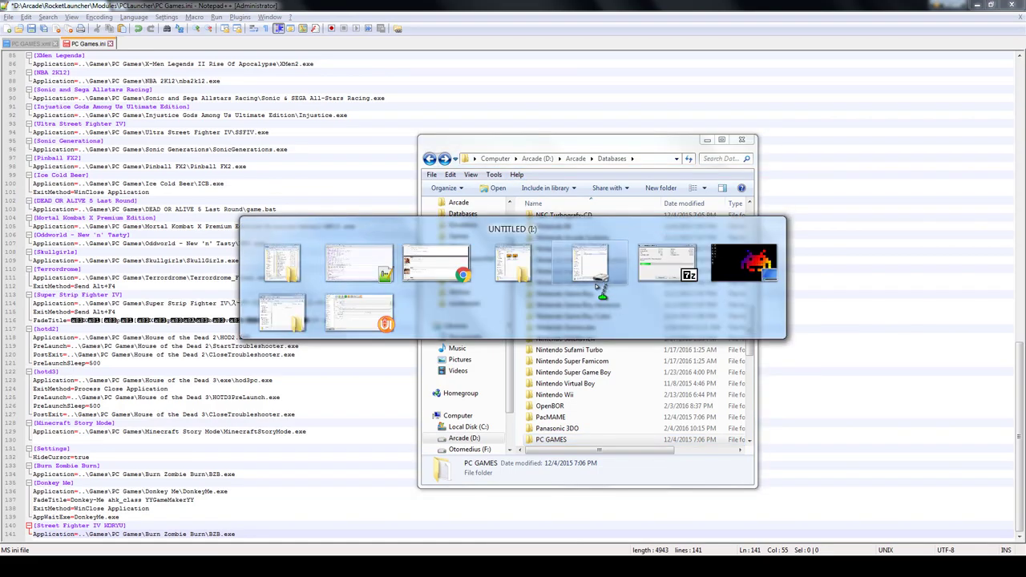
key("alt+shift+Tab")
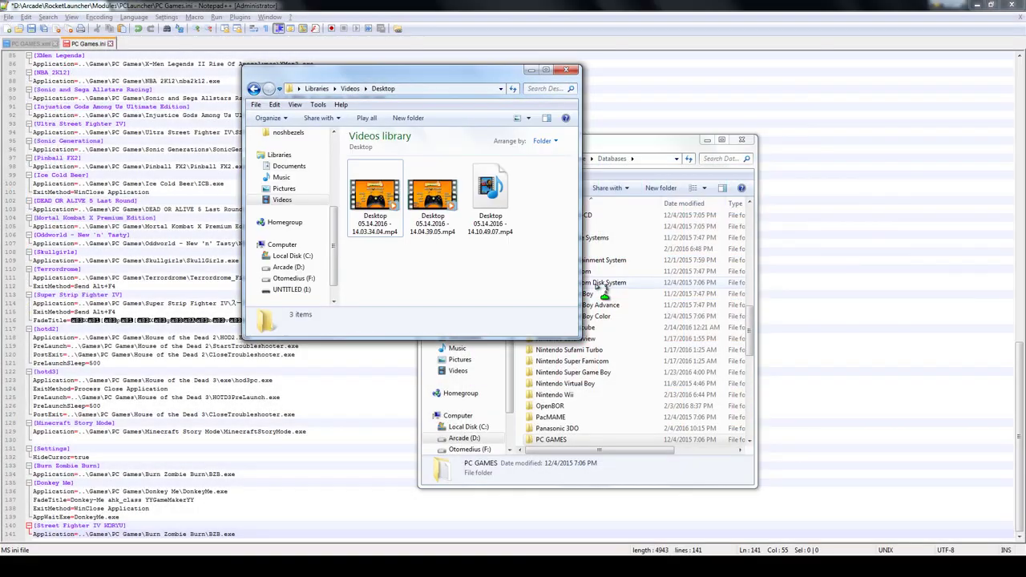
left_click(532, 69)
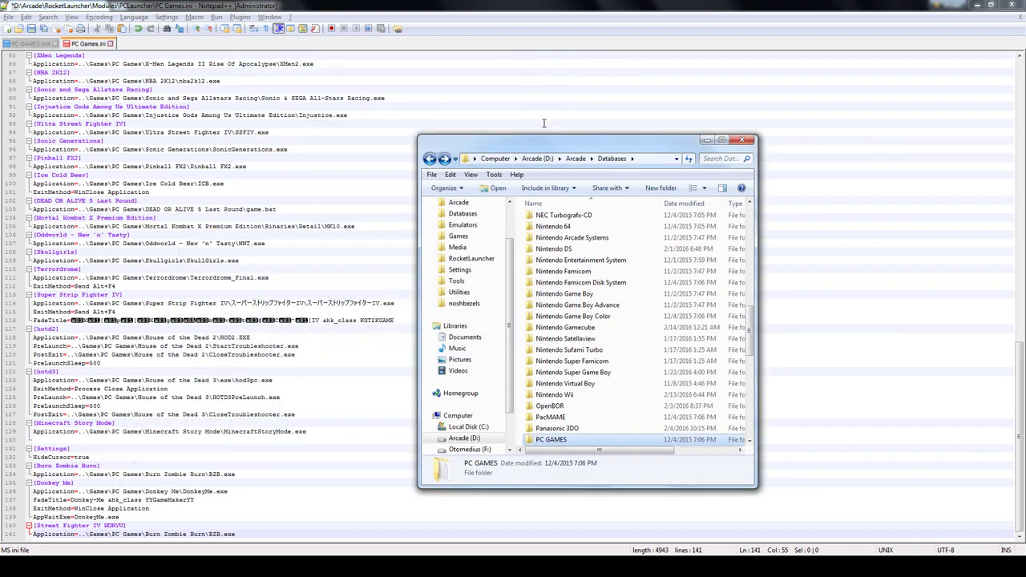
Open the Street Fighter IV KORYU folder in D:\Arcade\Games\PC Games.
left_click_drag(561, 141, 619, 133)
left_click(516, 227)
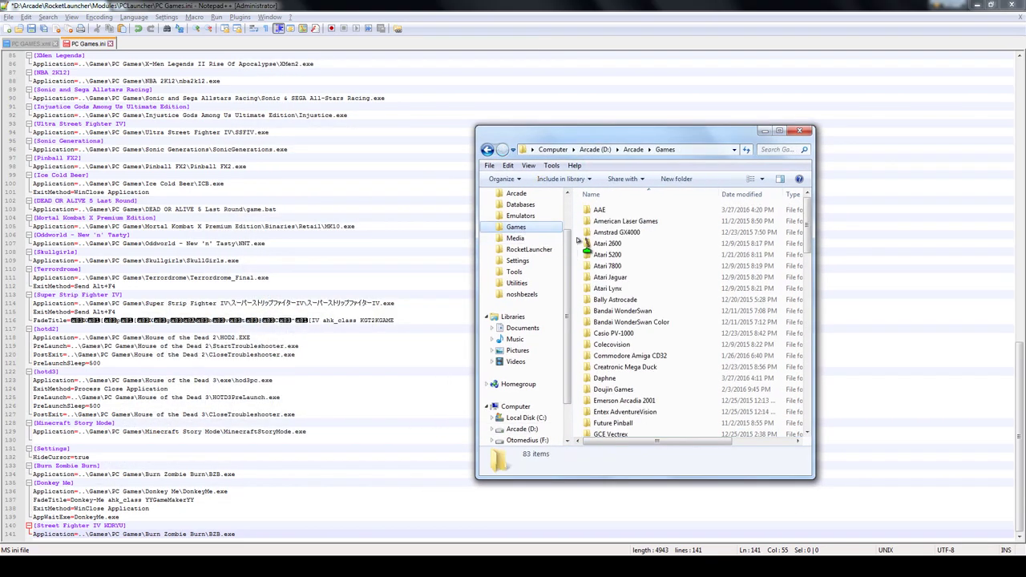
key("p")
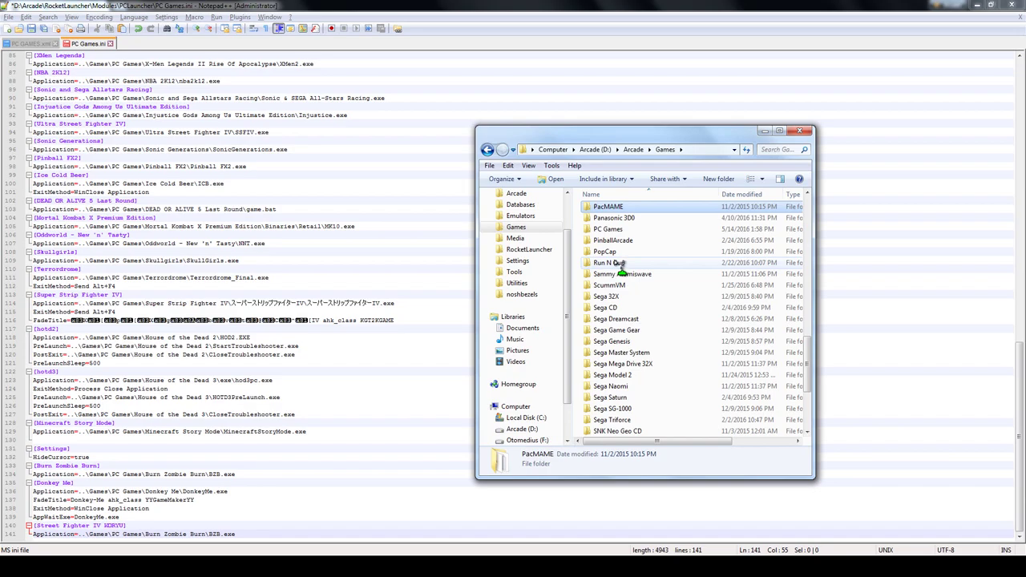
double_click(613, 230)
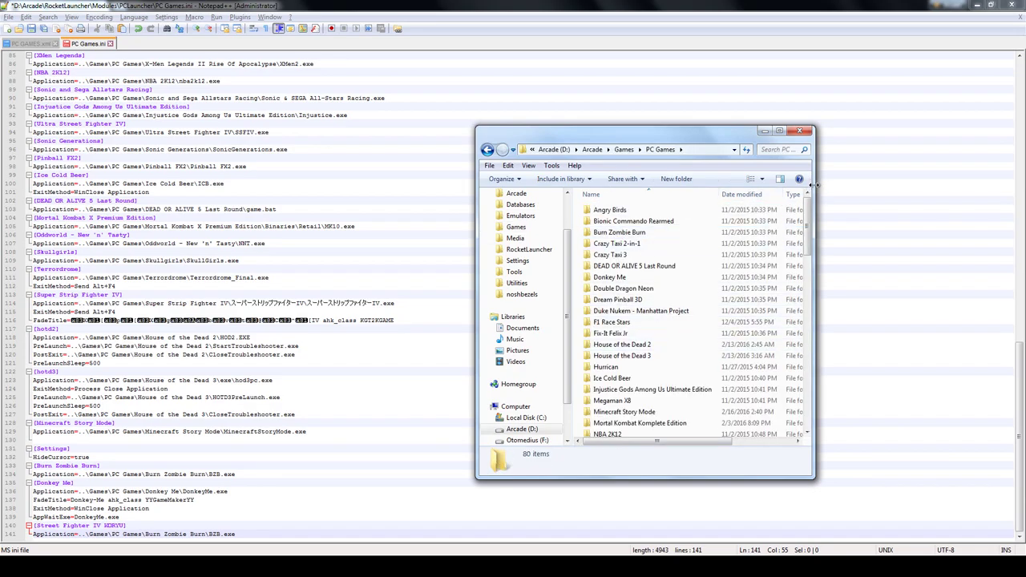
left_click_drag(815, 237, 814, 317)
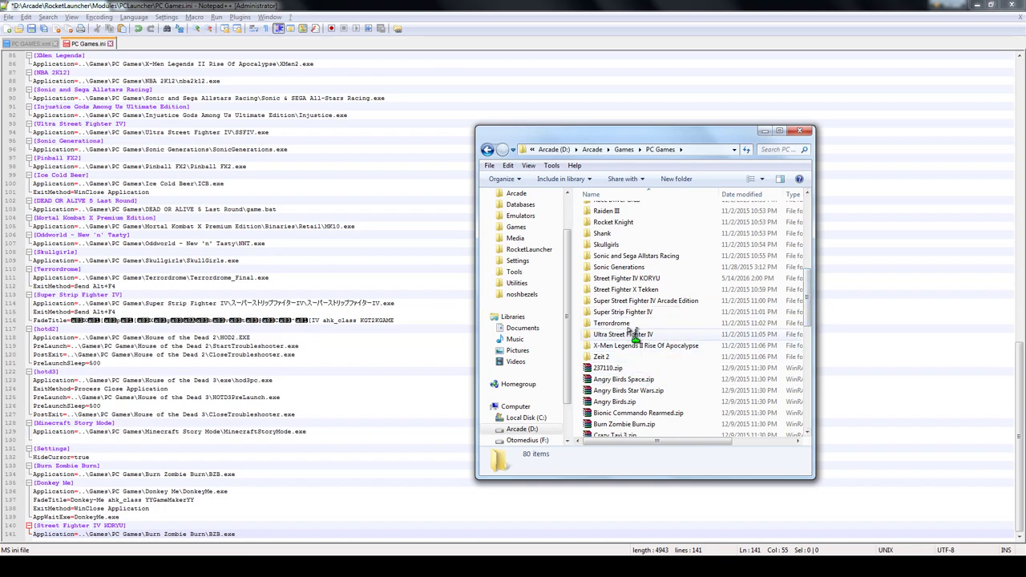
left_click(641, 280)
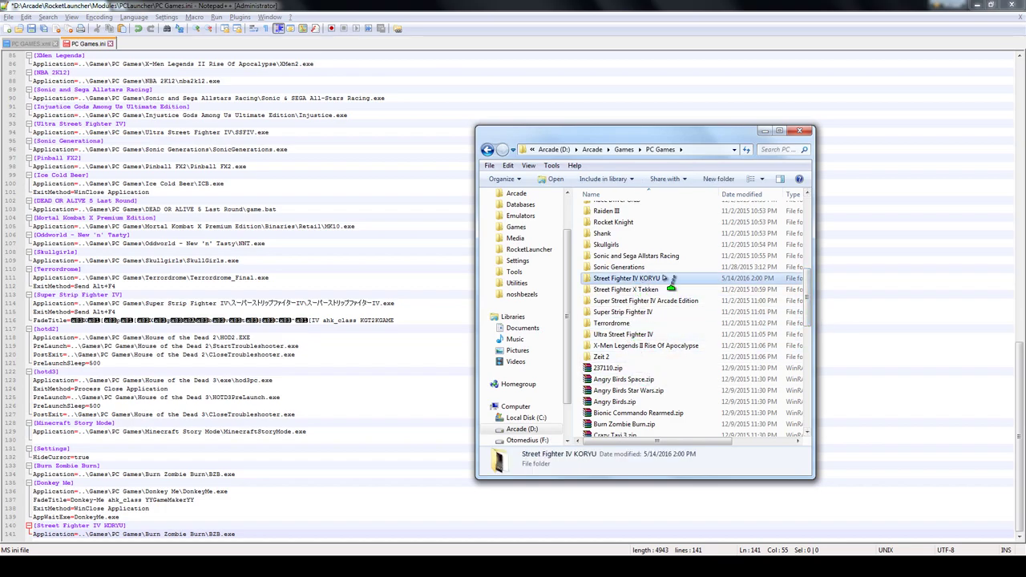
double_click(619, 280)
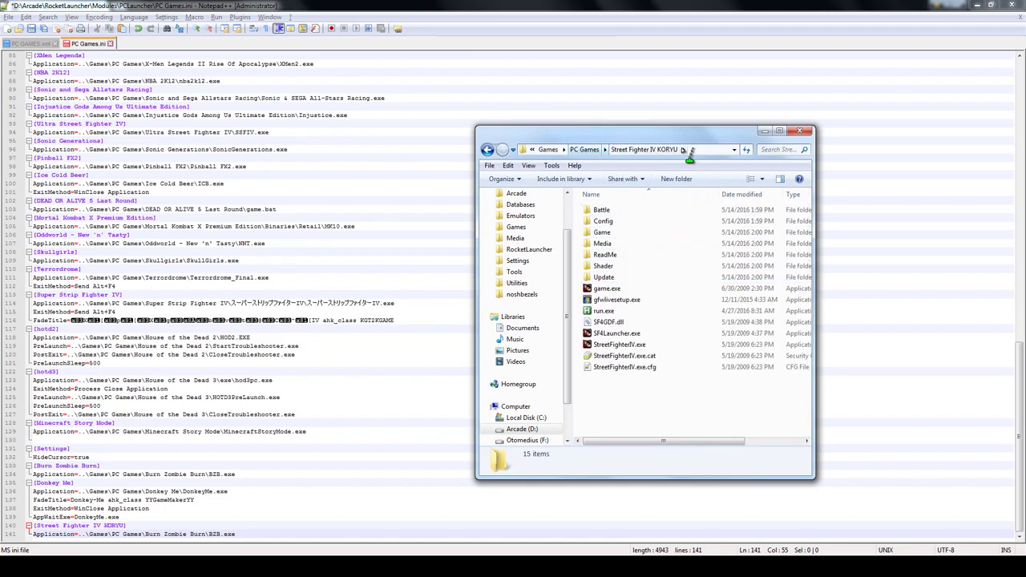
Copy the full path of the open Street Fighter IV KORYU game folder.
left_click(709, 152)
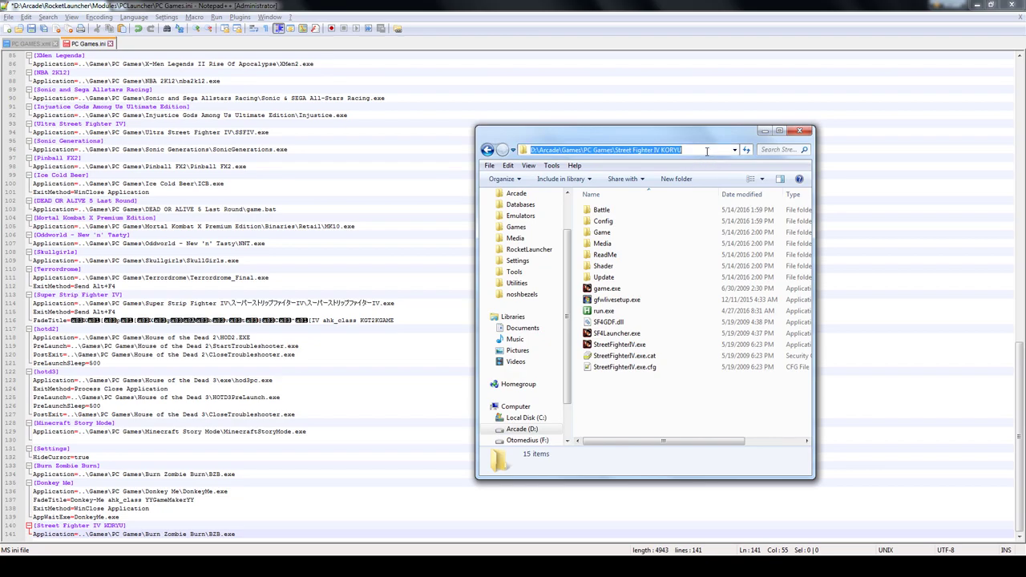
right_click(641, 152)
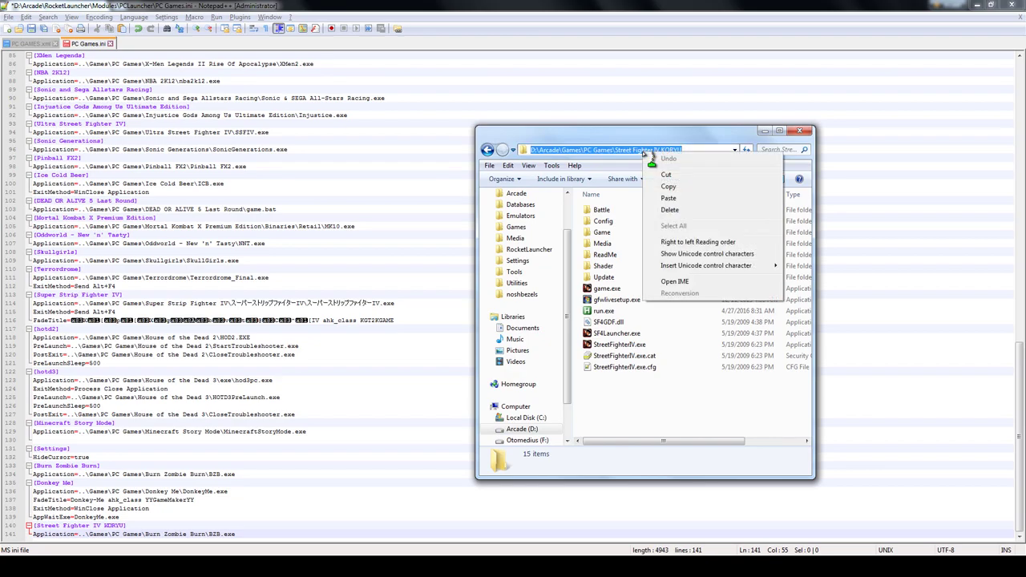
left_click(691, 184)
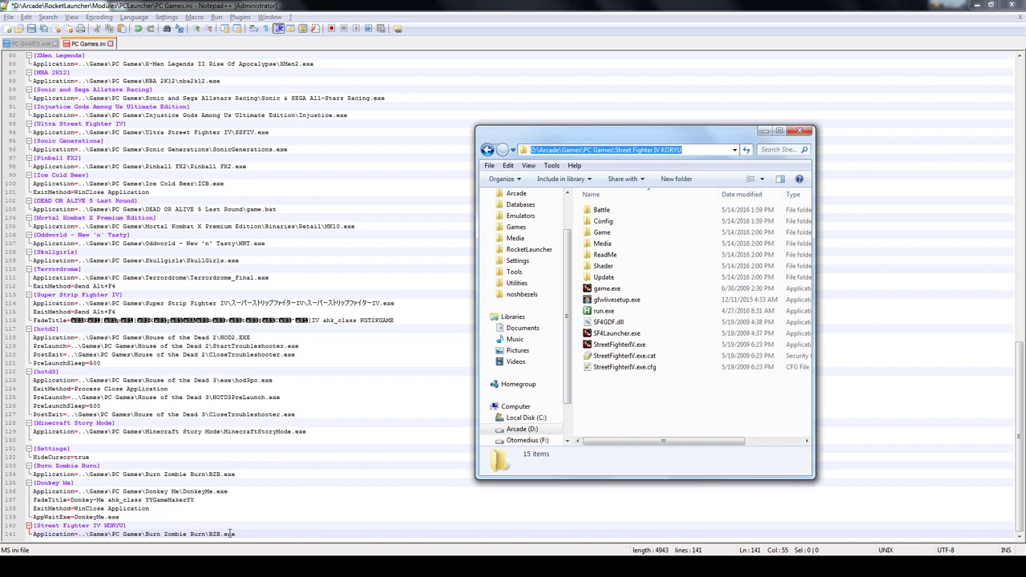
Replace the Burn Zombie Burn path in the Street Fighter IV KORYU section's Application line with the copied folder path, keeping the leading dots.
left_click(250, 534)
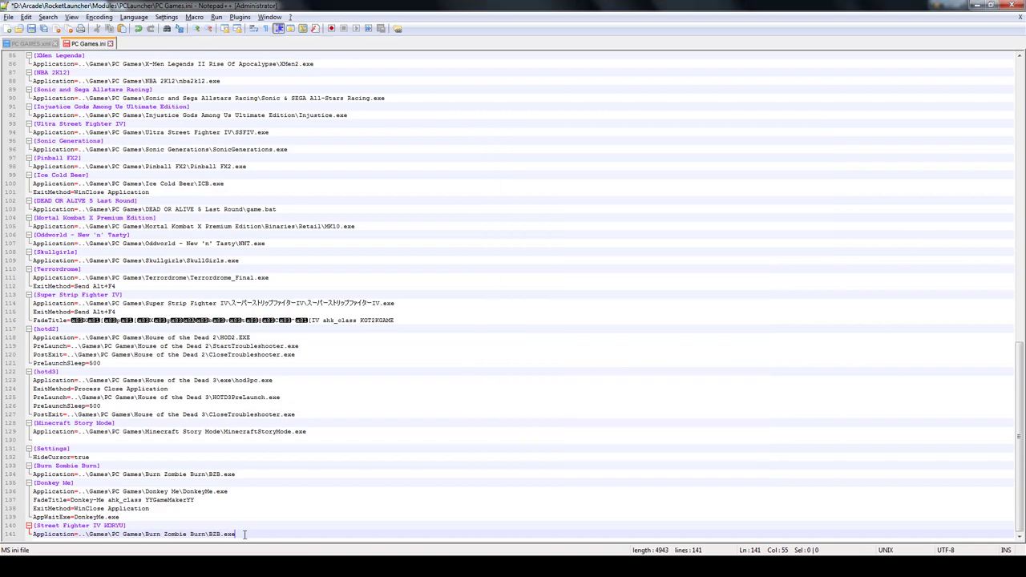
key("BackSpace")
key("BackSpace")
key("BackSpace")
key("BackSpace")
key("BackSpace")
key("BackSpace")
key("BackSpace")
key("BackSpace")
key("BackSpace")
key("BackSpace")
key("BackSpace")
key("BackSpace")
key("BackSpace")
key("BackSpace")
key("BackSpace")
key("BackSpace")
key("BackSpace")
key("BackSpace")
key("BackSpace")
key("BackSpace")
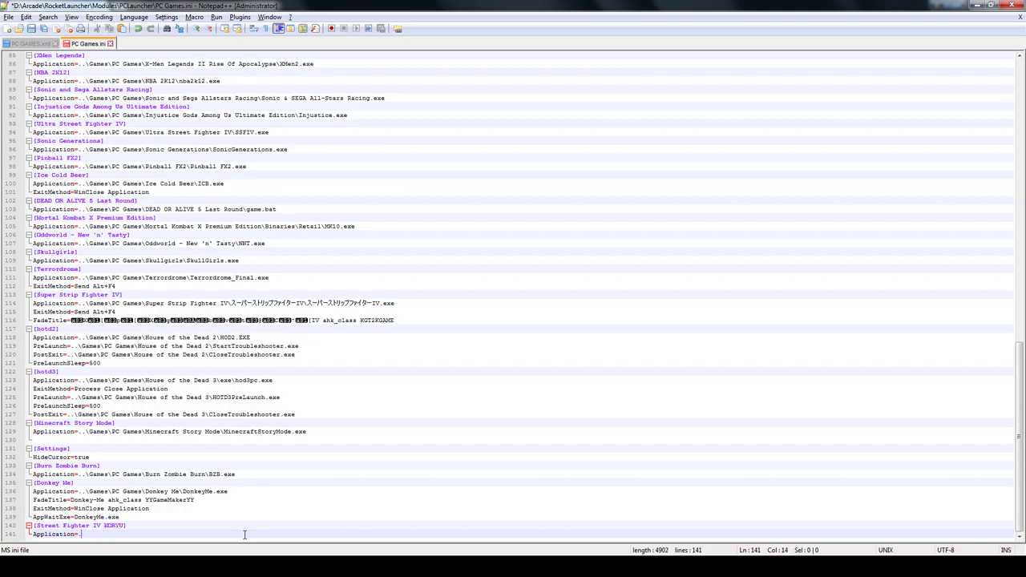
key("ctrl+v")
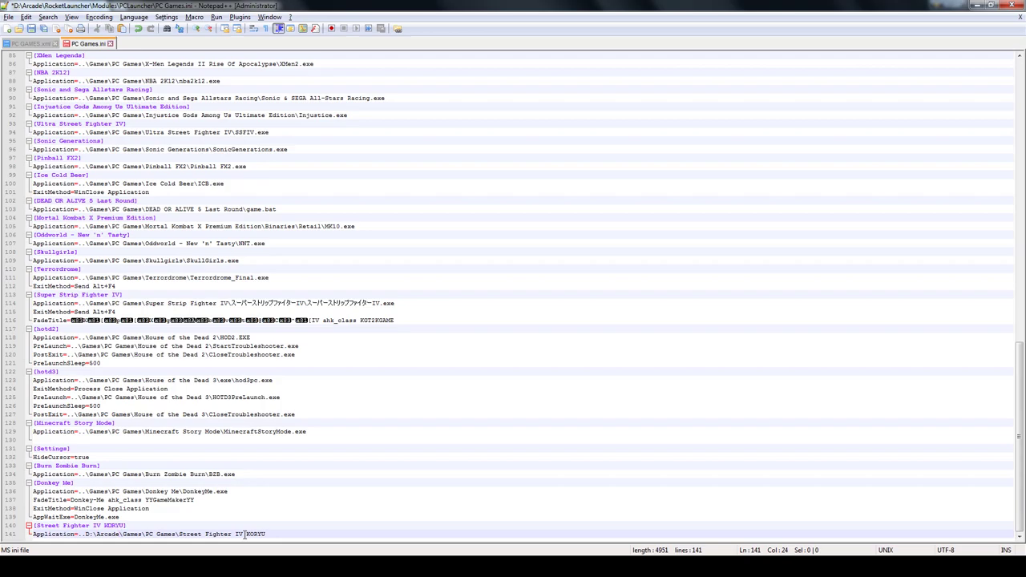
Remove D:\Arcade from the pasted path so the Application line uses the relative path ..\Games\PC Games\Street Fighter IV KORYU.
key("BackSpace")
key("BackSpace")
key("BackSpace")
key("BackSpace")
key("BackSpace")
key("BackSpace")
key("BackSpace")
key("BackSpace")
key("BackSpace")
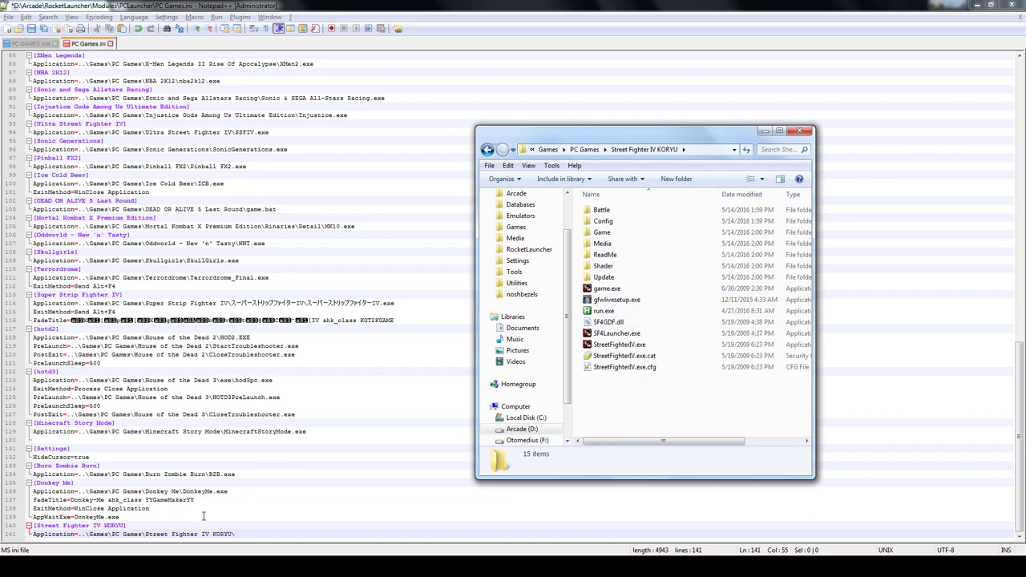
Complete the Street Fighter IV KORYU Application path with run.exe and save PC Games.ini.
left_click(249, 537)
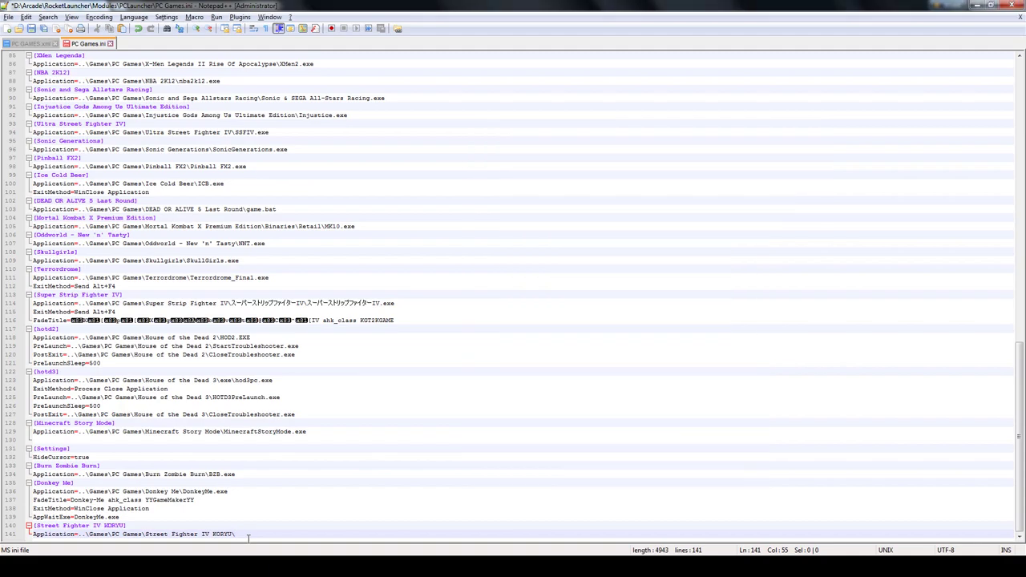
type("exe")
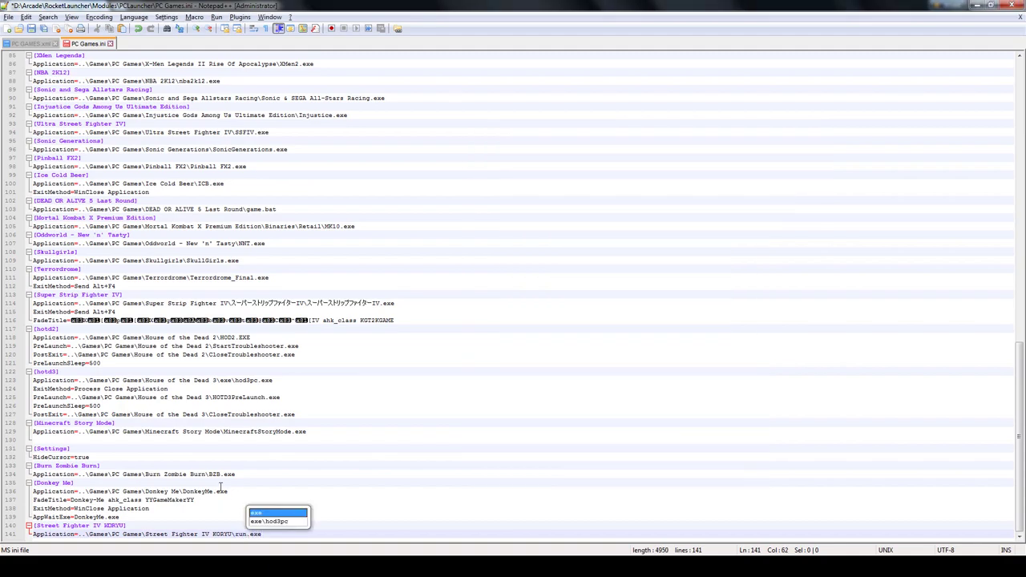
left_click(217, 482)
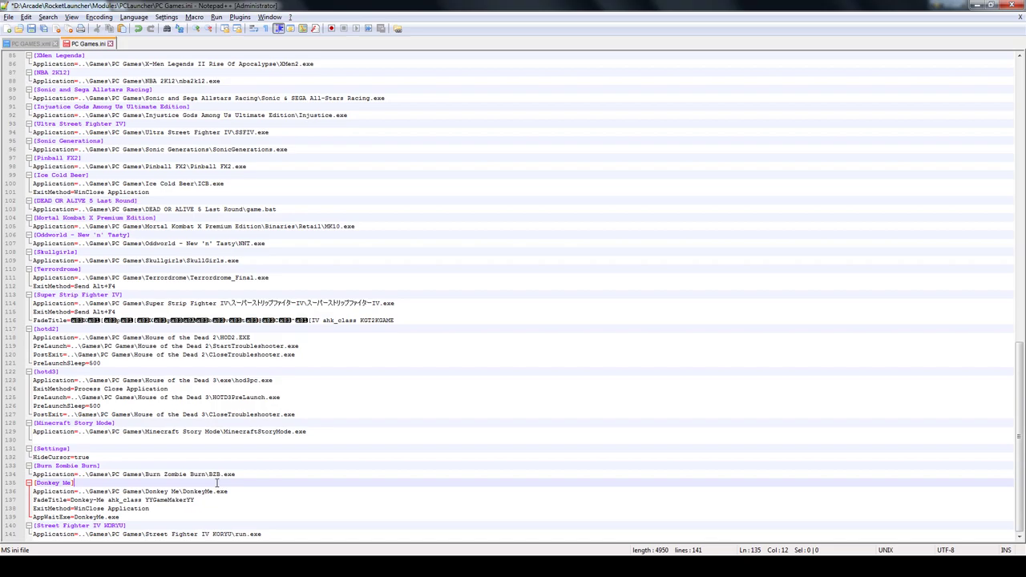
key("ctrl+s")
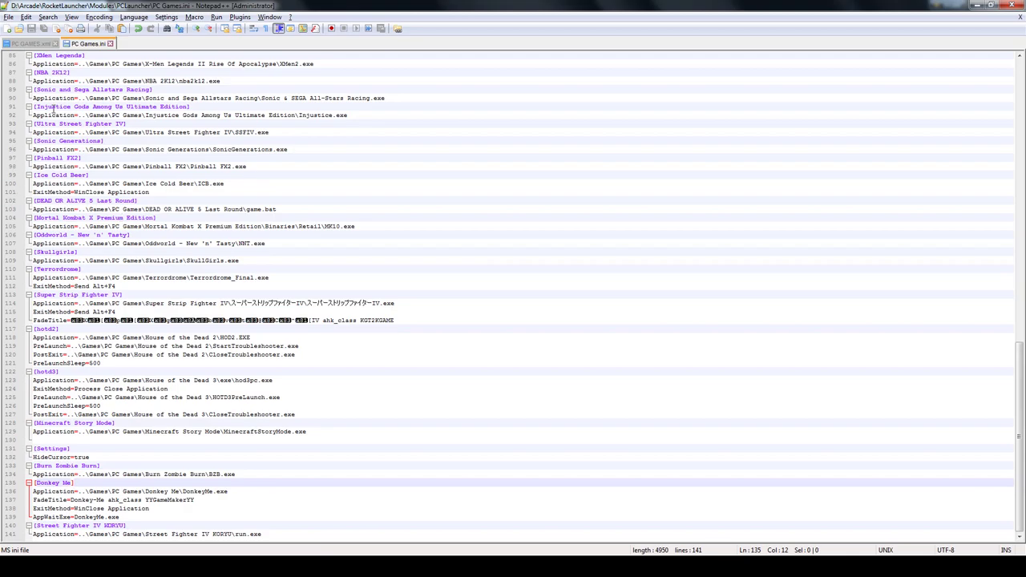
Glance at the PC GAMES.xml database, return to PC Games.ini, and switch to the RocketLauncherUI window.
left_click(28, 43)
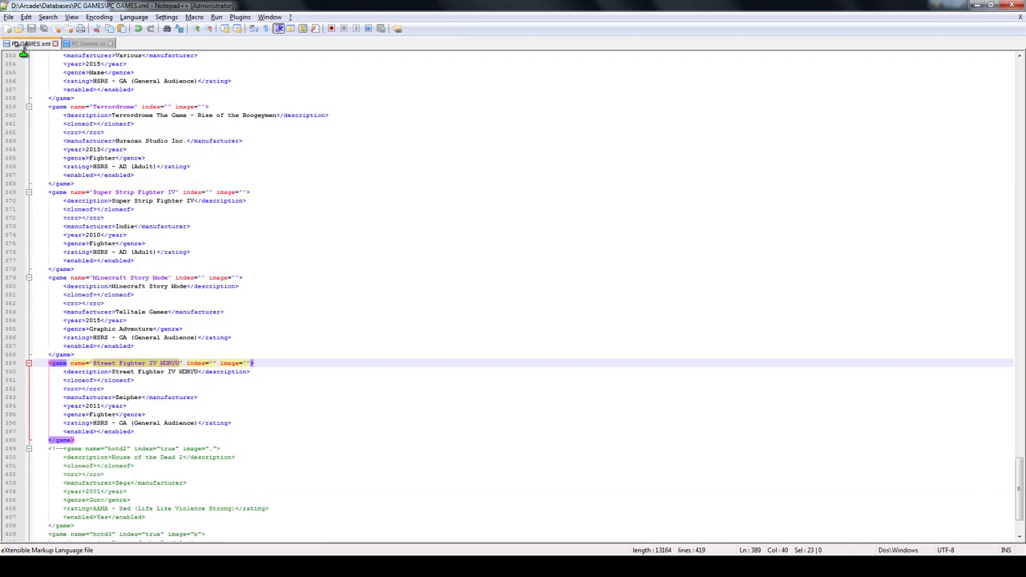
left_click(90, 45)
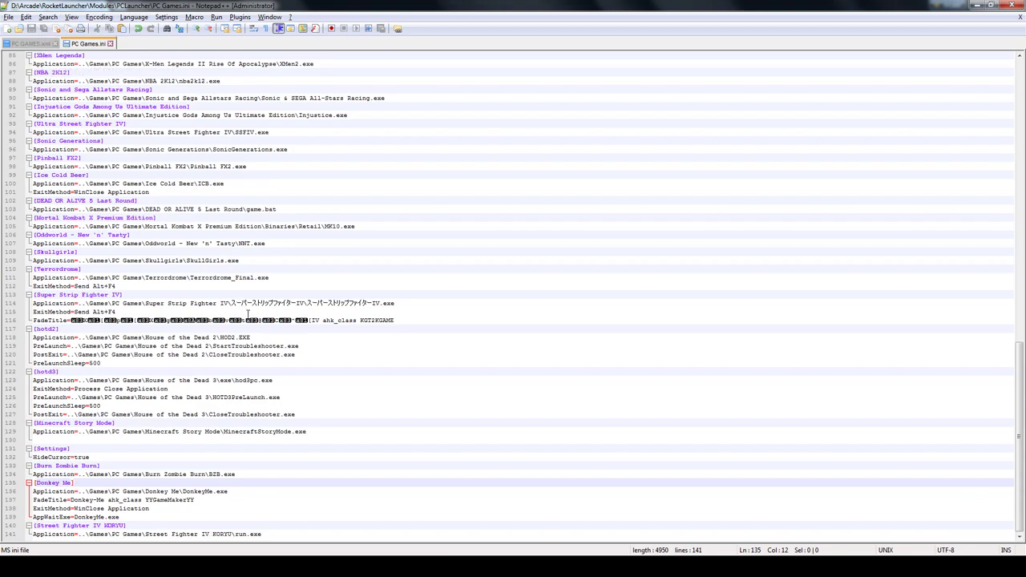
key("alt+Tab")
key("alt+Tab")
key("alt+Tab")
key("alt+Tab")
key("alt+Tab")
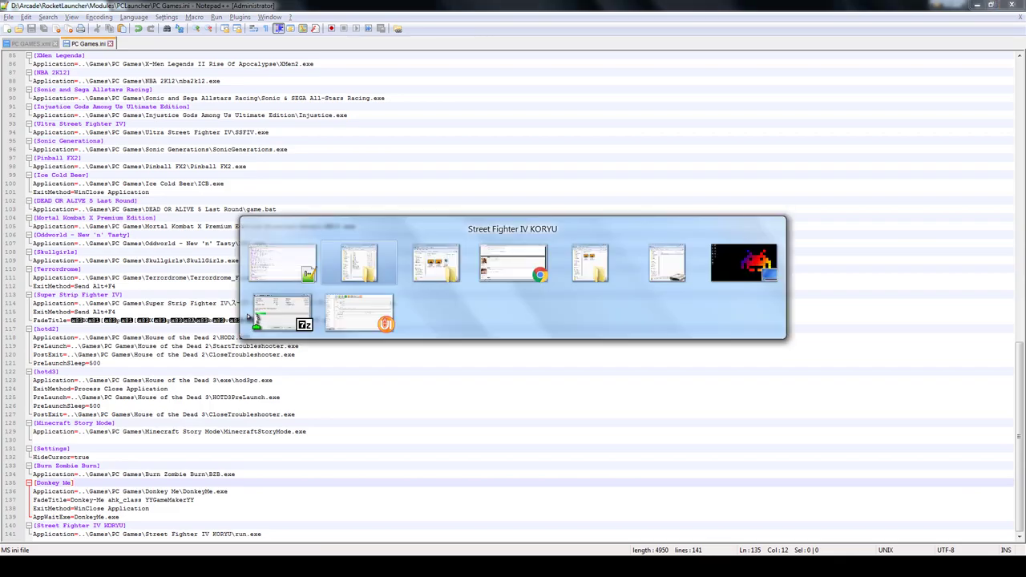
key("alt+Tab")
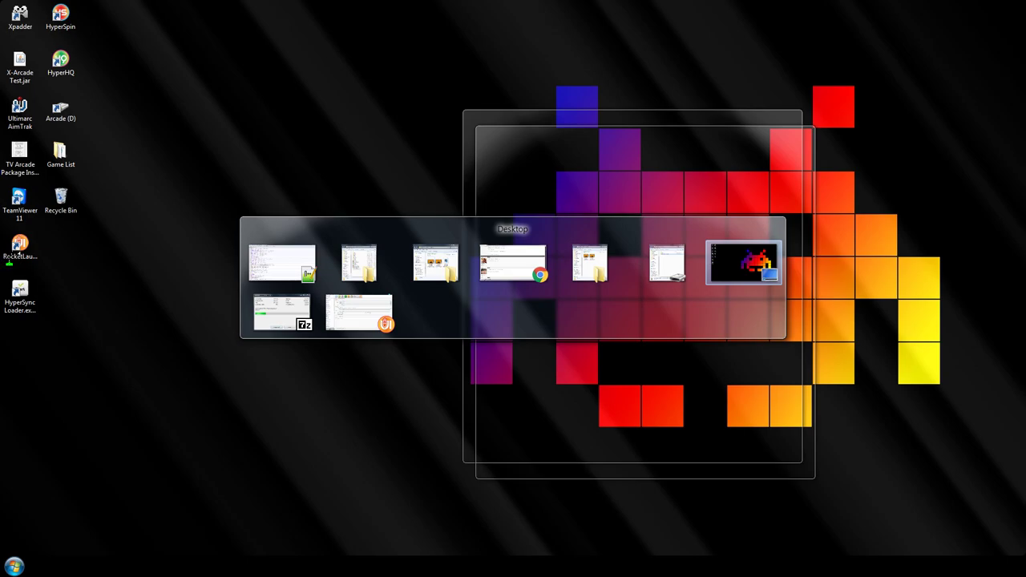
key("alt+Tab")
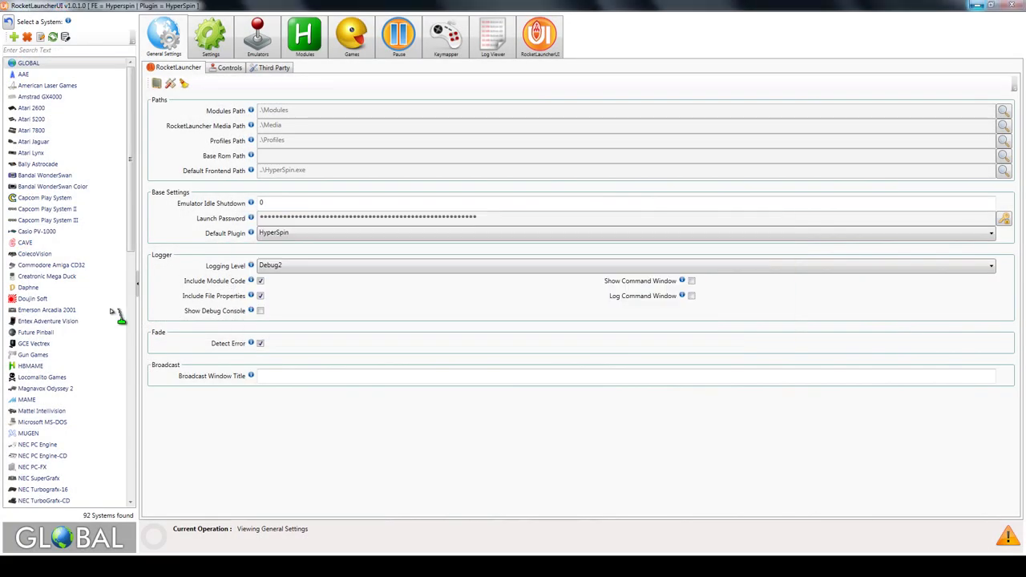
Filter the systems list by "pc", select PC Games, and audit its game list.
mouse_move(58, 31)
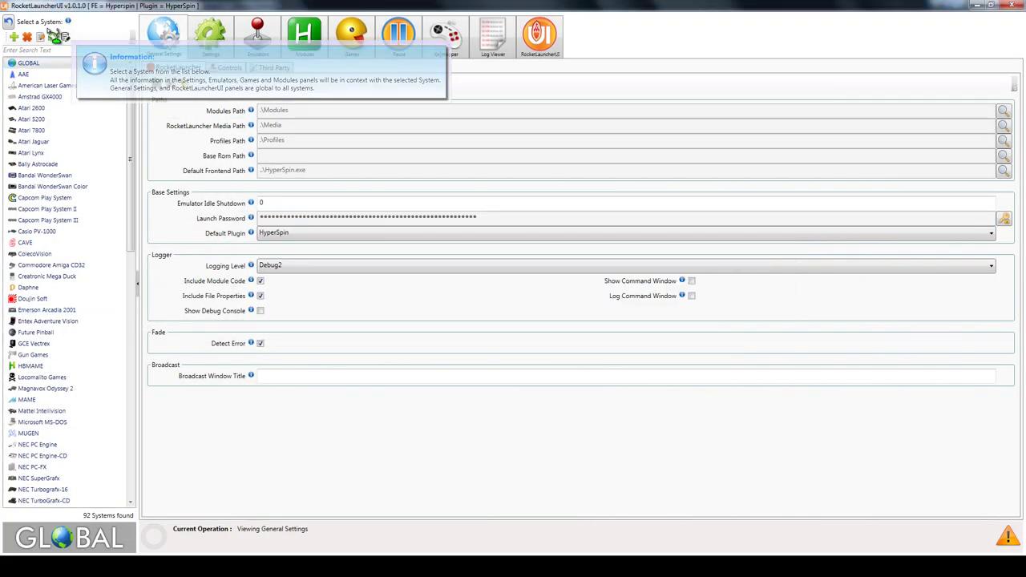
left_click(16, 50)
type("pc")
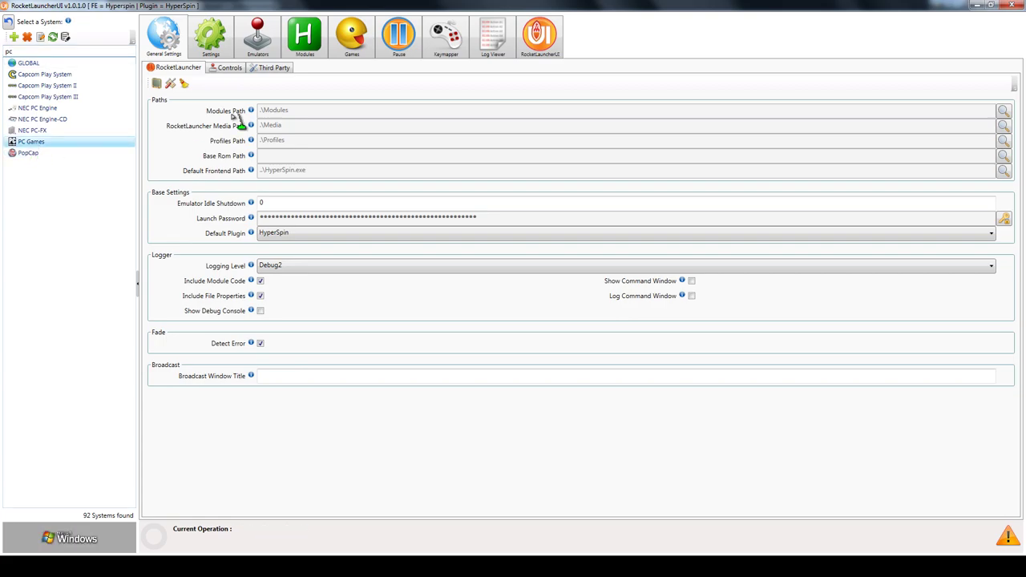
left_click(368, 50)
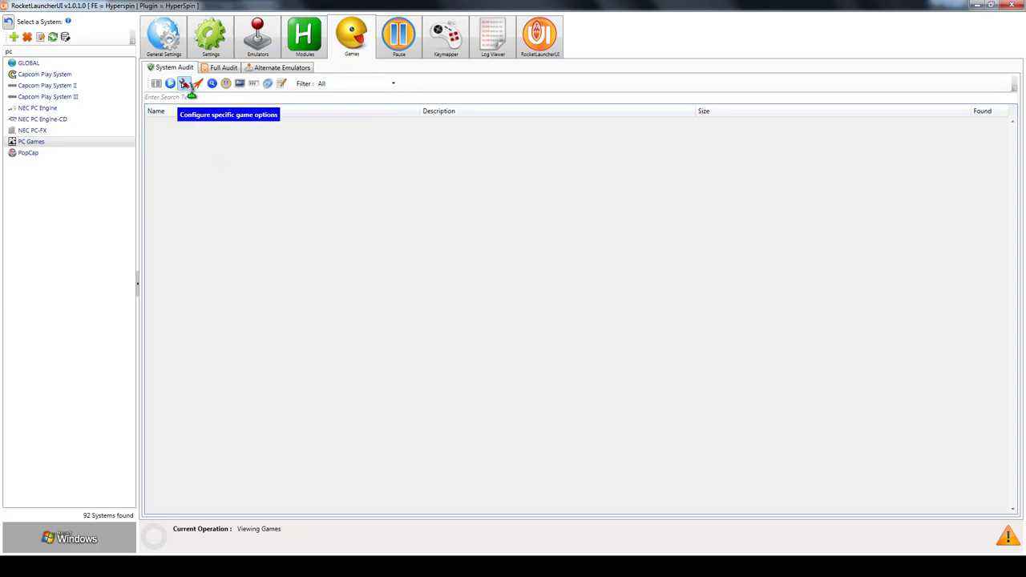
left_click(176, 86)
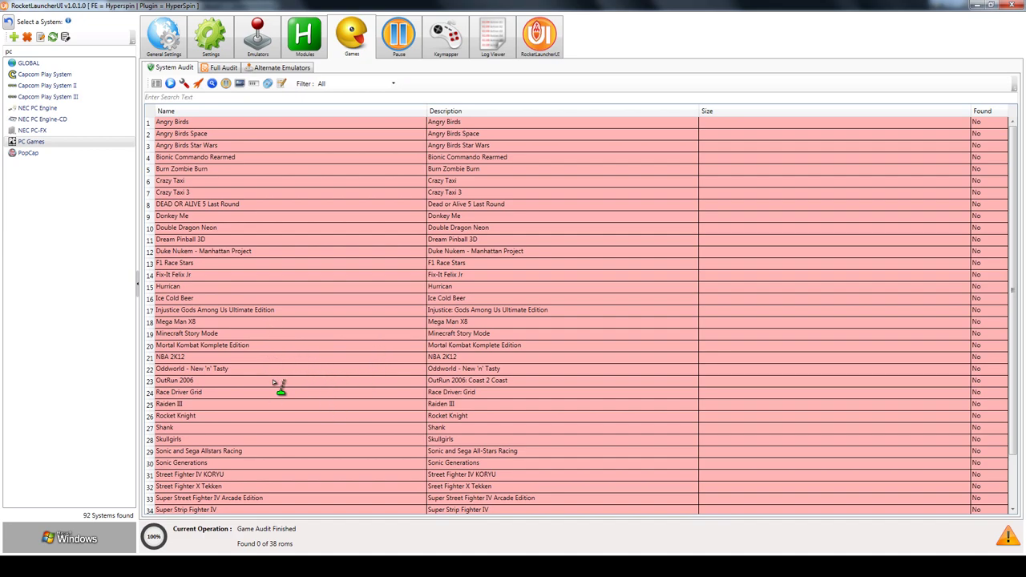
Test-launch Street Fighter IV KORYU from the audited game list and exit the game.
scroll(282, 374, "down", 2)
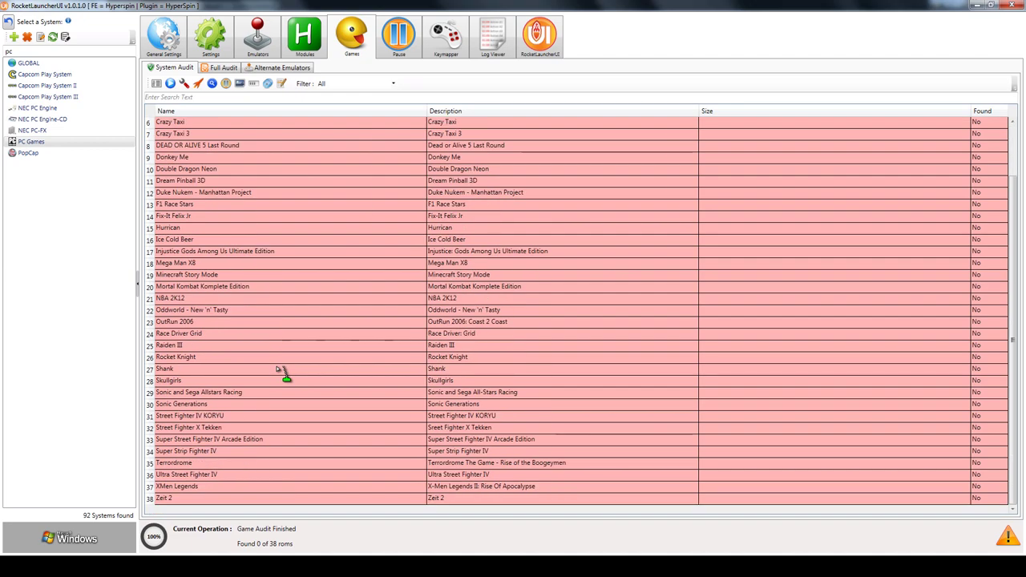
left_click(181, 416)
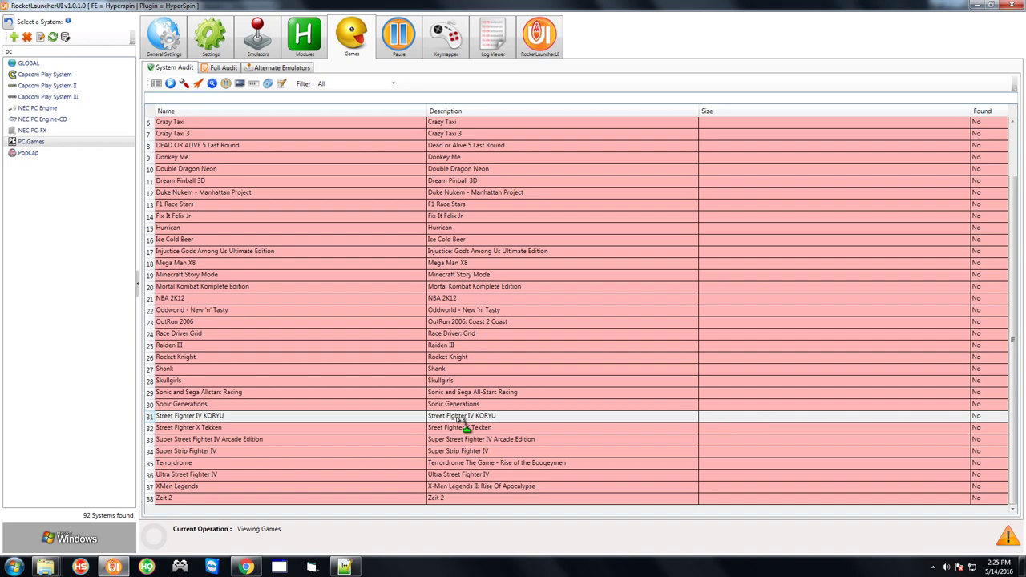
left_click(226, 418)
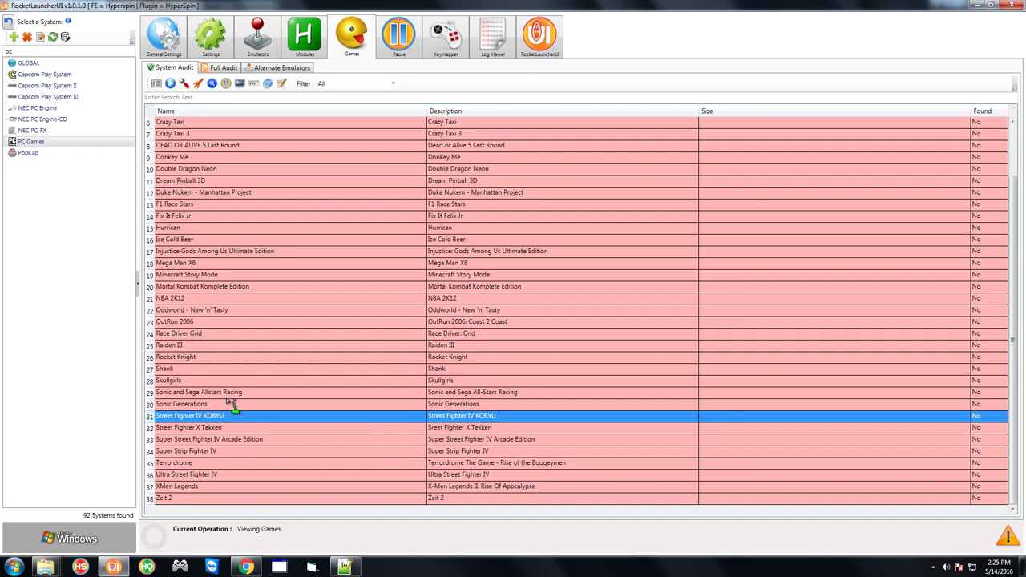
left_click(201, 85)
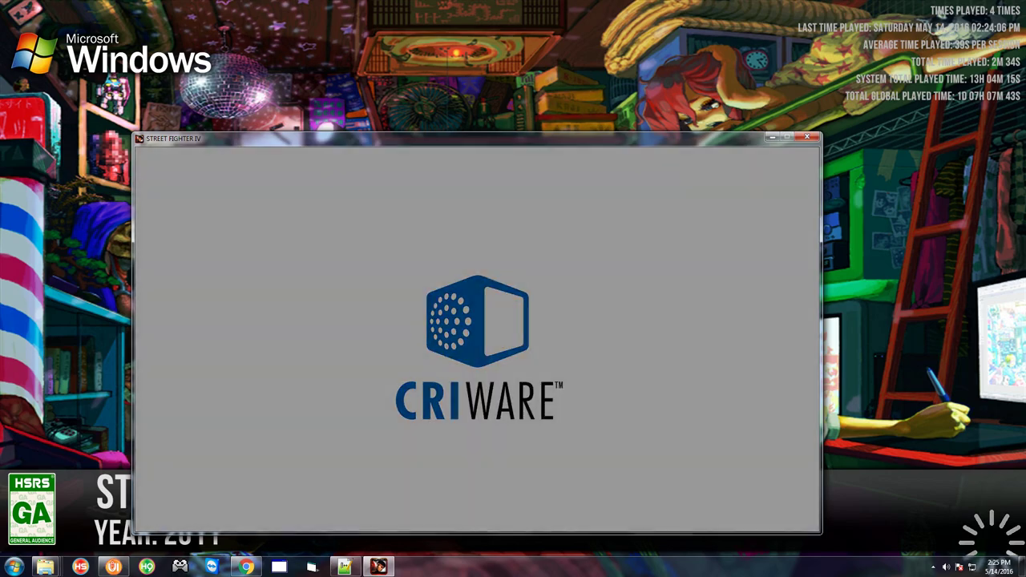
key("Down")
key("Down")
key("Return")
key("Up")
key("Return")
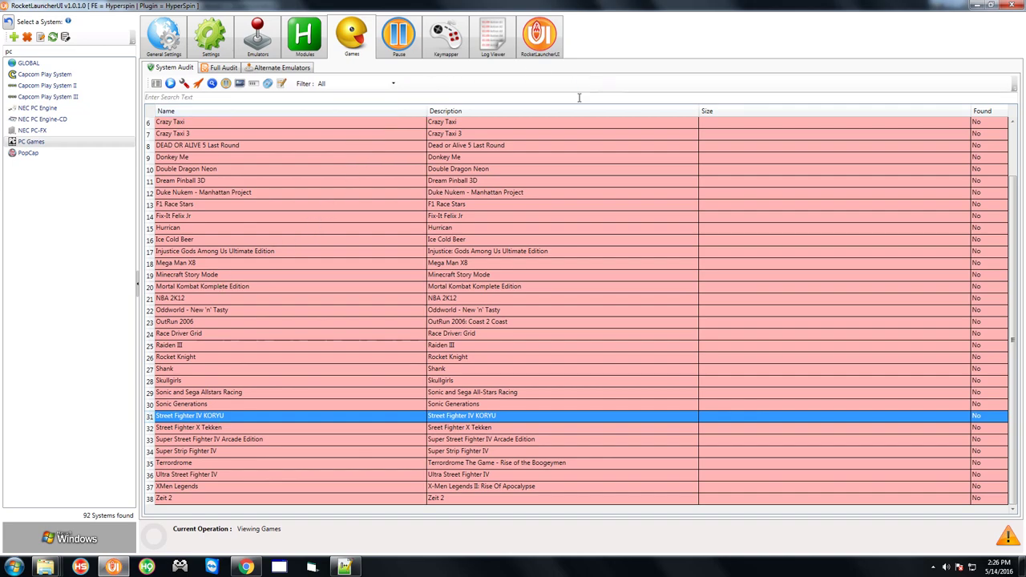
Open the PC Games system settings for the PCLauncher.ahk module and select Street Fighter IV KORYU in its Rom Settings.
left_click(317, 45)
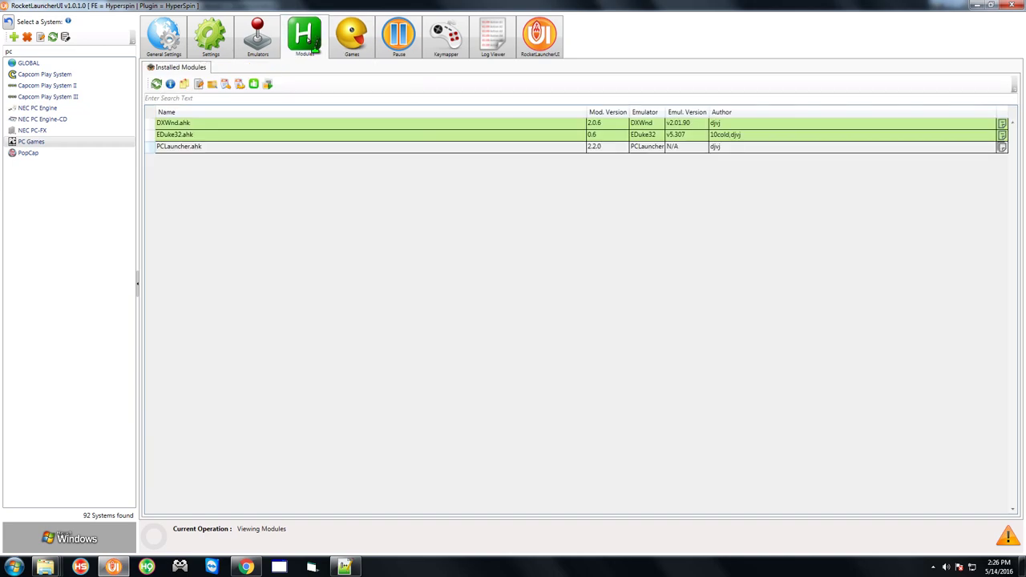
left_click(181, 149)
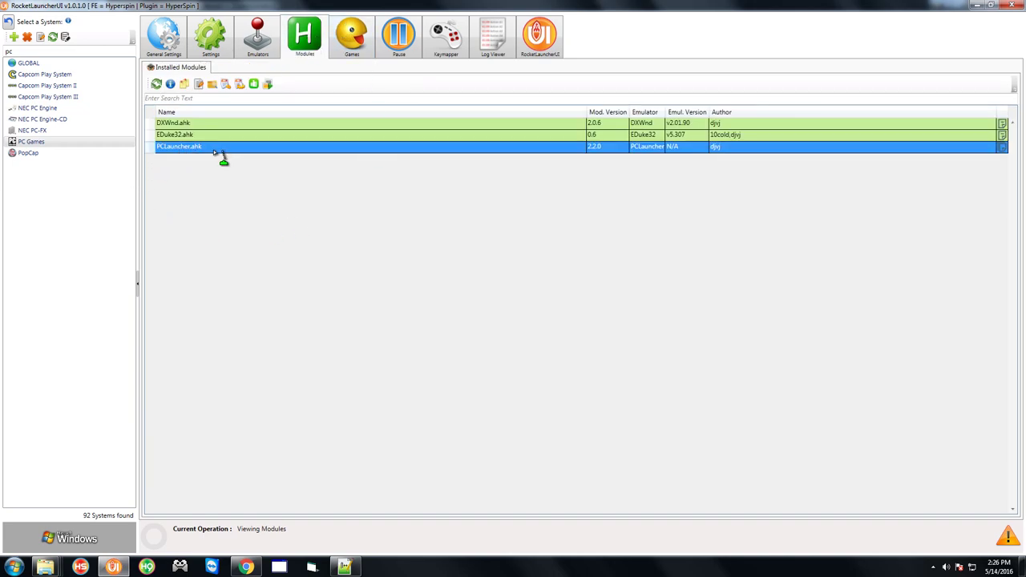
left_click(242, 86)
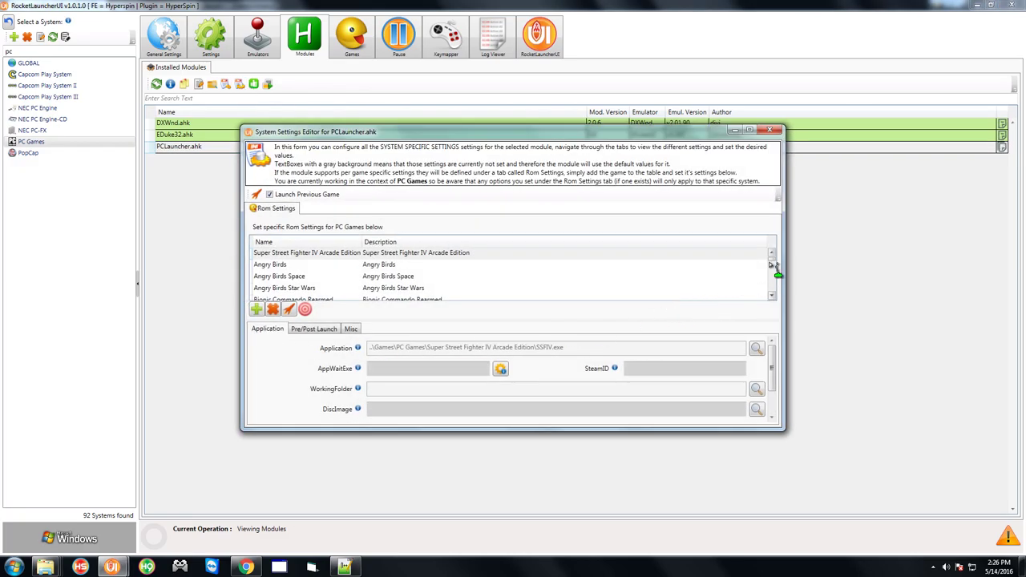
left_click_drag(776, 266, 778, 300)
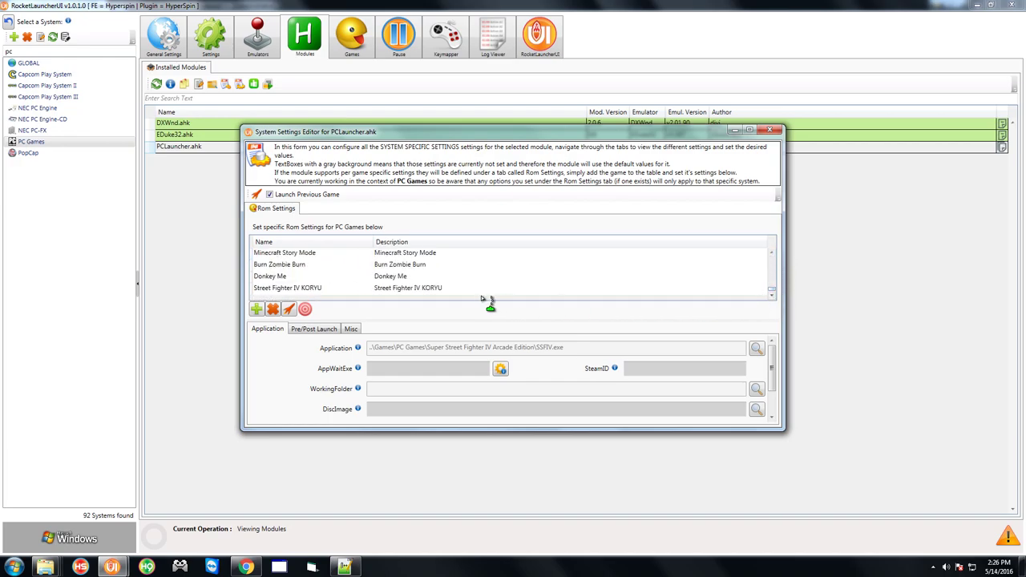
left_click(389, 288)
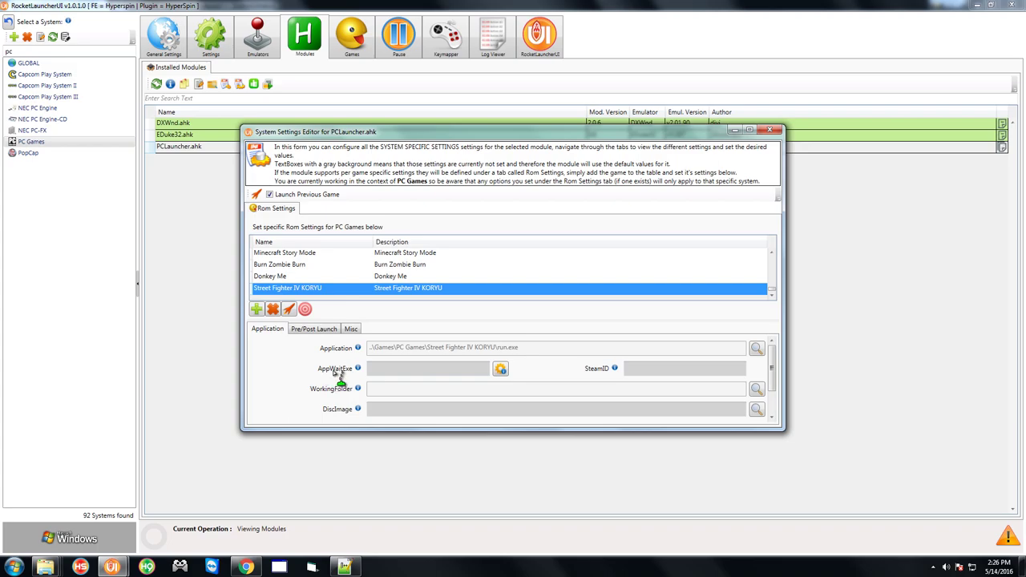
Start AppWaitExe process detection for Street Fighter IV KORYU, decline browsing for a file directly, and launch the game.
left_click(500, 368)
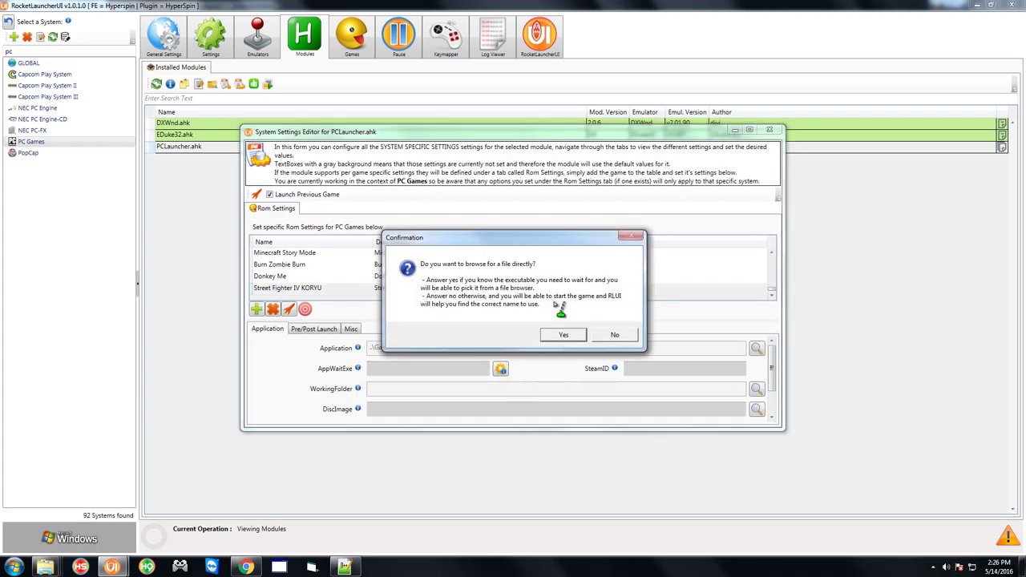
left_click(615, 336)
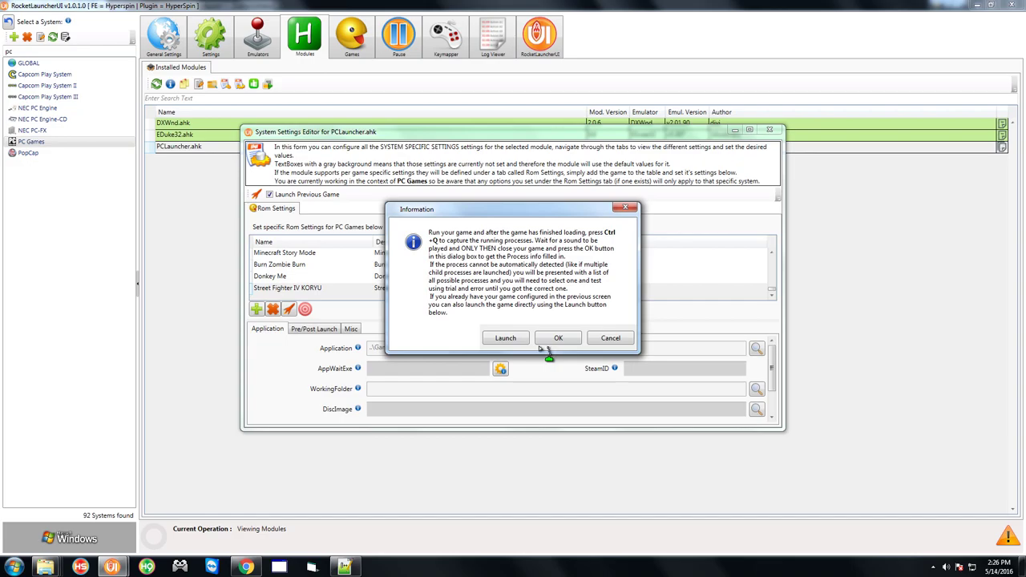
left_click(506, 340)
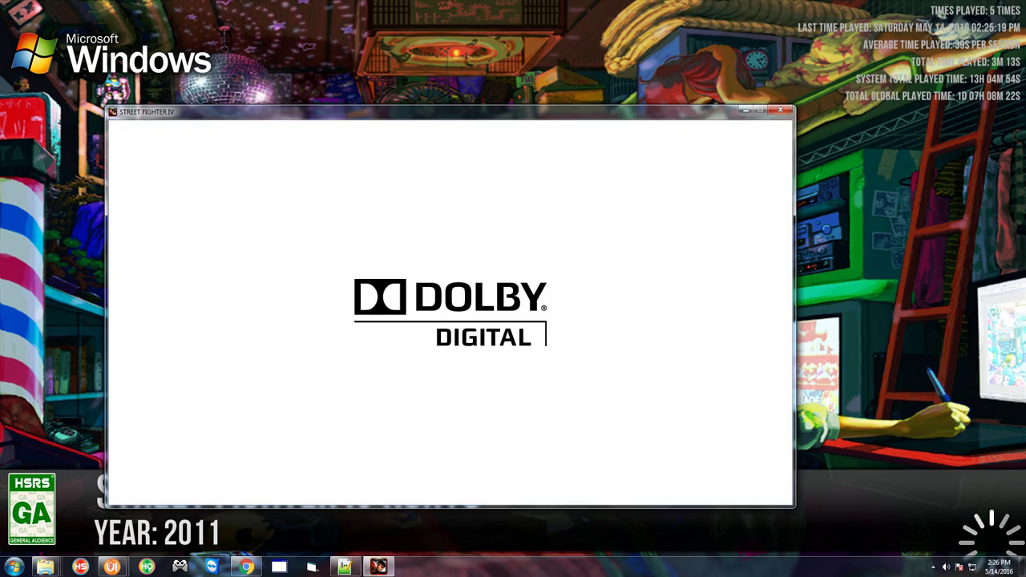
Bring the running Street Fighter IV window into view during process capture and quit the game.
key("Escape")
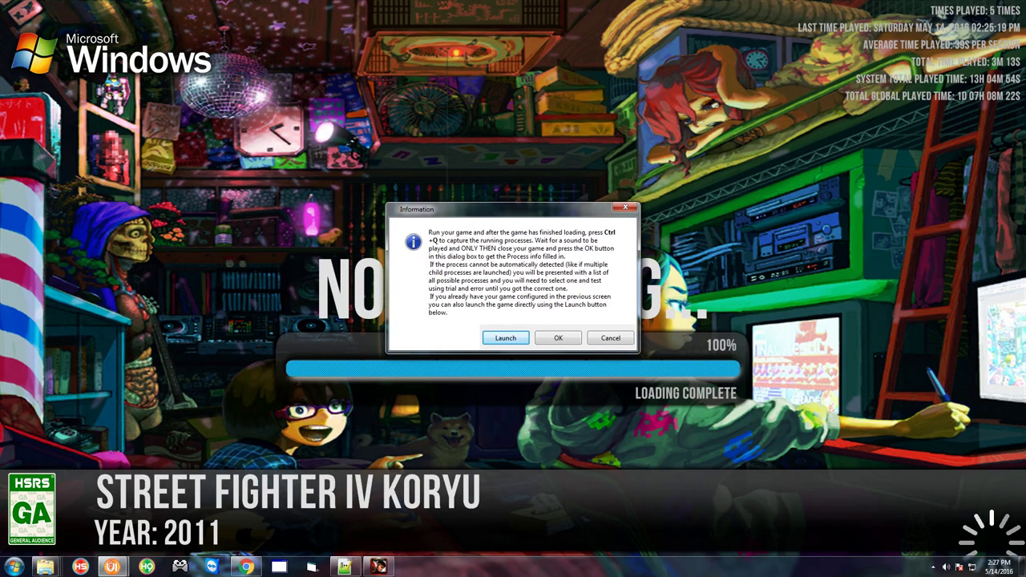
key("alt+Tab")
key("alt+Tab")
key("alt+Tab")
key("alt+Tab")
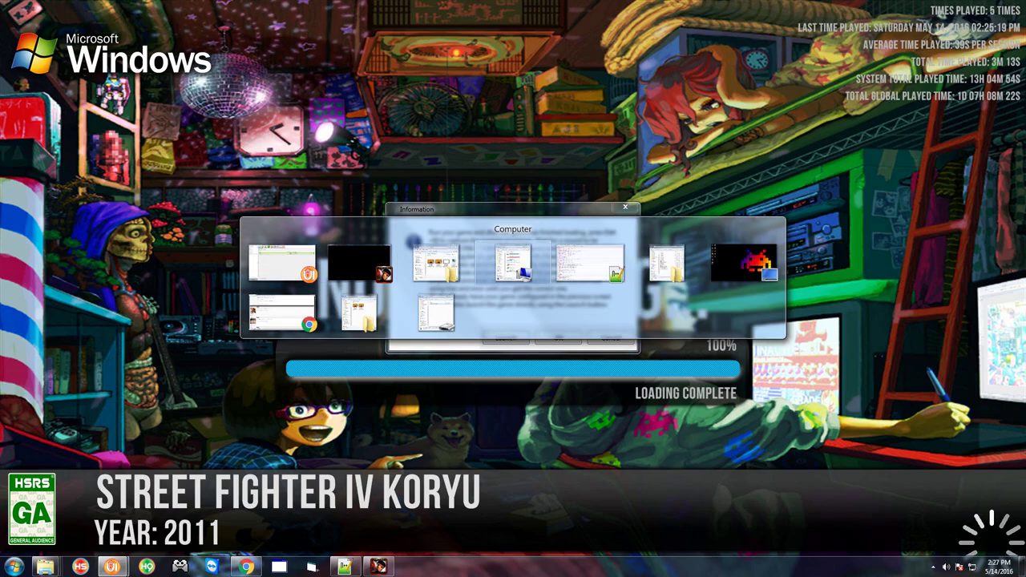
key("alt+Tab")
key("alt+Tab")
key("alt+Tab")
key("alt+Tab")
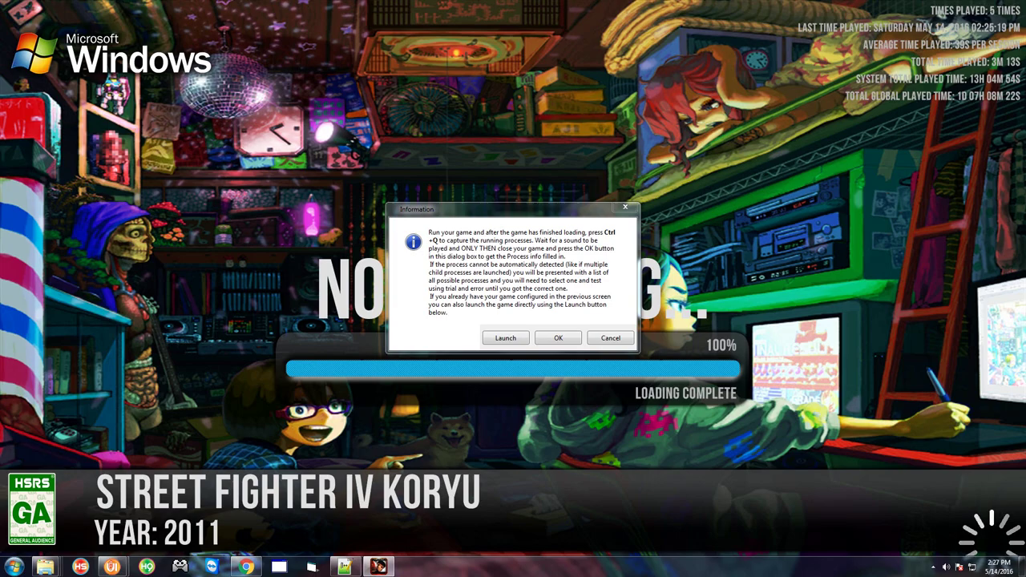
key("alt+Tab")
key("alt+Tab")
key("alt+Tab")
key("alt+Tab")
key("alt+Tab")
key("alt+Tab")
key("alt+Tab")
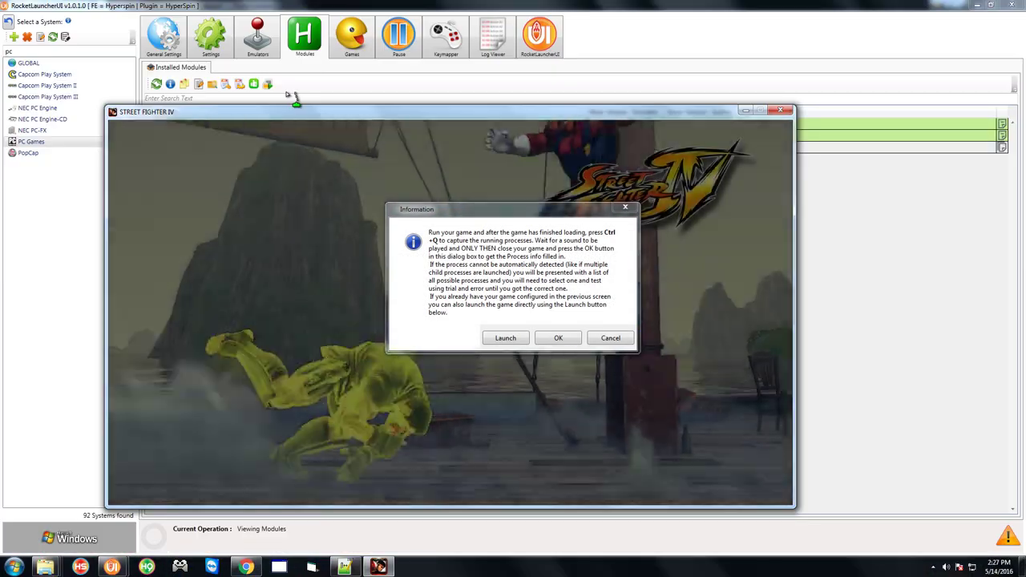
key("alt+Tab")
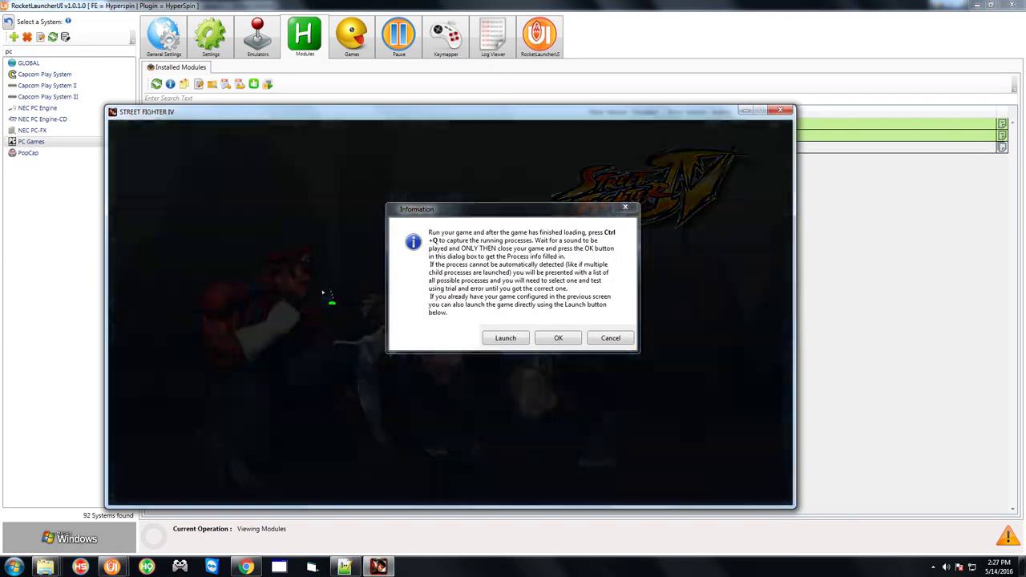
key("Up")
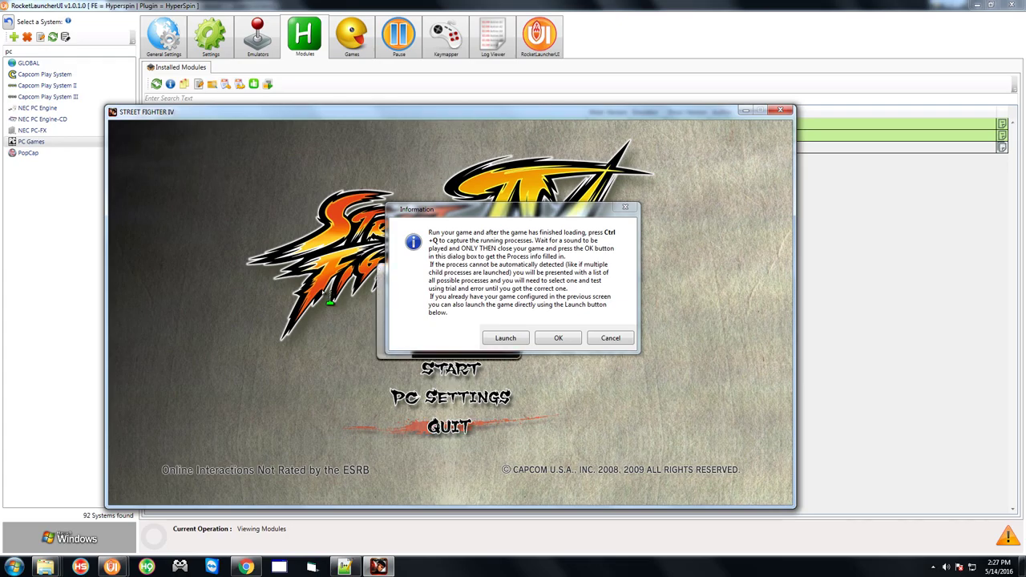
key("Return")
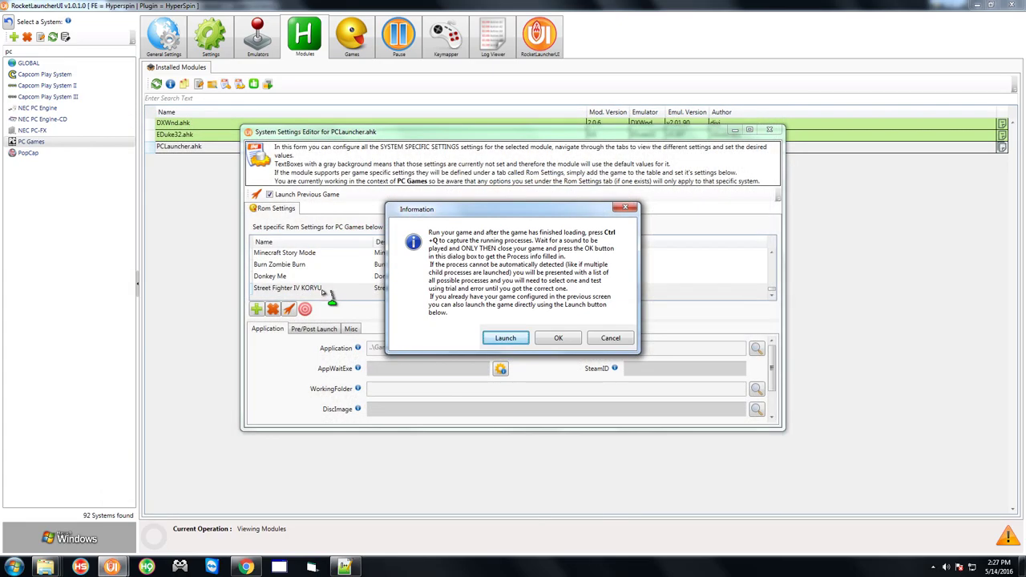
Confirm the process capture and choose StreetFighterIV.exe from the candidate processes as the AppWaitExe.
left_click_drag(522, 210, 473, 234)
left_click(512, 364)
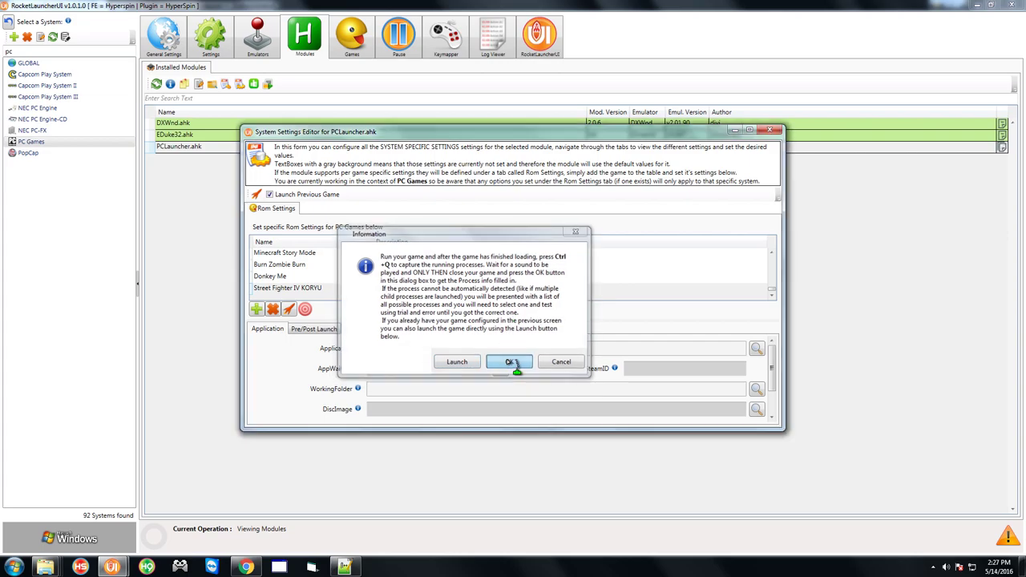
left_click_drag(503, 200, 521, 300)
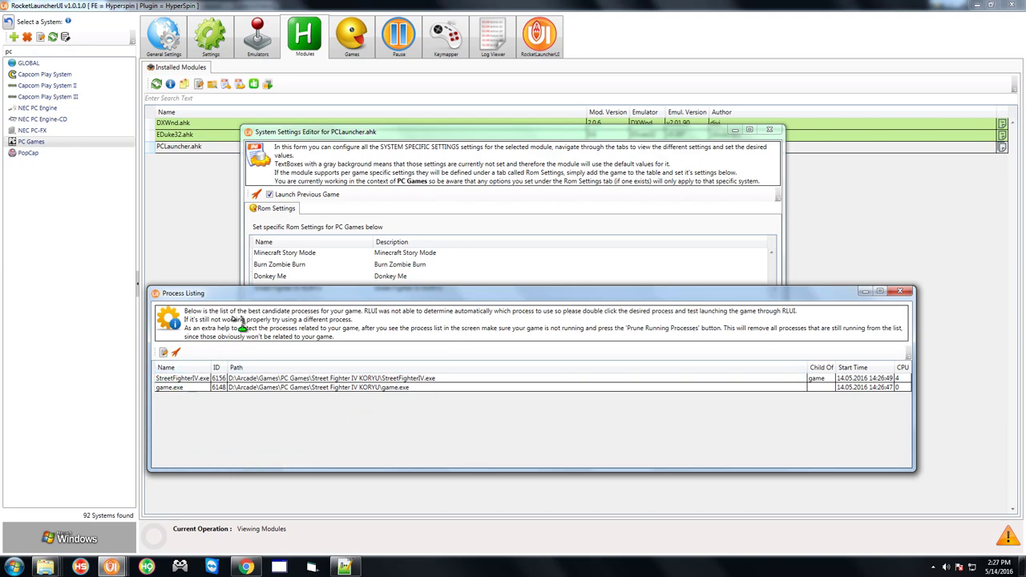
left_click_drag(270, 294, 275, 273)
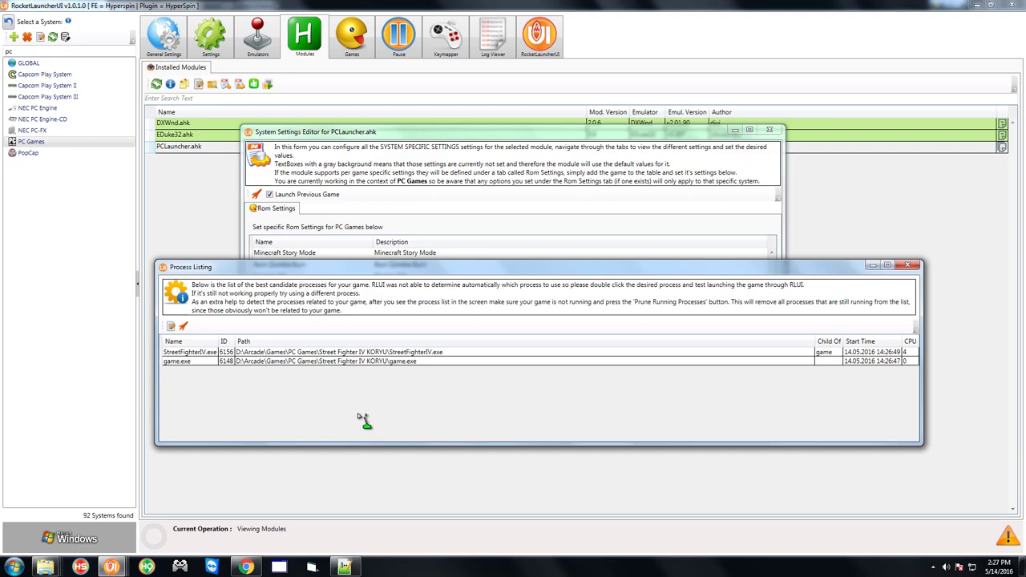
left_click(198, 353)
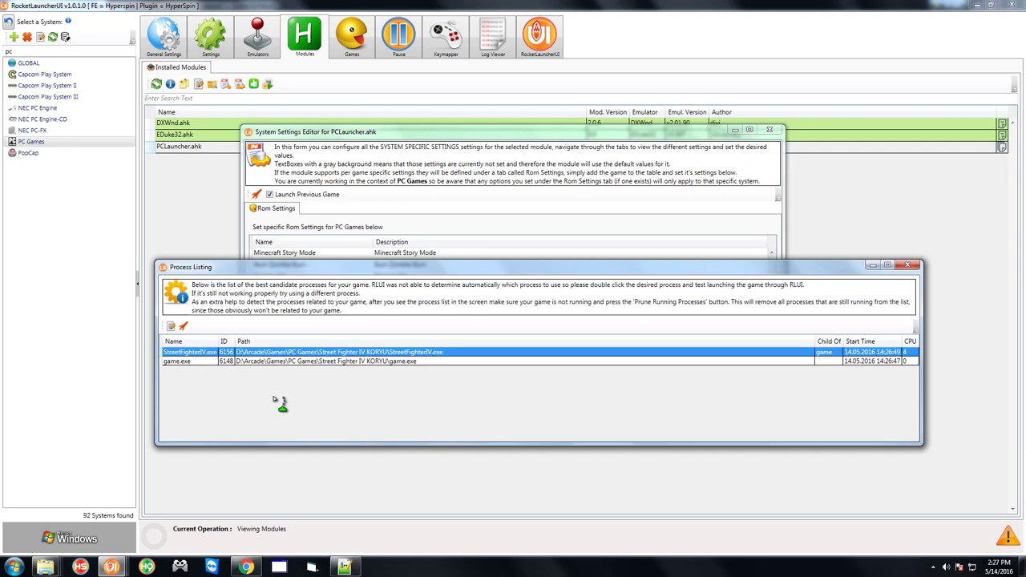
left_click_drag(407, 267, 428, 263)
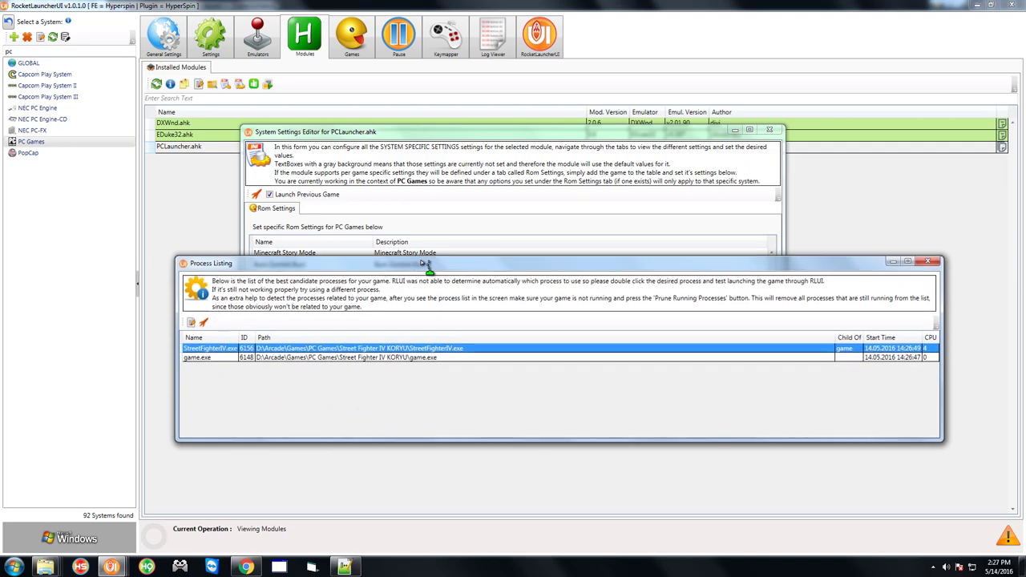
double_click(229, 350)
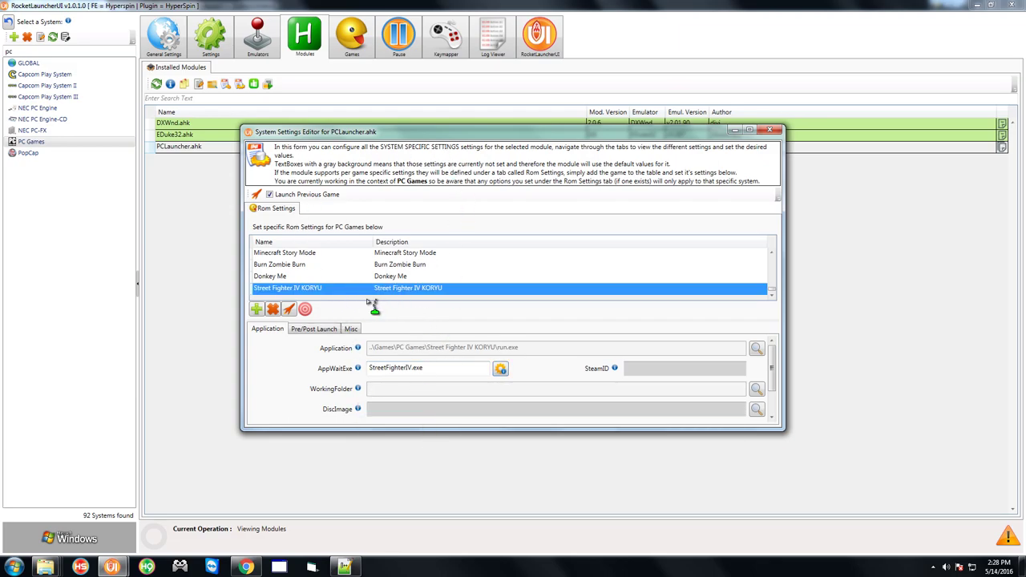
Test-launch Street Fighter IV KORYU from its Rom Settings, choose Quit in its main menu and answer No.
left_click(291, 311)
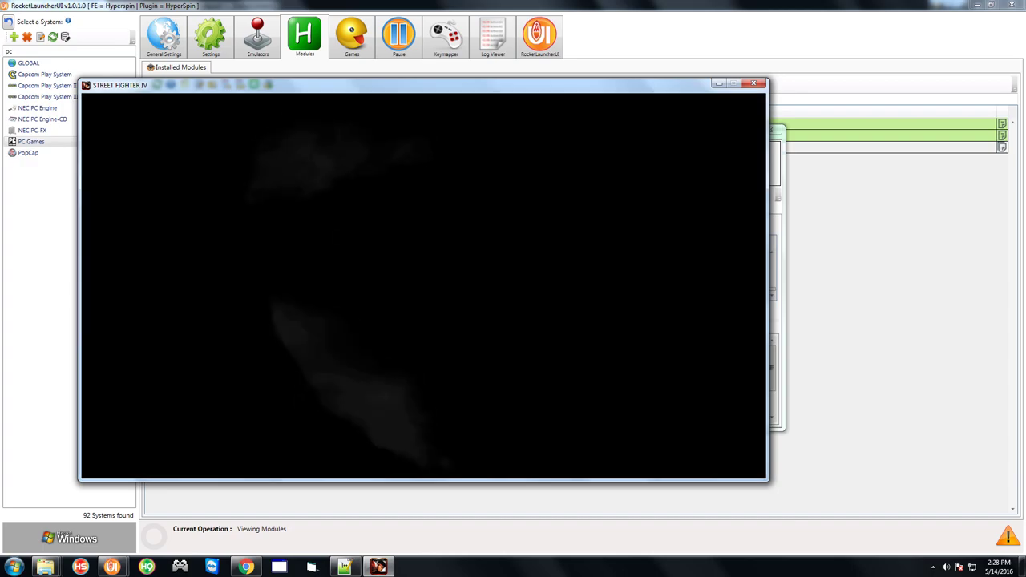
key("Return")
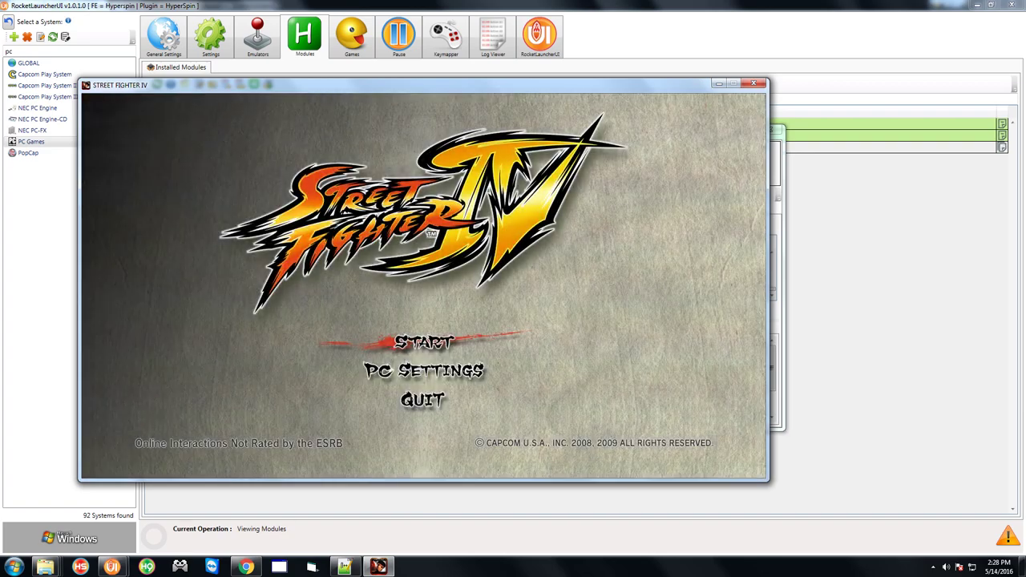
key("Down")
key("Down")
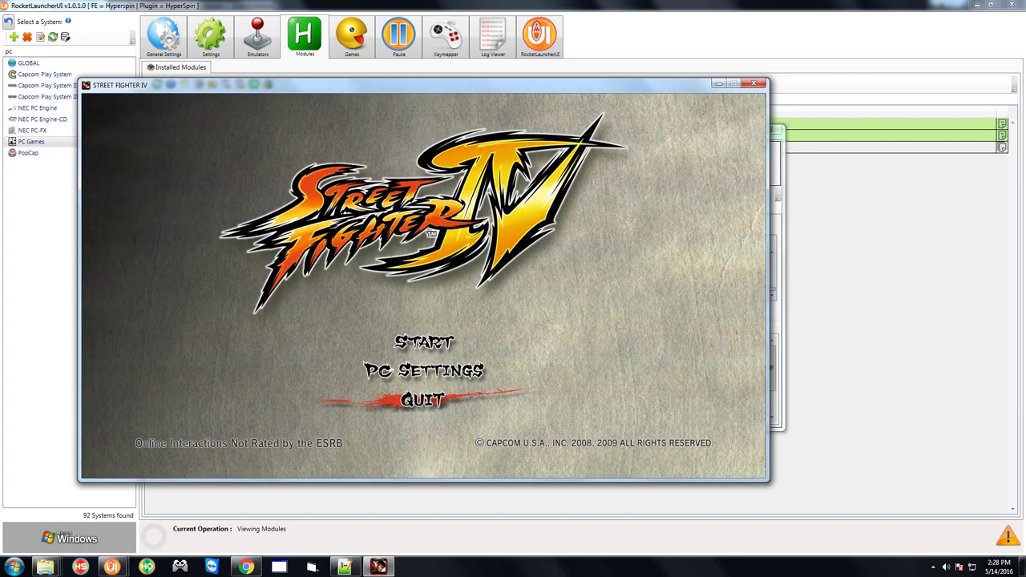
key("Return")
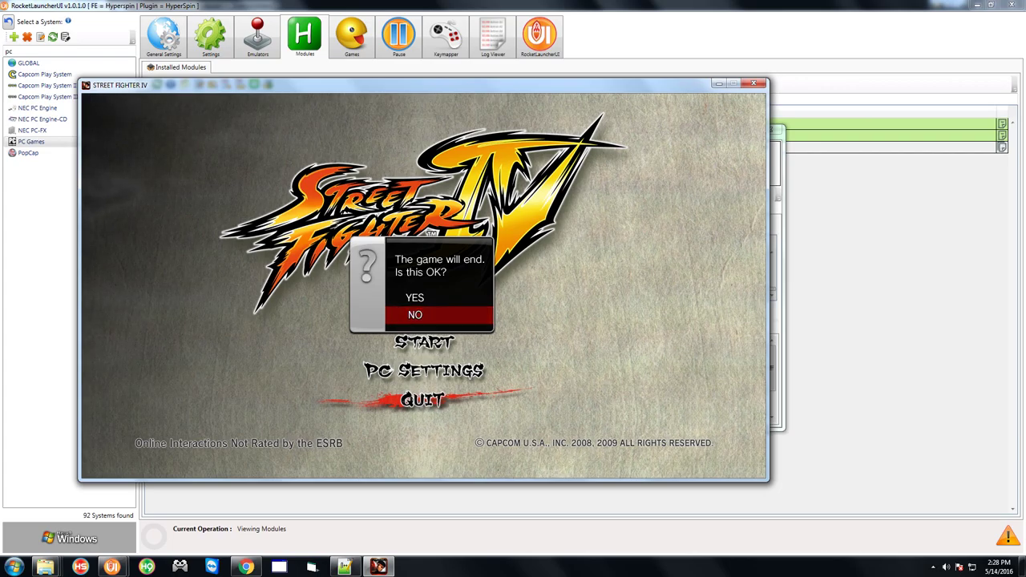
key("Return")
Open the game's PC Settings and set Full Screen to ON.
key("Up")
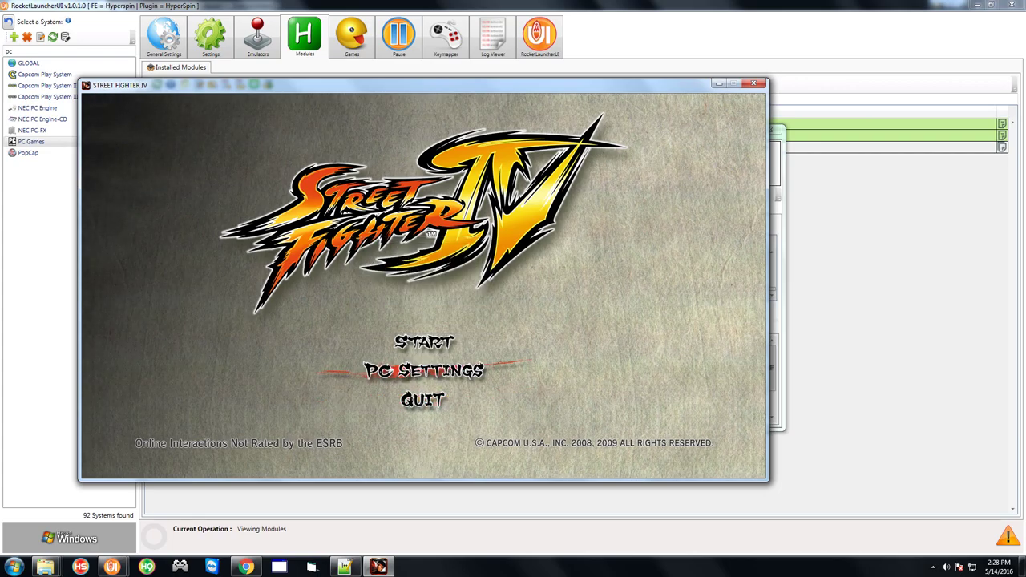
key("Return")
key("Down")
key("Down")
key("Down")
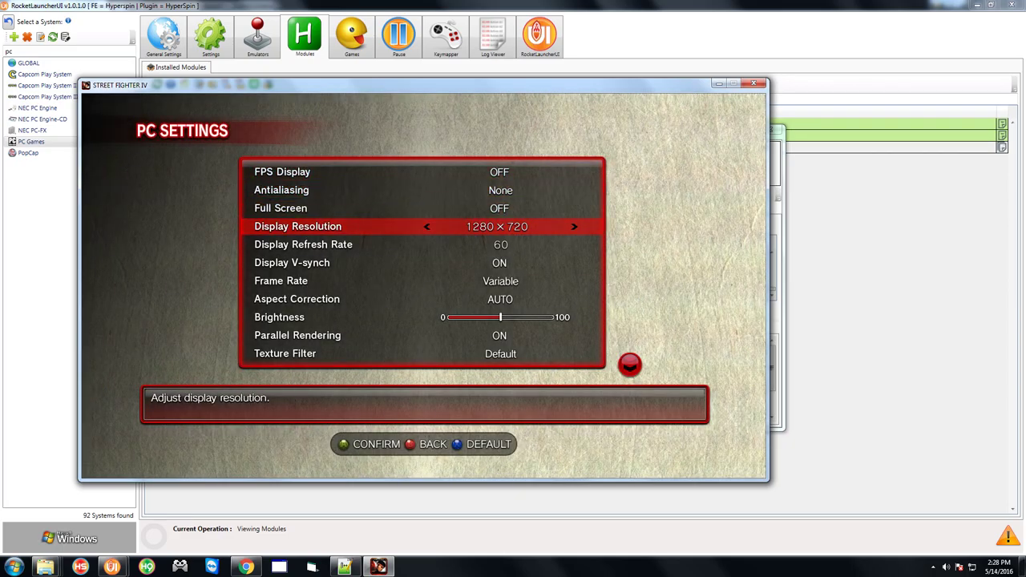
key("Up")
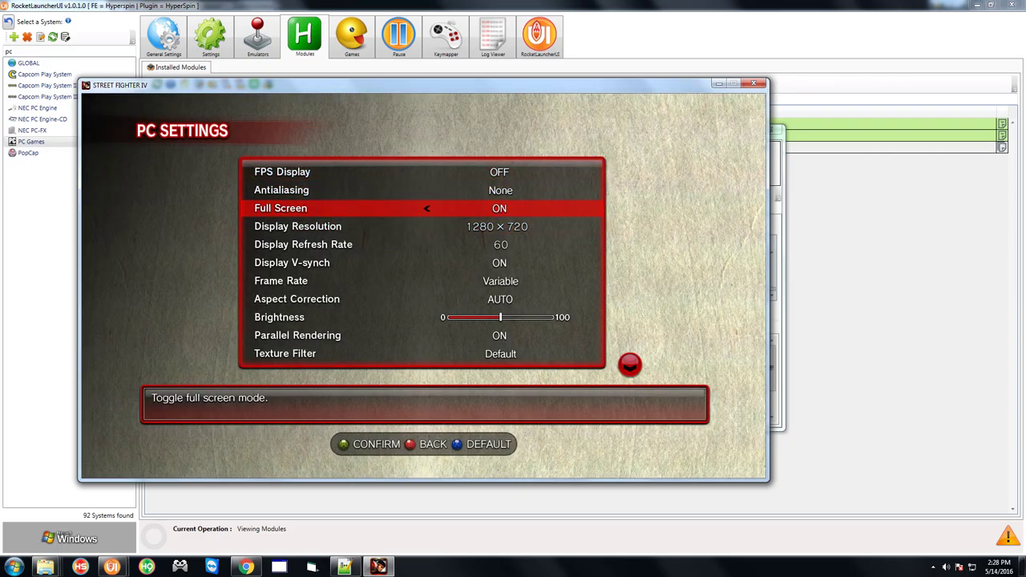
key("alt+Return")
Look through the rest of the game's PC Settings, from FPS Display down to Extra Touch.
key("Up")
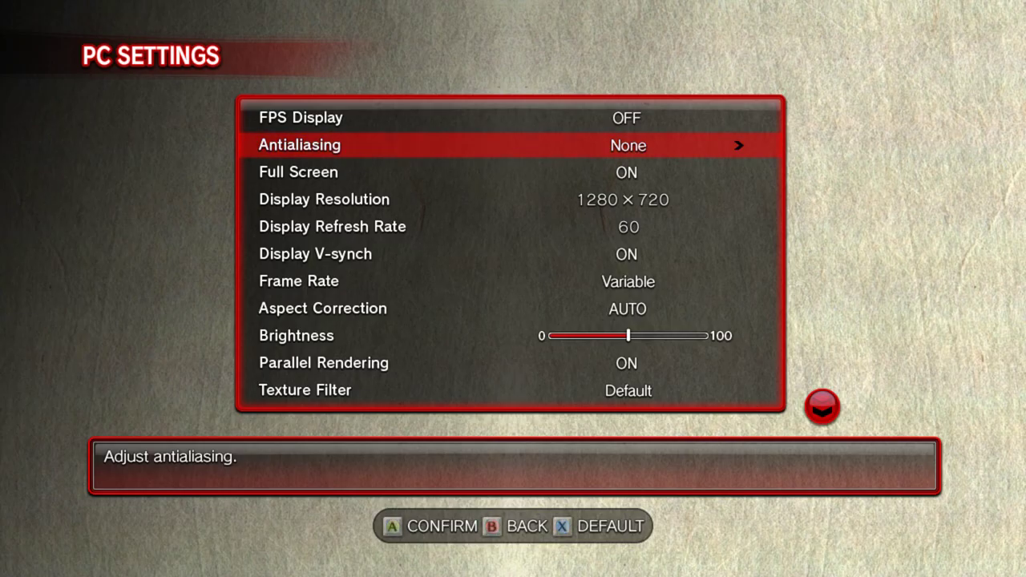
key("Up")
key("Down")
key("Down")
key("Down")
key("Down")
key("Down")
key("Down")
key("Down")
key("Down")
key("Down")
key("Down")
key("Down")
key("Down")
key("Down")
key("Down")
key("Down")
key("Down")
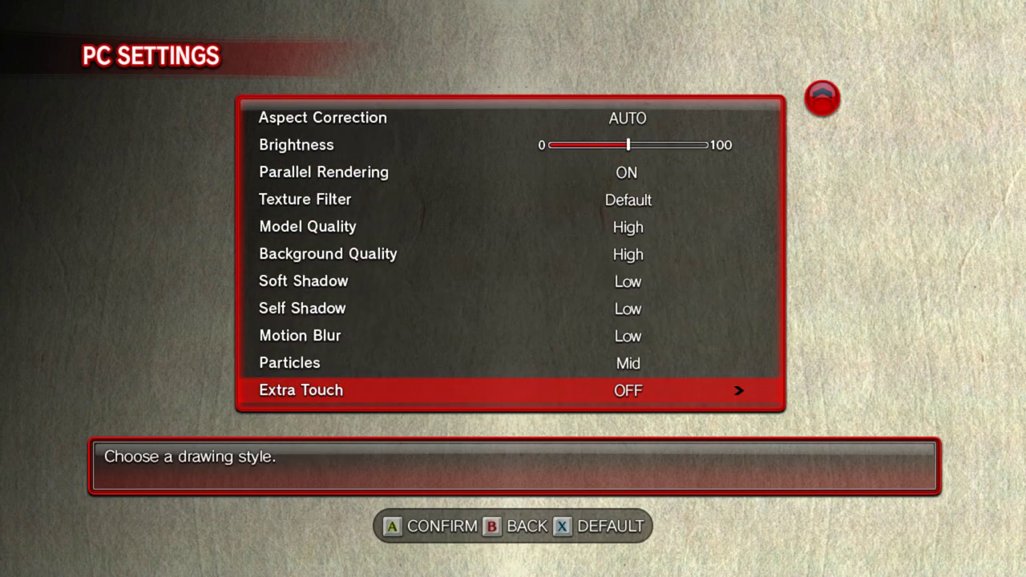
key("Up")
key("Up")
key("Up")
key("Up")
key("Up")
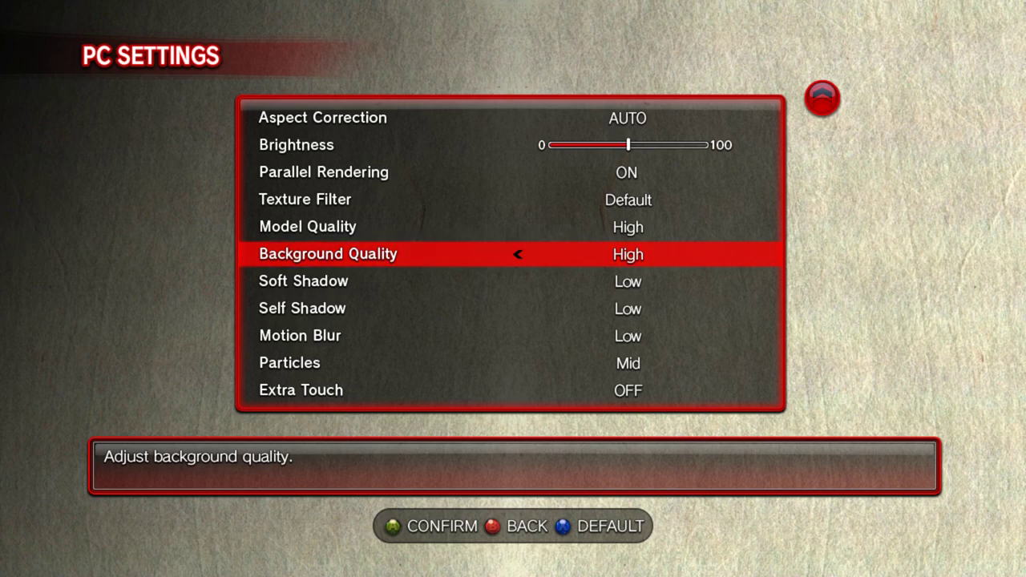
Leave the PC Settings and quit Street Fighter IV, confirming that the game should end.
key("Escape")
key("Down")
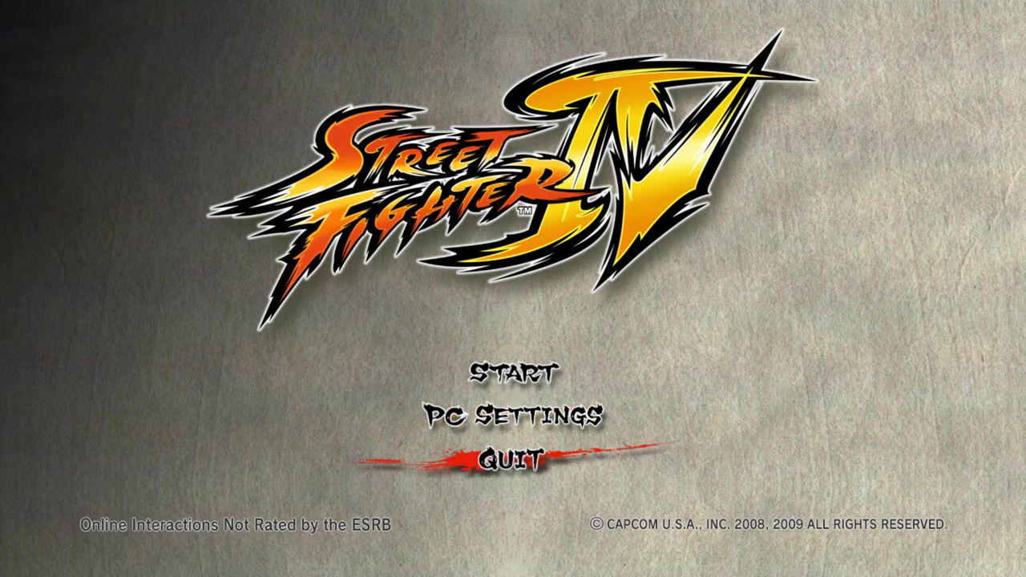
key("Return")
key("Up")
key("Return")
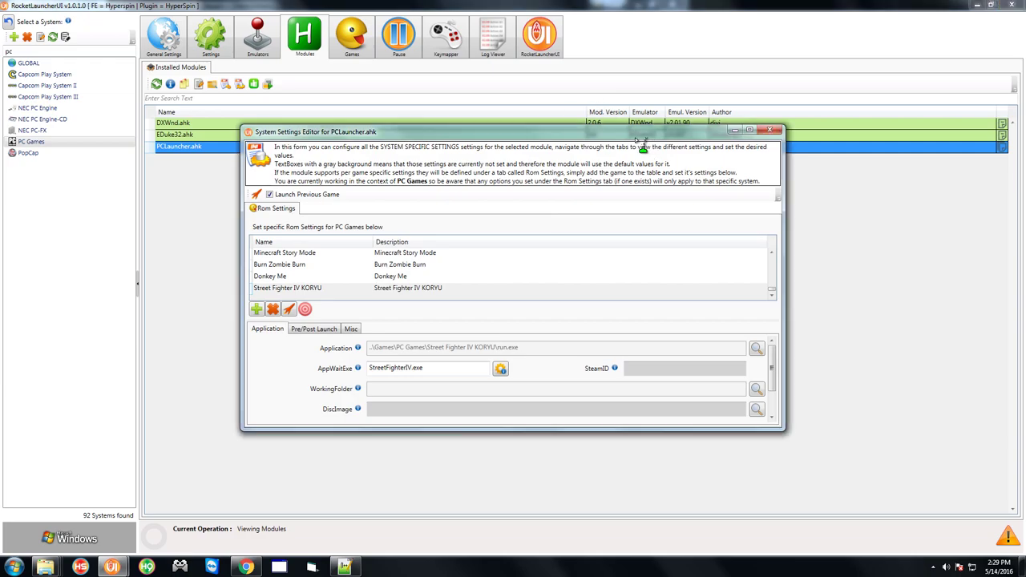
Minimize the RocketLauncherUI, Notepad++ and browser windows to clear the desktop.
left_click(728, 128)
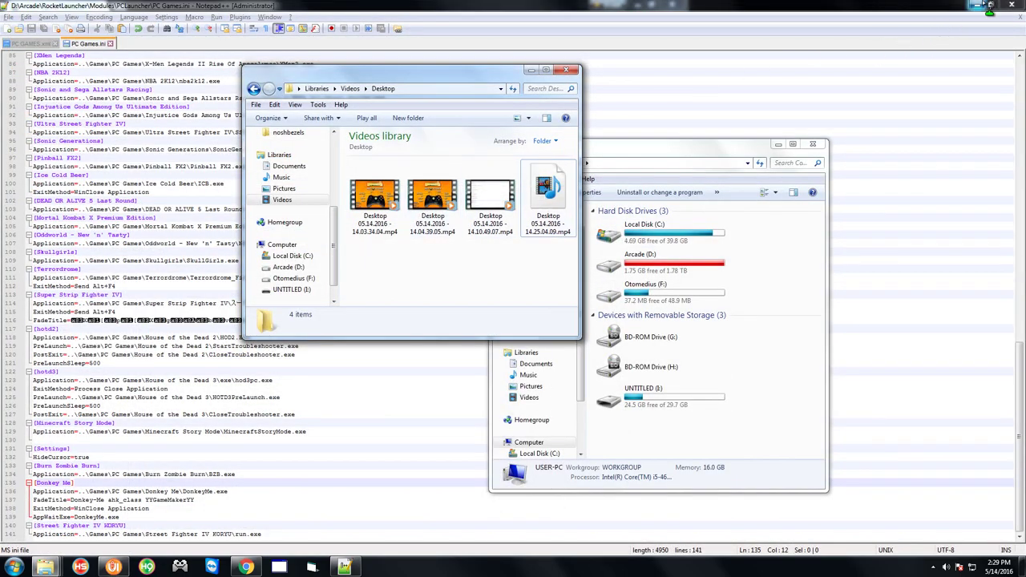
left_click(991, 9)
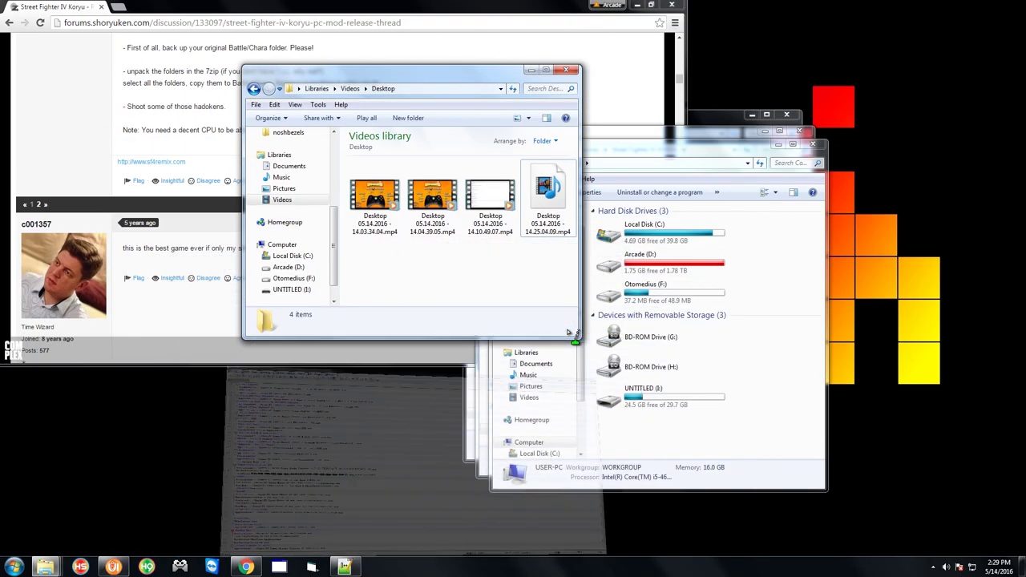
left_click(637, 5)
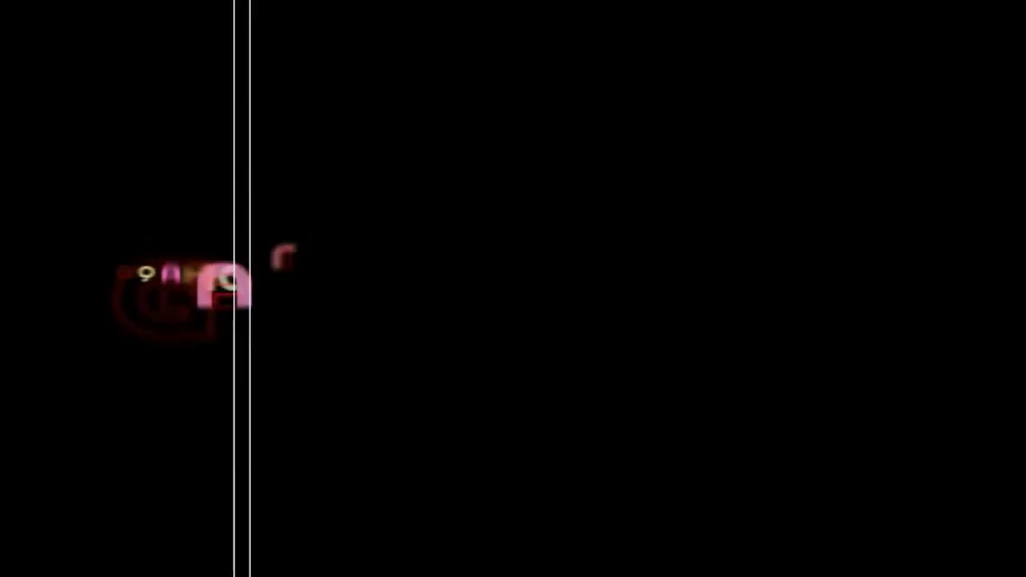
In HyperSpin, find the PC Games system on the main wheel and open it.
key("Down")
key("Down")
key("Down")
key("Down")
key("Down")
key("Down")
key("Down")
key("Down")
key("Down")
key("Down")
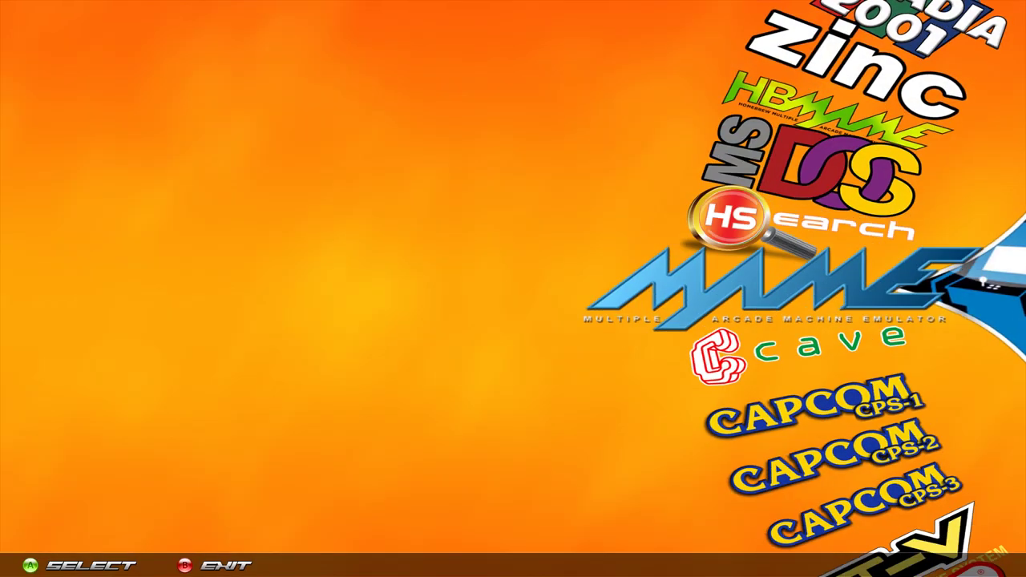
key("Return")
Scroll the PC Games wheel to Street Fighter IV KORYU and select it.
key("Up")
key("Up")
key("Up")
key("Up")
key("Up")
key("Up")
key("Up")
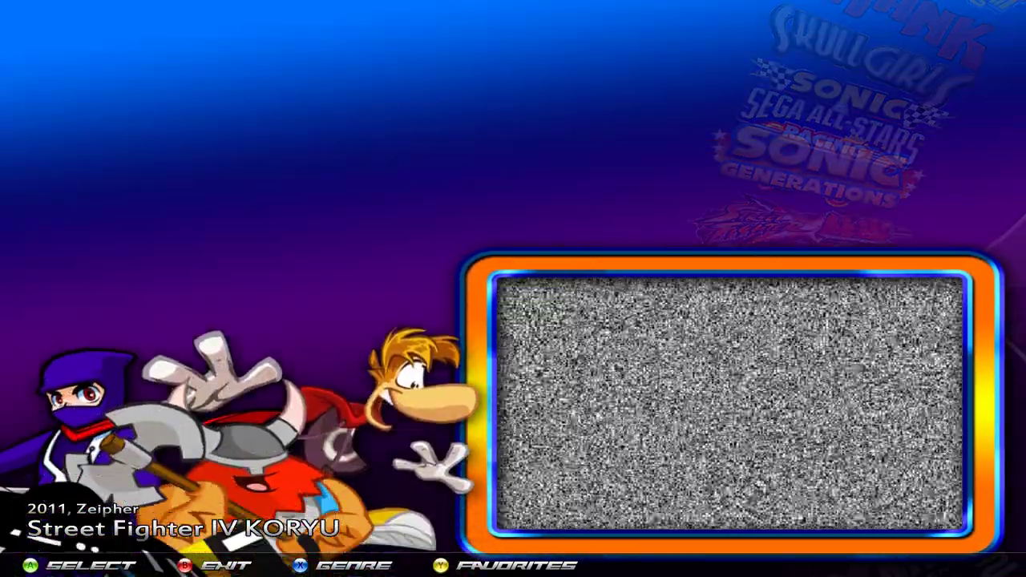
key("Up")
key("Down")
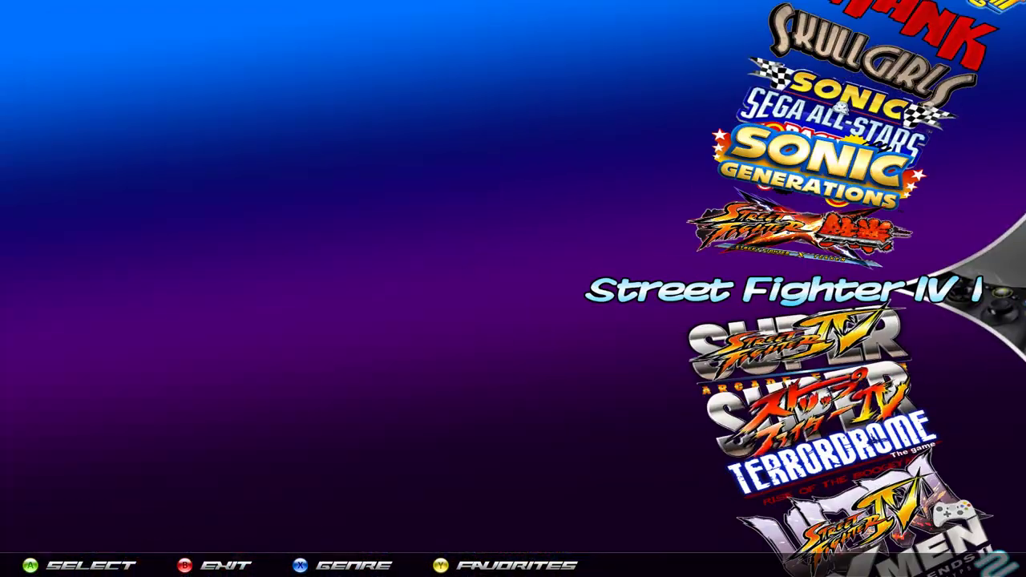
key("Down")
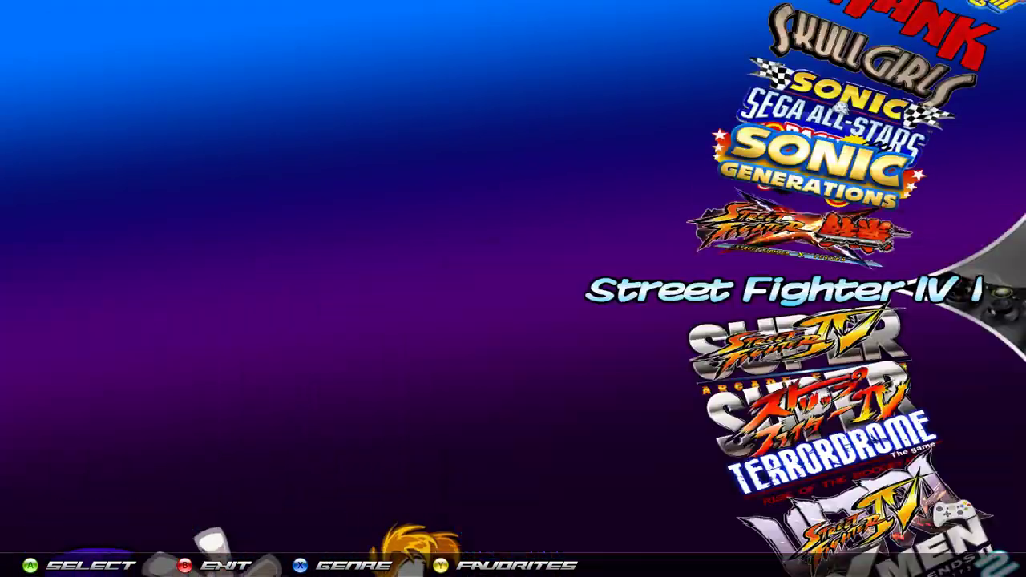